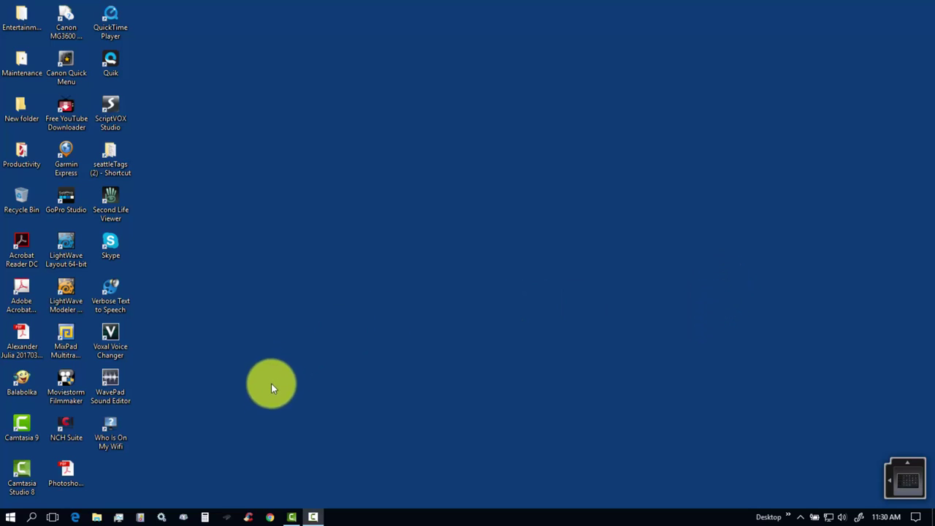
Launch Chrome and enter twitter.com in the address bar.
click(270, 518)
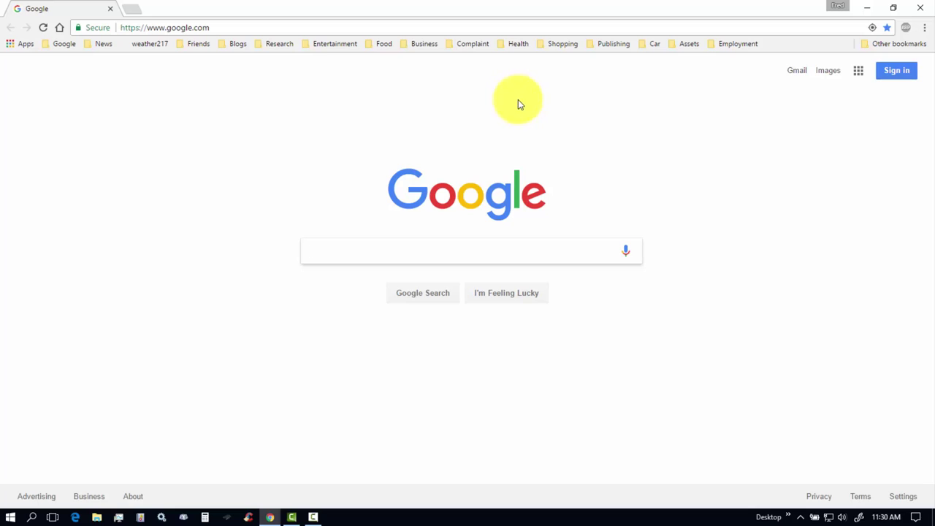
click(264, 29)
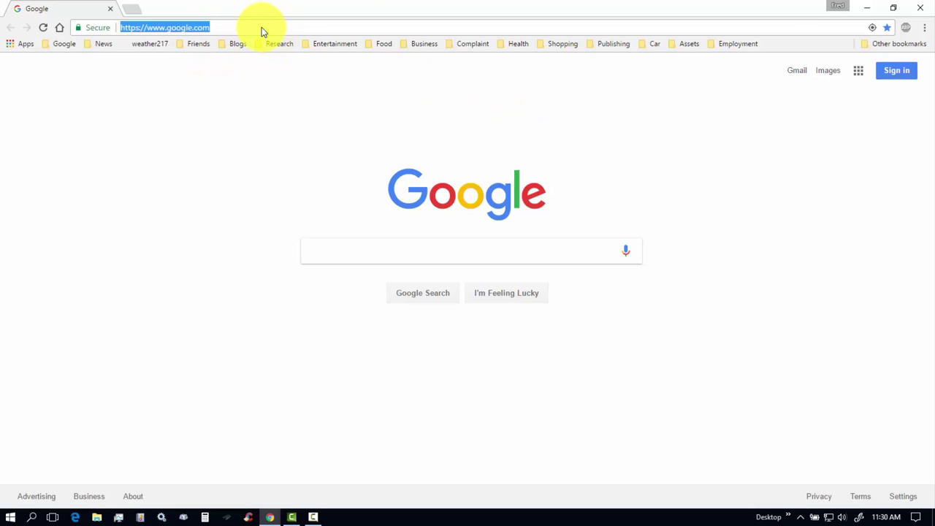
text(twitter.com)
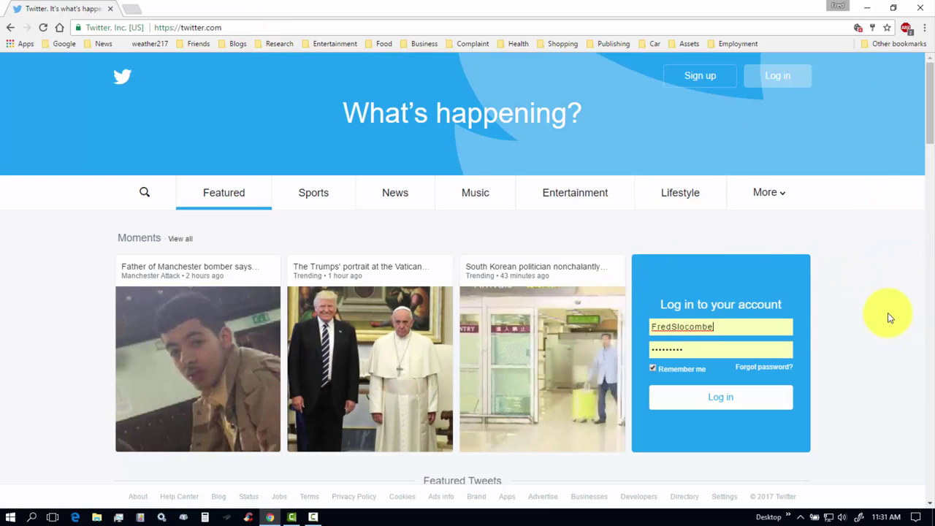
Log in to Twitter with the saved username and password.
click(734, 401)
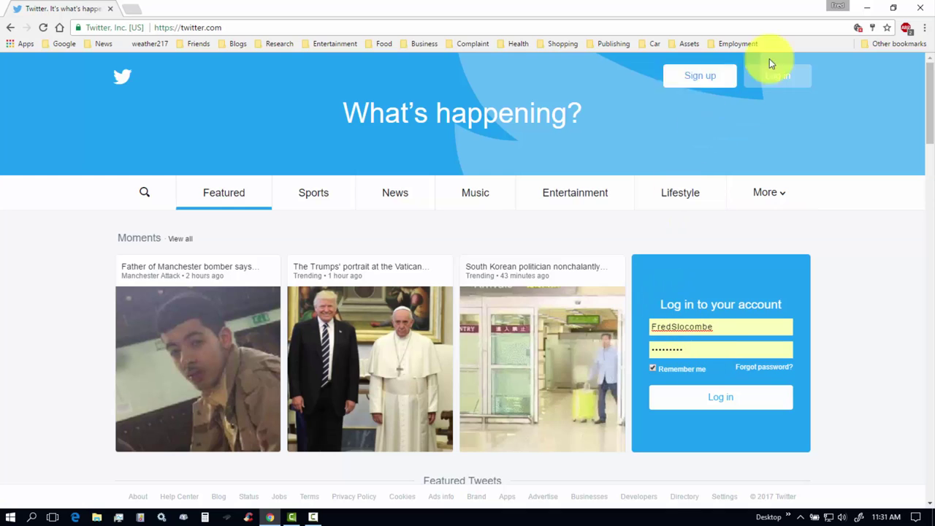
click(719, 405)
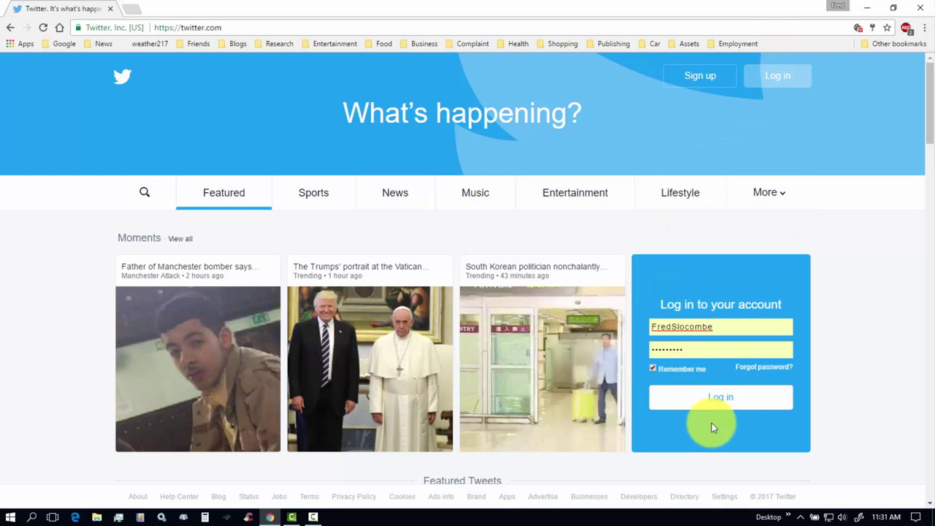
click(723, 402)
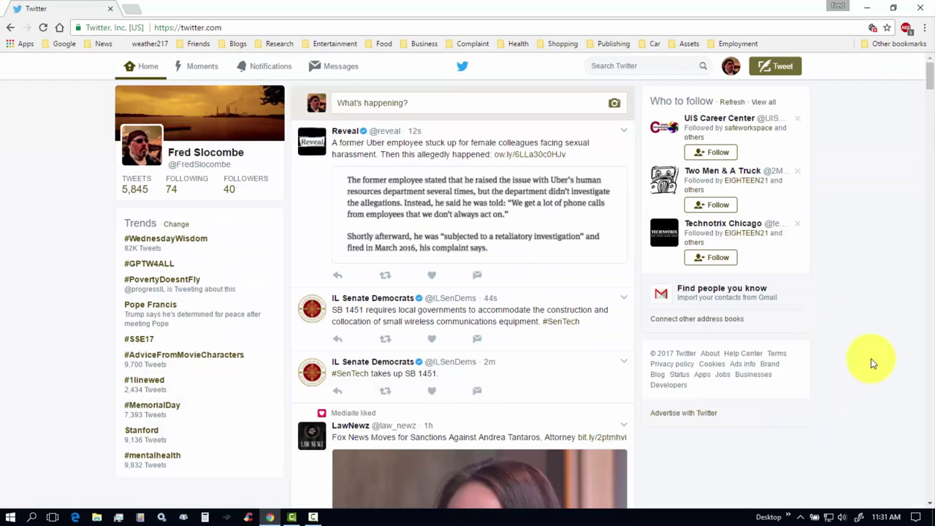
Write, correct and post the tweet 'Twitter training video in progress.'.
click(415, 102)
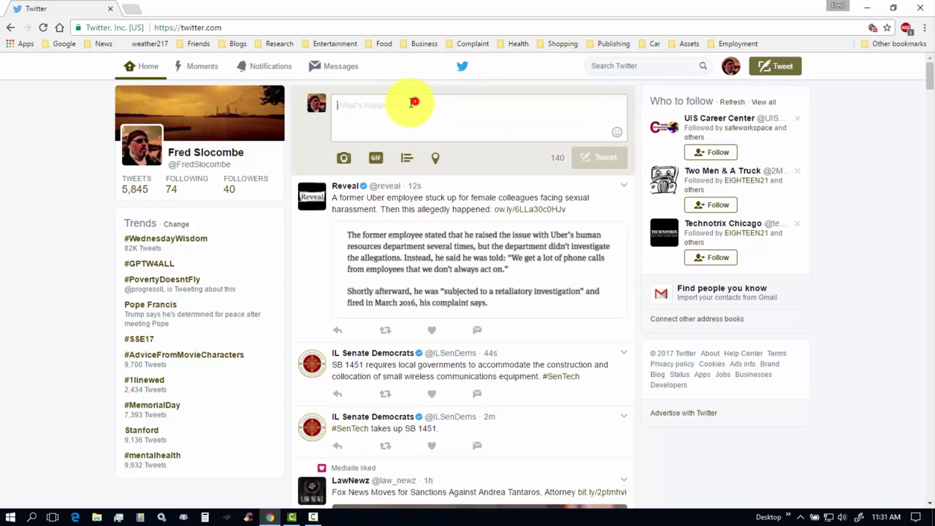
text(T)
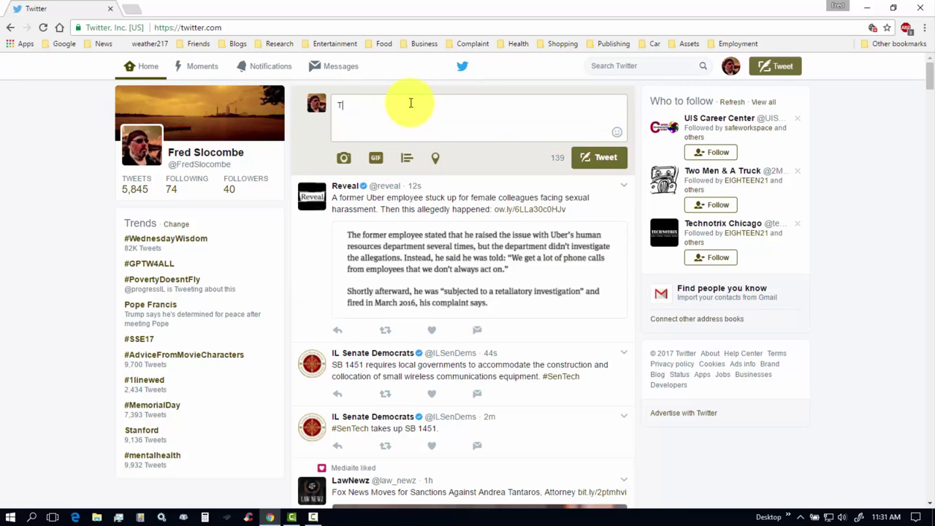
text(witter ter)
key(BackSpace)
key(BackSpace)
key(BackSpace)
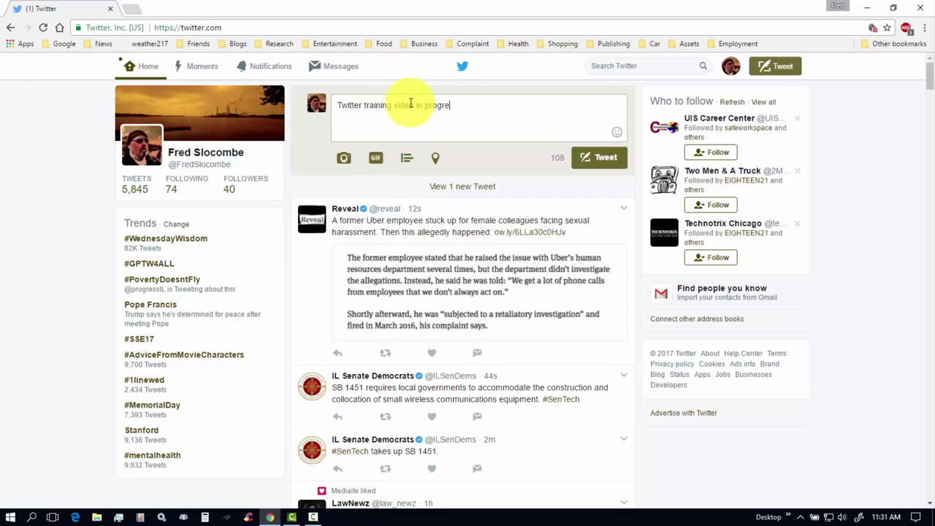
click(585, 161)
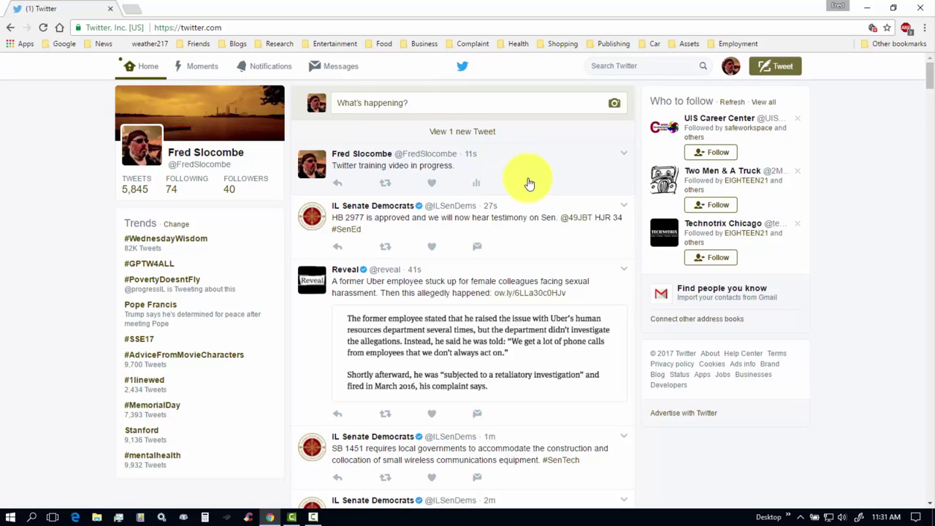
Reload the home timeline from the Home tab.
click(145, 68)
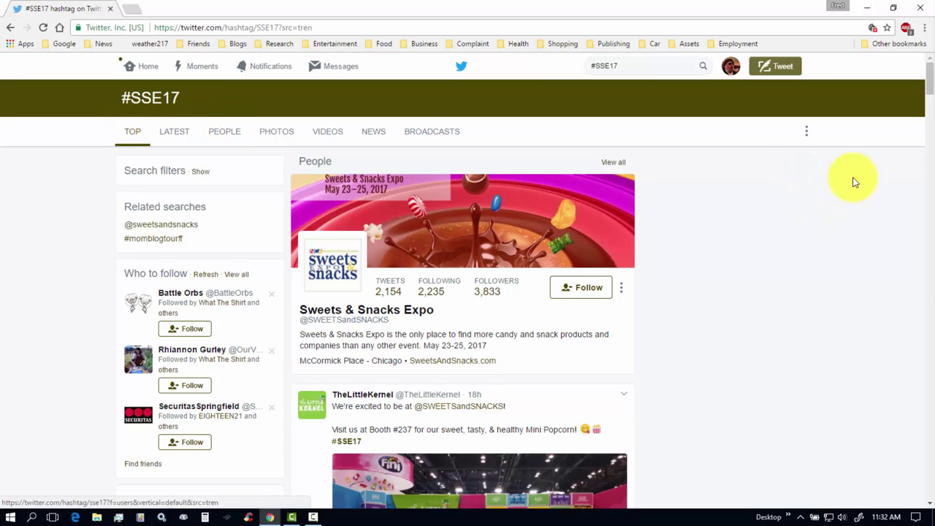
Scroll the #SSE17 page and bring up the #SSE17 search suggestions dropdown.
mouse_move(931, 79)
mouse_down()
mouse_move(932, 155)
mouse_move(932, 77)
mouse_up()
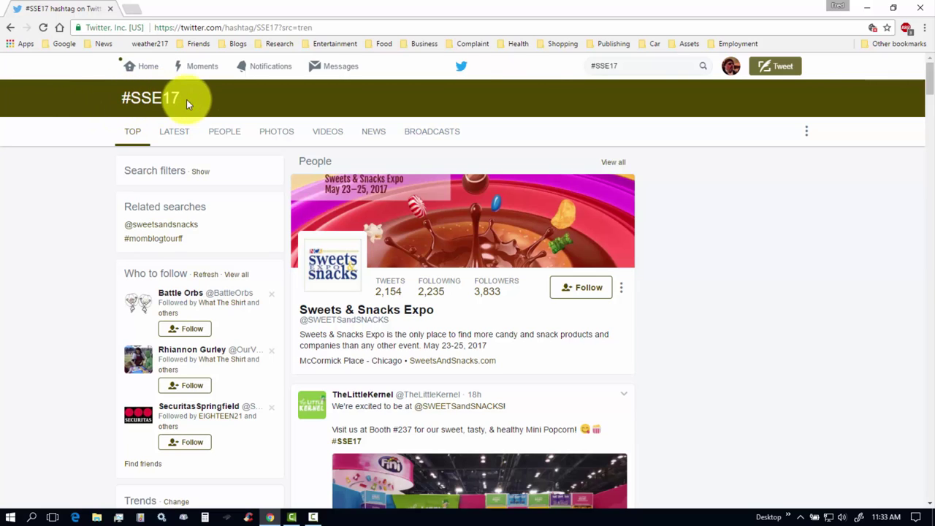
click(634, 66)
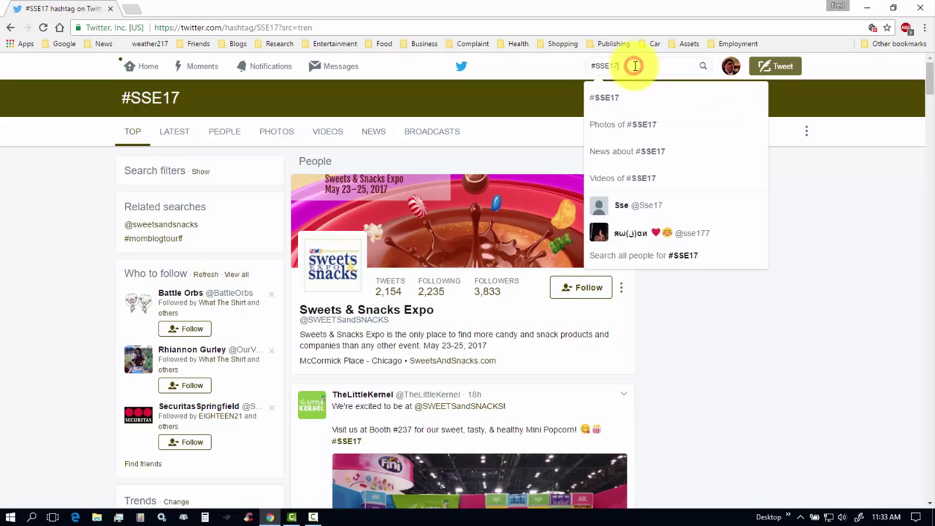
click(537, 66)
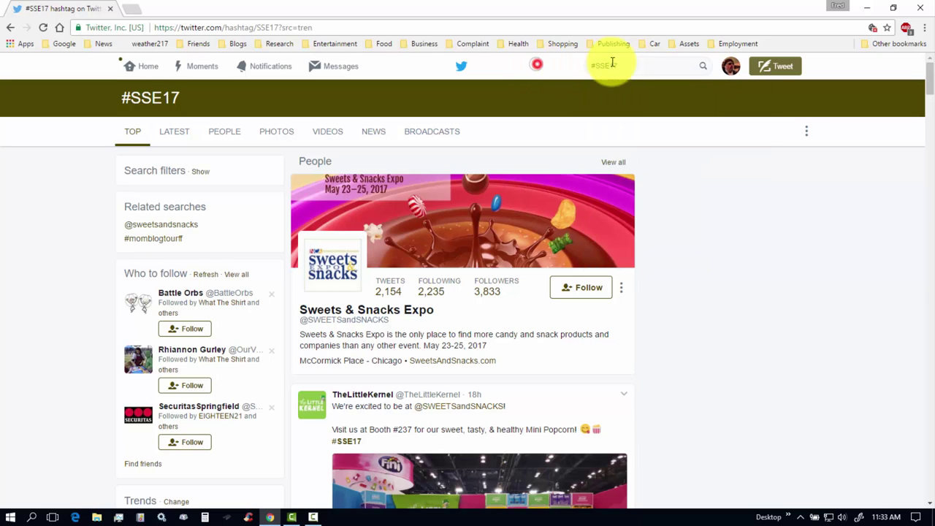
click(658, 66)
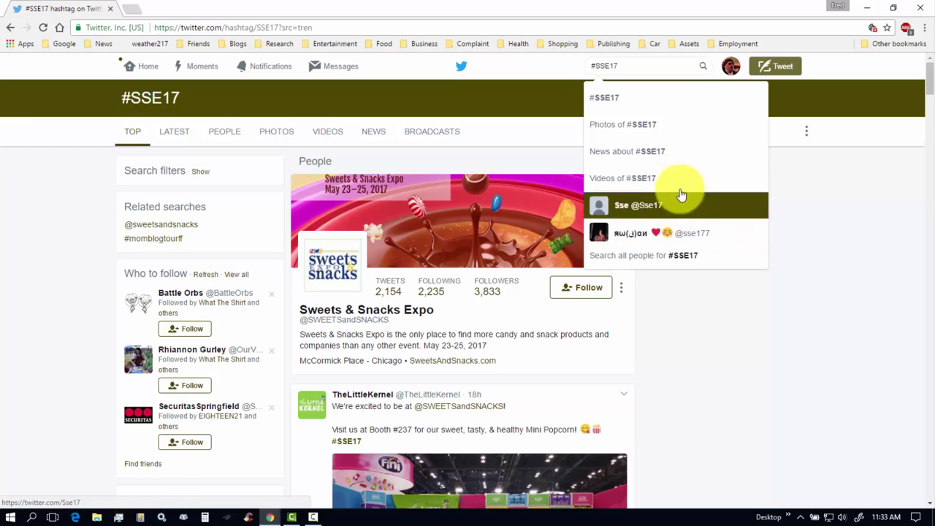
click(649, 66)
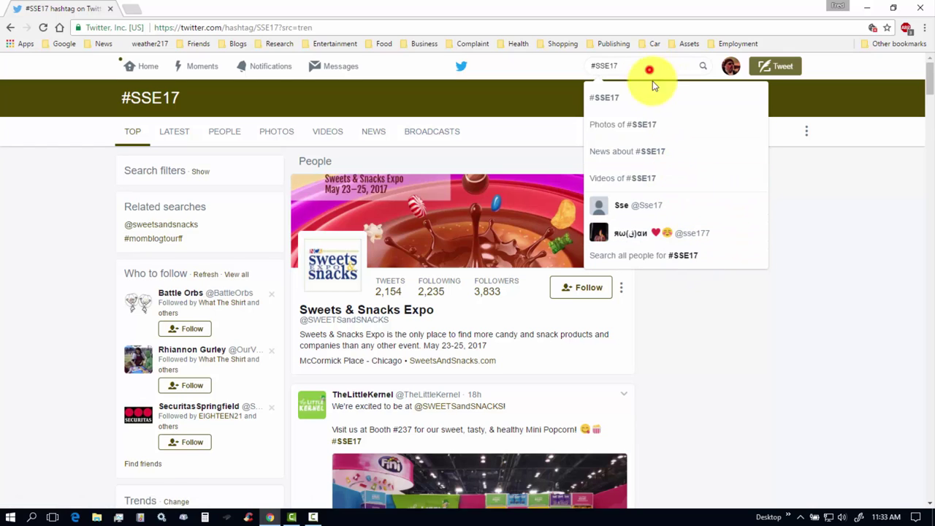
Back on Home, load the 2 new CDC tweets and scroll the feed.
click(140, 67)
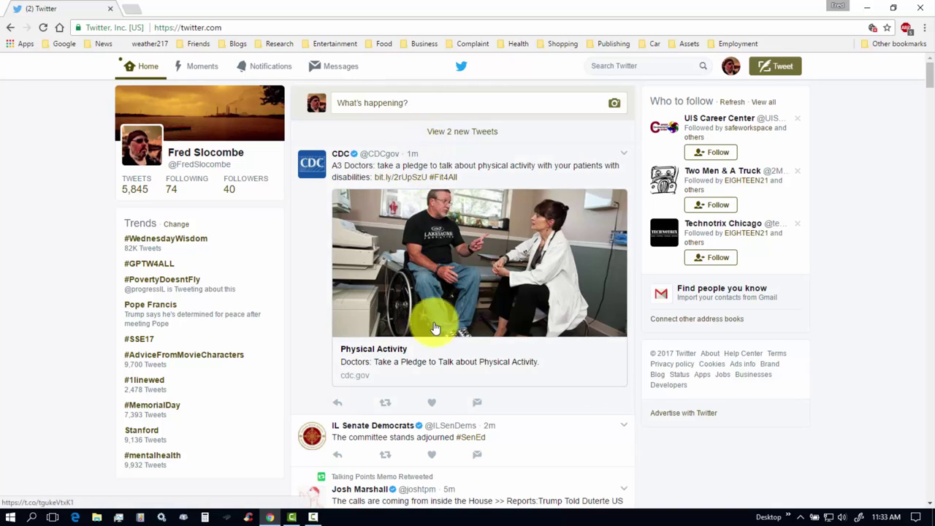
click(461, 133)
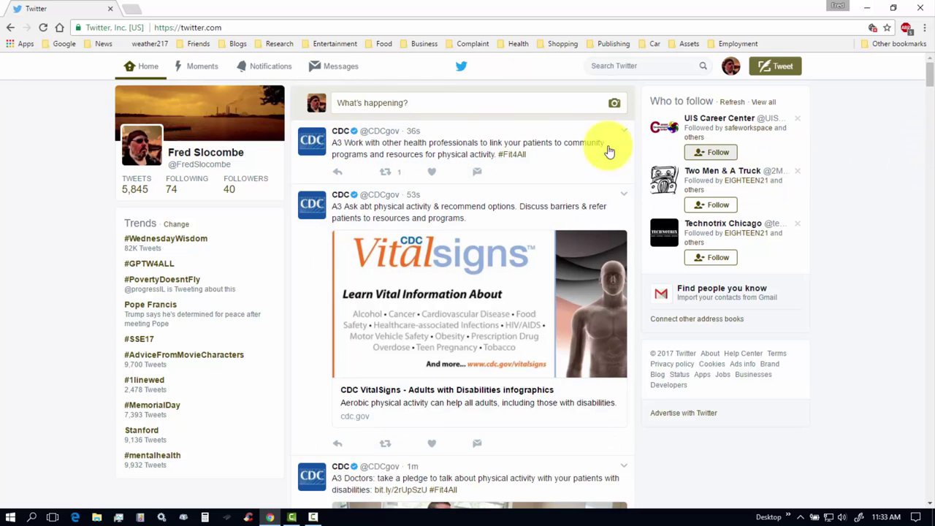
mouse_move(312, 146)
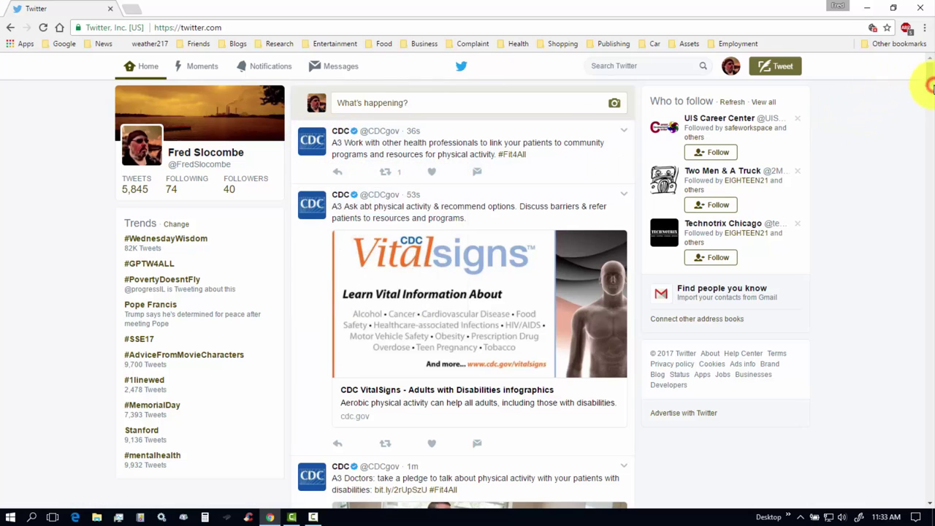
mouse_move(933, 89)
mouse_down()
mouse_move(933, 108)
mouse_move(929, 74)
mouse_up()
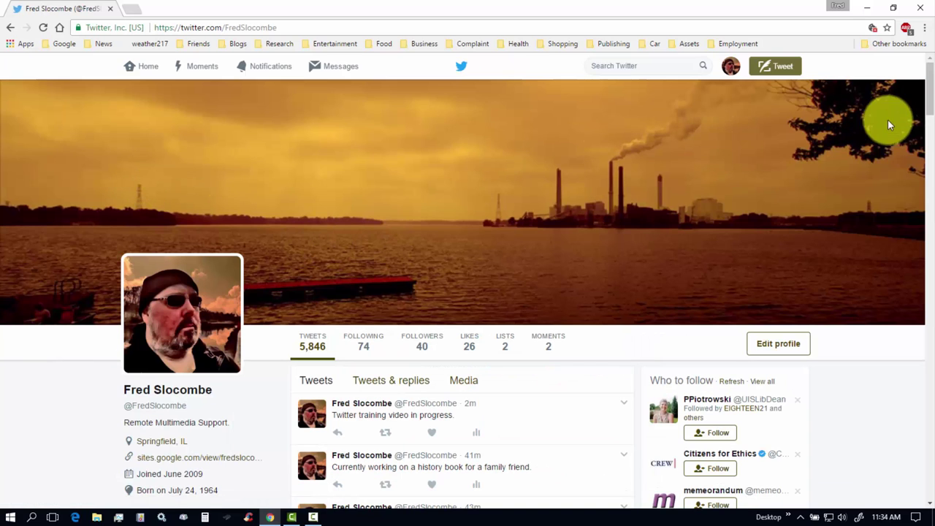
Scroll down the profile's tweets and back up to the banner and stats.
drag(932, 88, 933, 139)
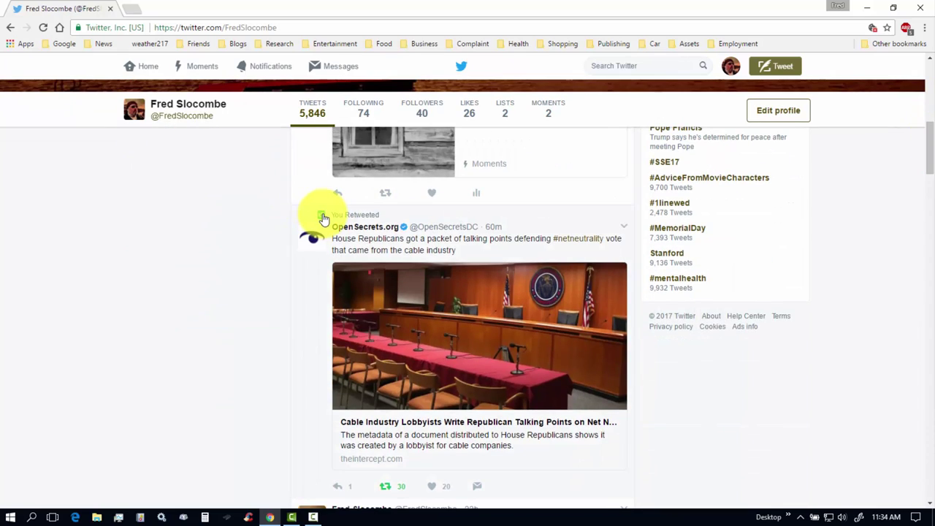
drag(930, 139, 933, 82)
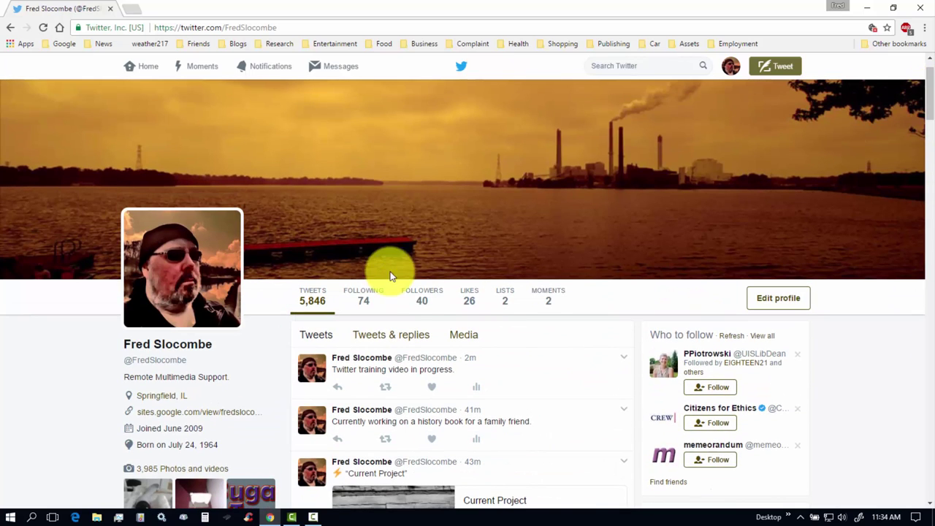
Open the Following list and scroll through the 74 followed accounts and back up.
click(364, 302)
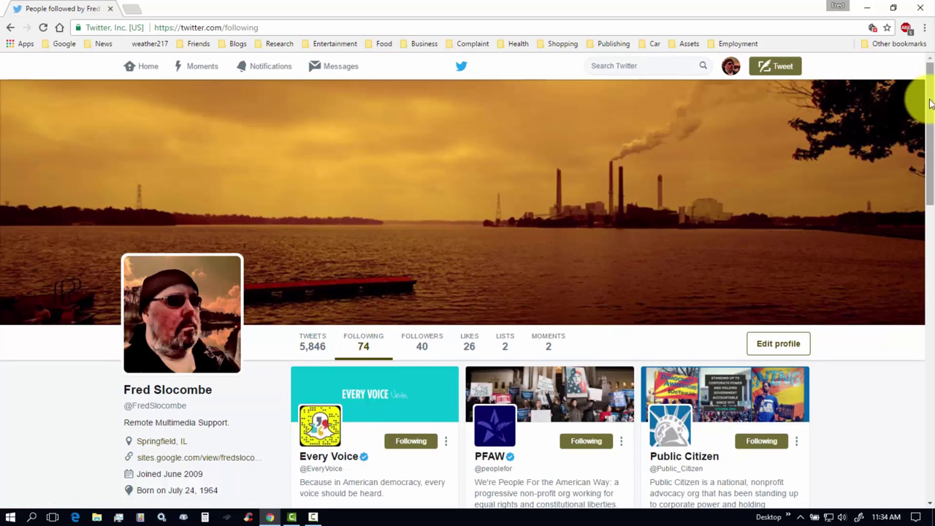
drag(930, 95, 929, 167)
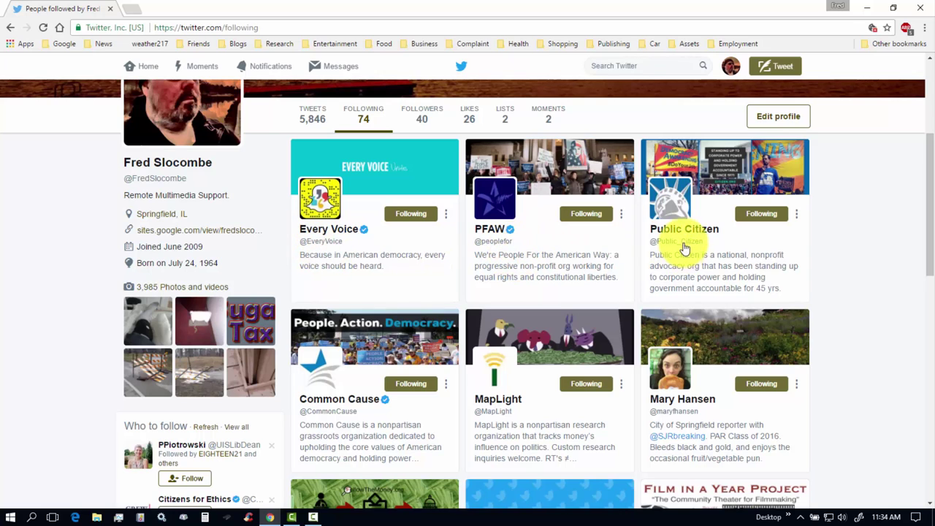
drag(927, 142, 927, 200)
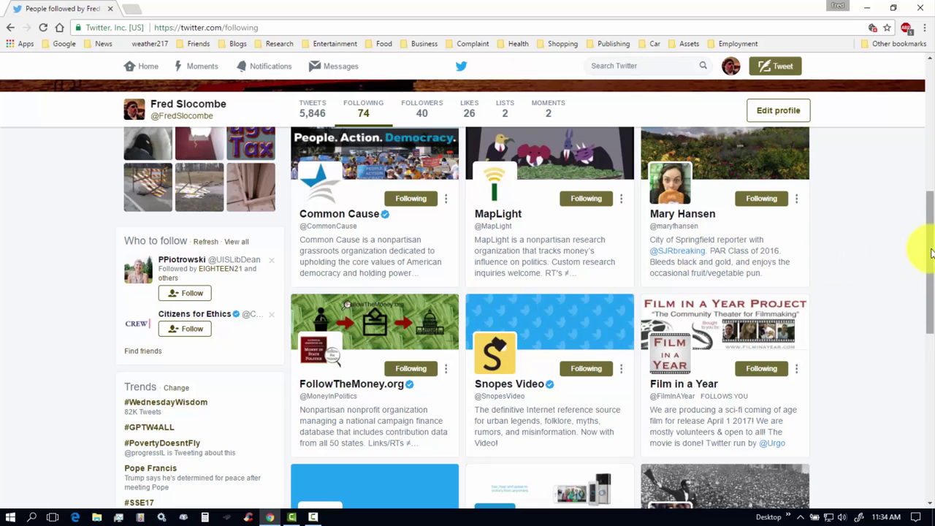
drag(926, 255, 931, 299)
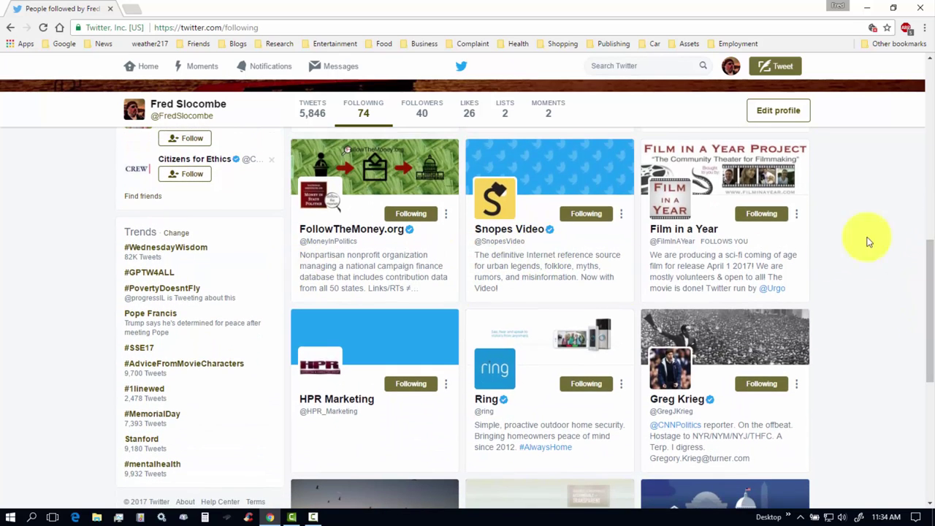
mouse_move(929, 243)
mouse_down()
mouse_move(933, 305)
mouse_move(933, 241)
mouse_up()
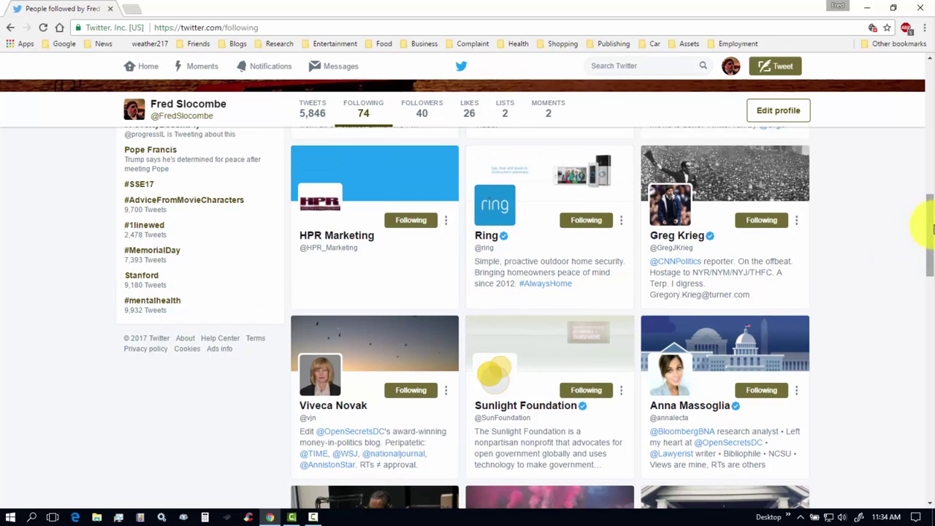
drag(933, 229, 925, 141)
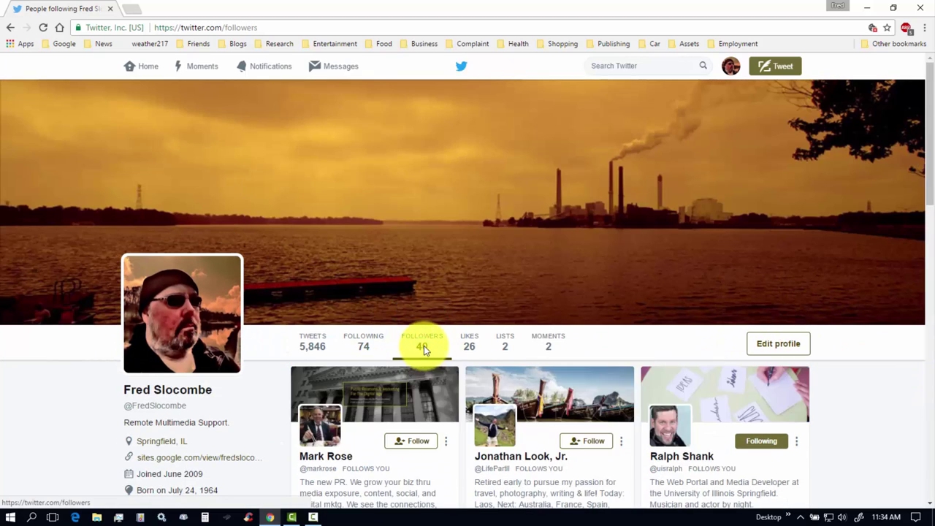
Scroll down through the 40 follower cards and back up.
drag(931, 126, 932, 197)
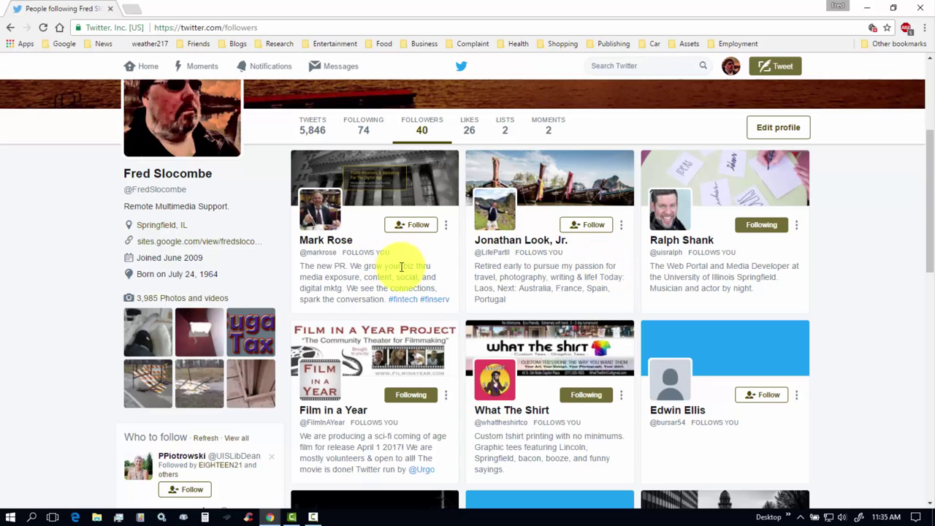
drag(932, 183, 913, 309)
drag(931, 224, 932, 144)
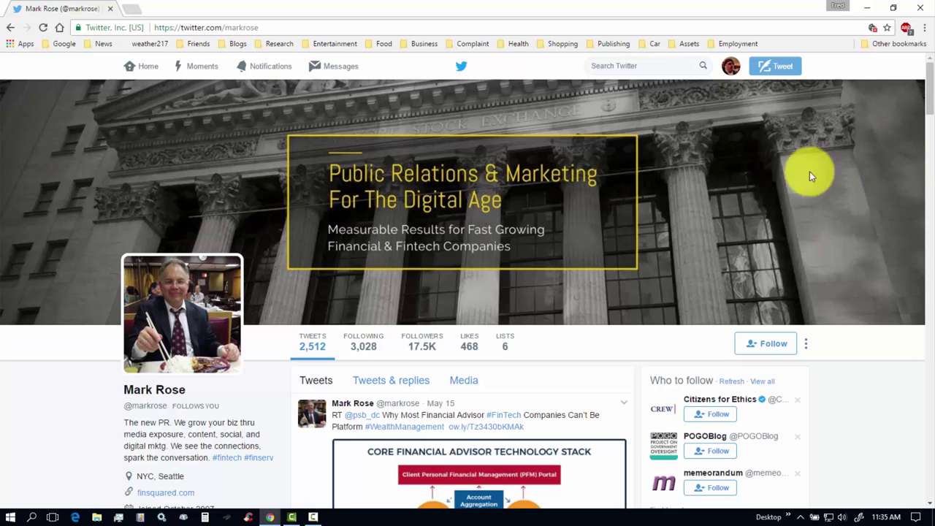
Scroll the PR and marketing follower's profile to show its banner and fintech tweets.
drag(930, 89, 933, 65)
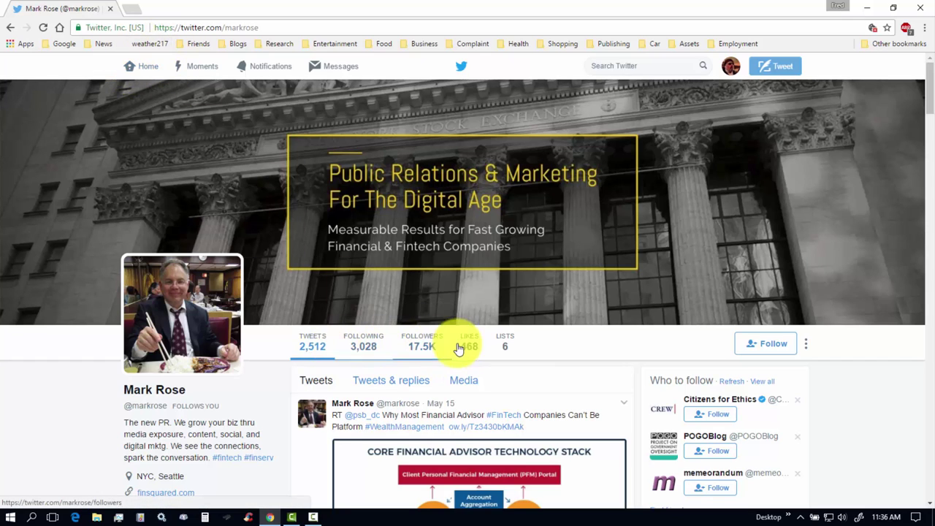
Go to your own profile and open its Followers page.
click(729, 65)
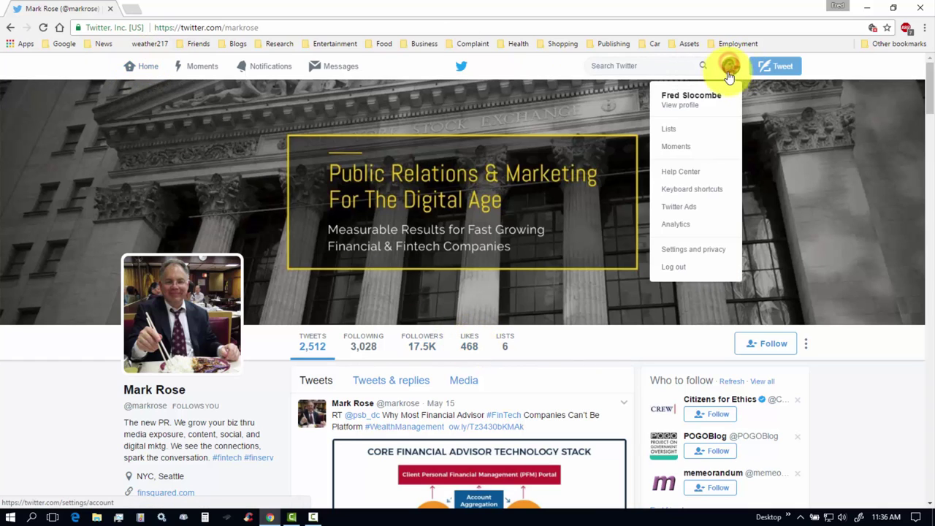
click(683, 101)
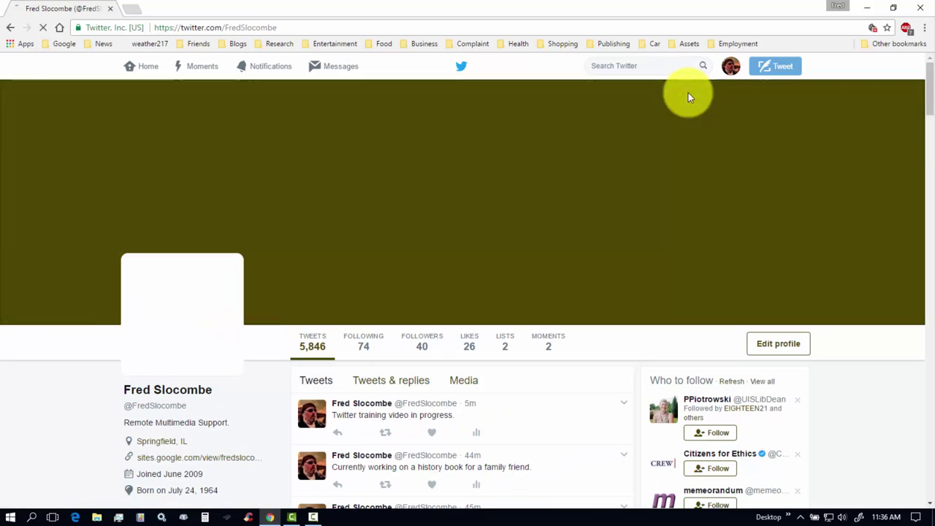
click(423, 349)
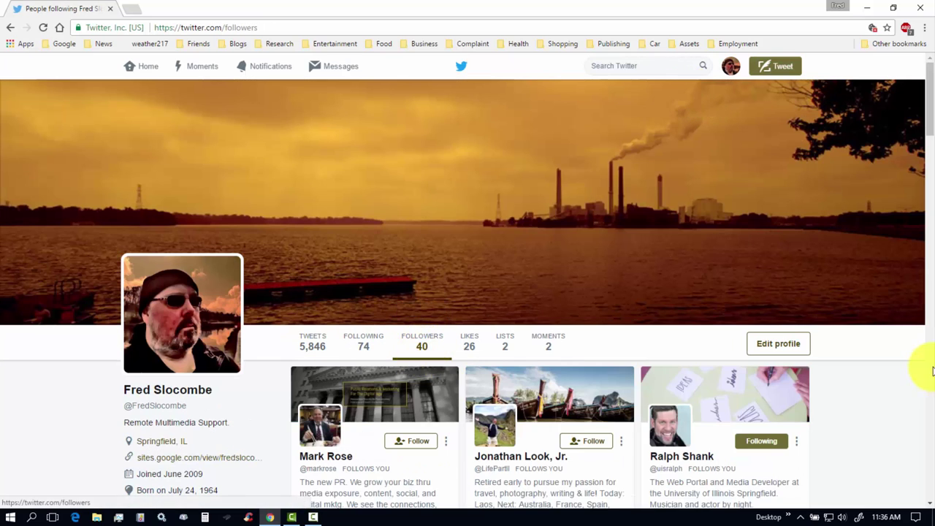
drag(931, 95, 933, 209)
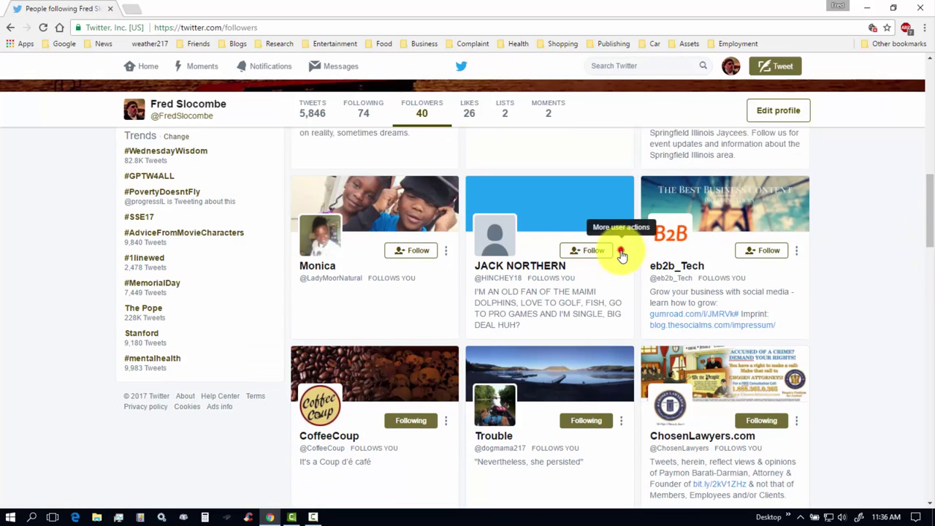
Open and close the ⋮ action menus on two follower cards, then return to the top.
click(620, 252)
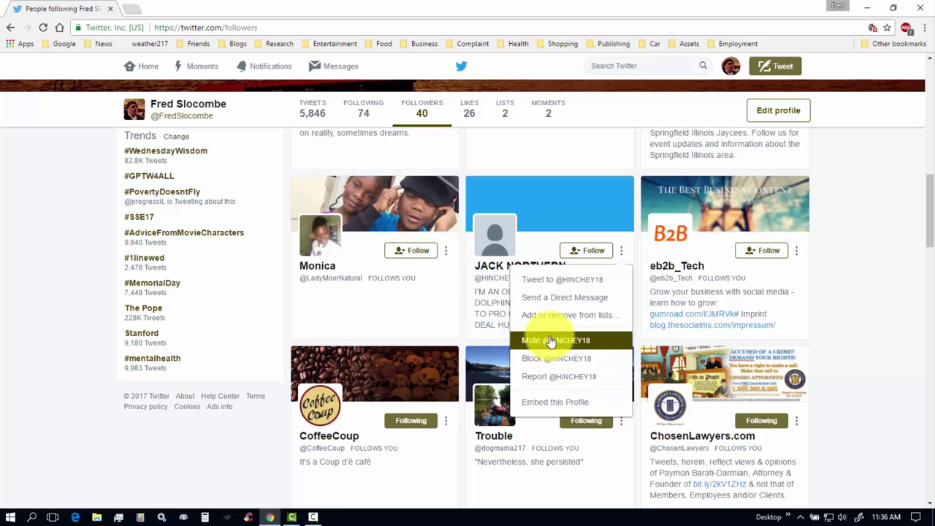
click(622, 252)
click(622, 252)
click(621, 252)
click(797, 251)
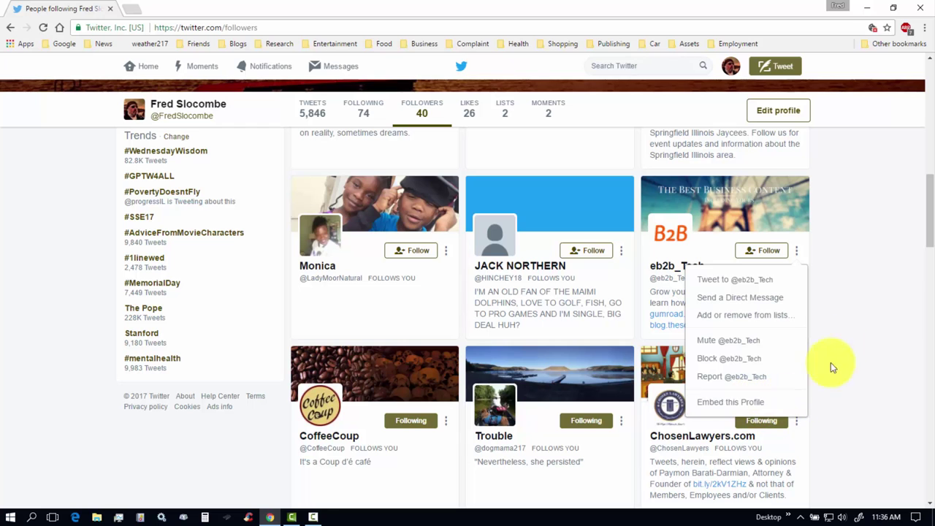
click(874, 230)
scroll(929, 215, up, 10)
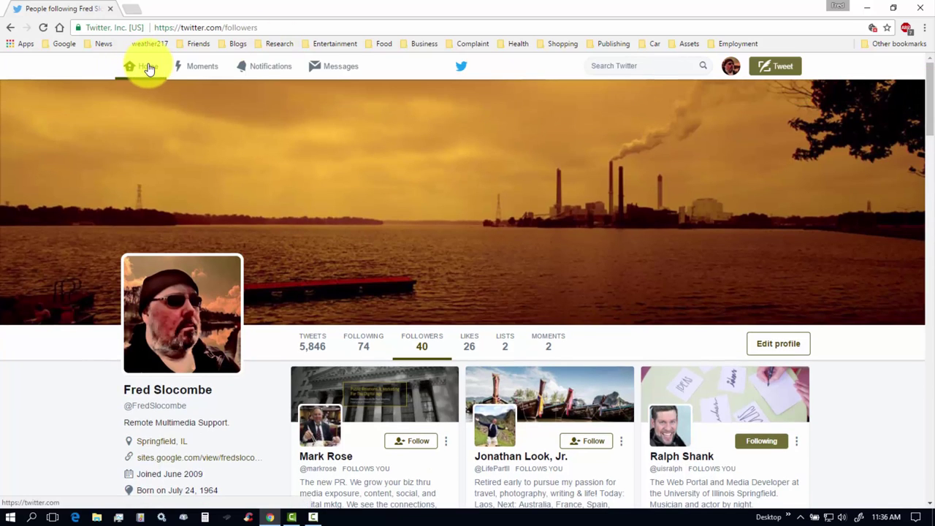
Load the 7 new tweets on the home timeline and scroll through them.
click(145, 70)
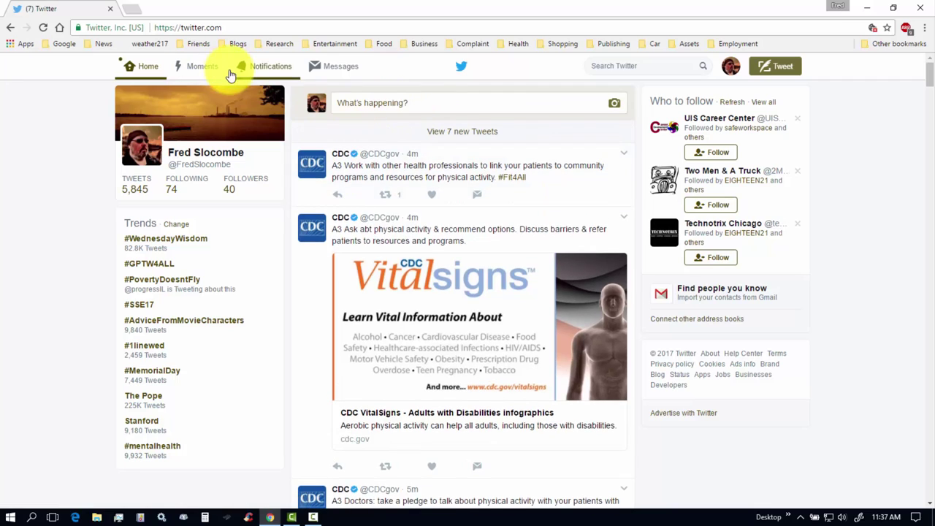
click(458, 133)
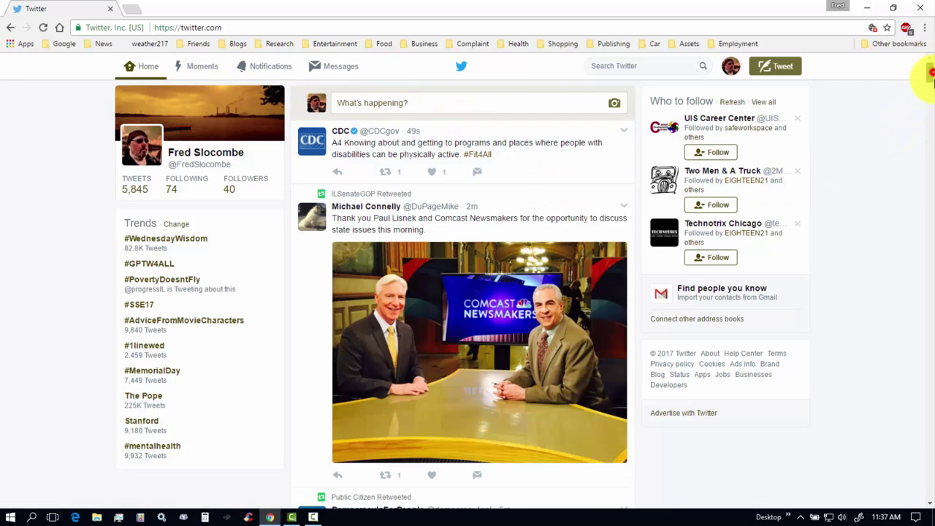
mouse_move(932, 77)
mouse_down()
mouse_move(932, 92)
mouse_move(930, 73)
mouse_move(925, 79)
mouse_up()
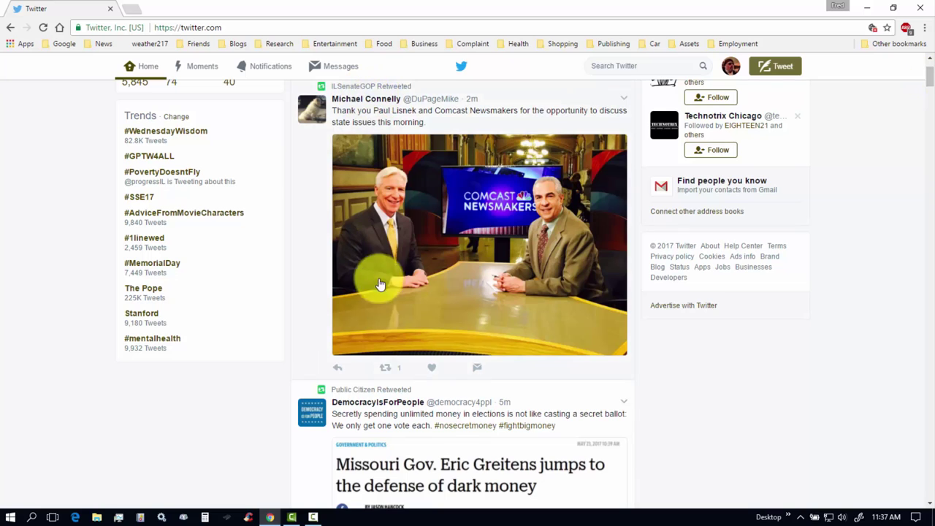
scroll(928, 80, down, 5)
scroll(926, 77, up, 6)
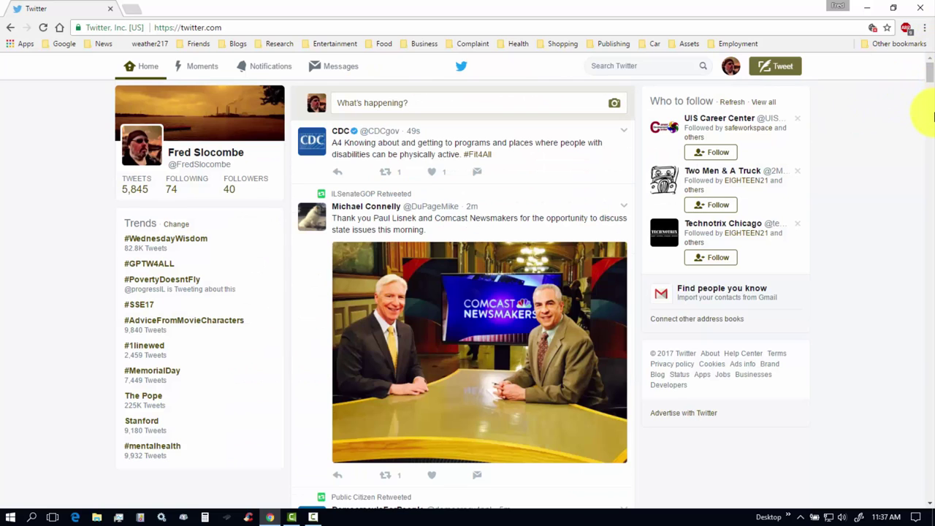
Enter 'Abraham lincoln' in the Search Twitter box to see matching accounts.
click(615, 66)
text(Abraham)
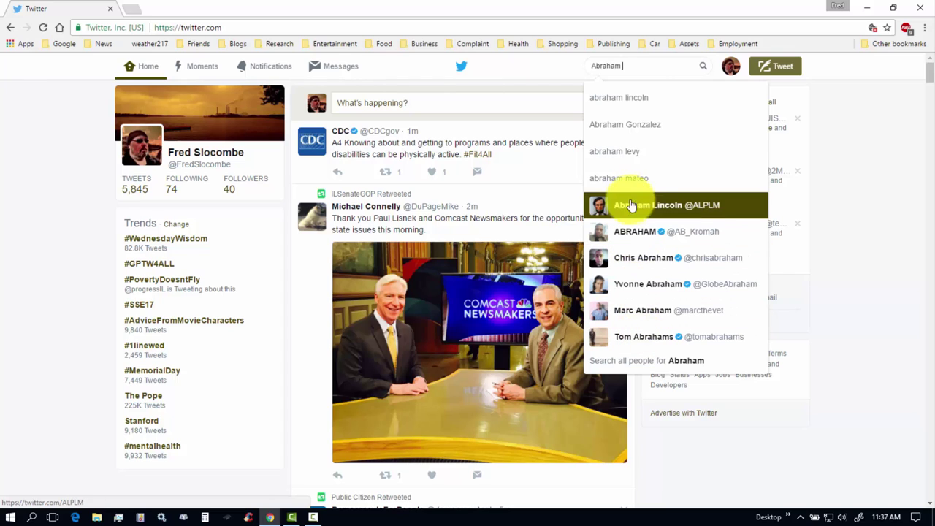
text(lincoln)
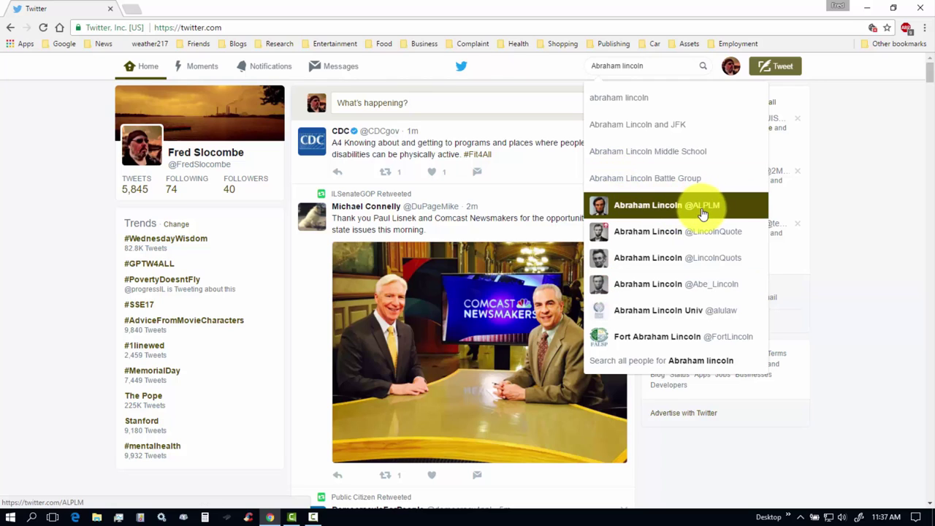
click(631, 197)
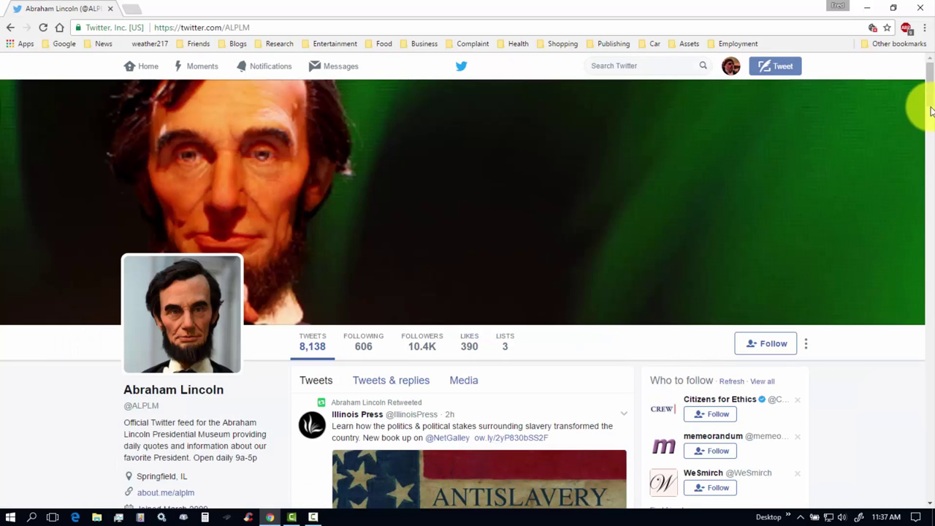
drag(929, 78, 928, 109)
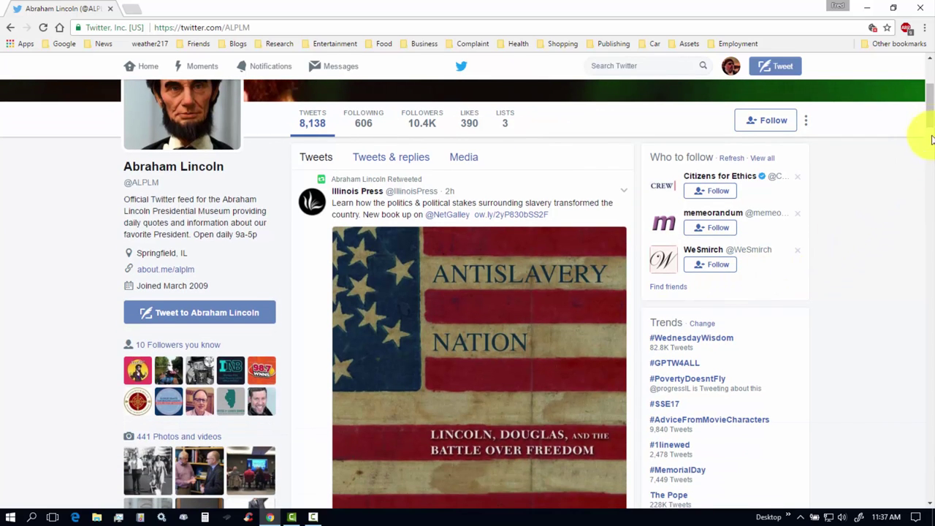
mouse_move(933, 99)
mouse_down()
mouse_move(930, 152)
mouse_move(929, 111)
mouse_up()
click(762, 110)
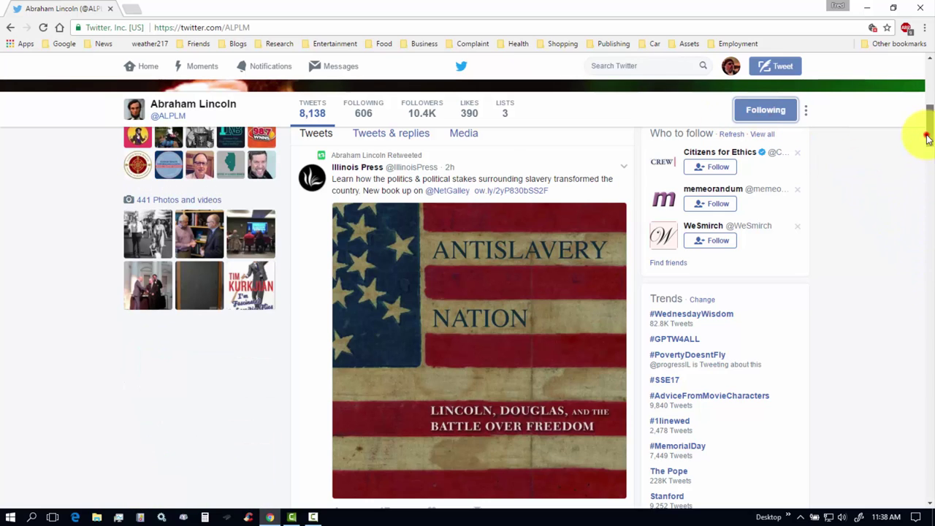
drag(928, 139, 925, 109)
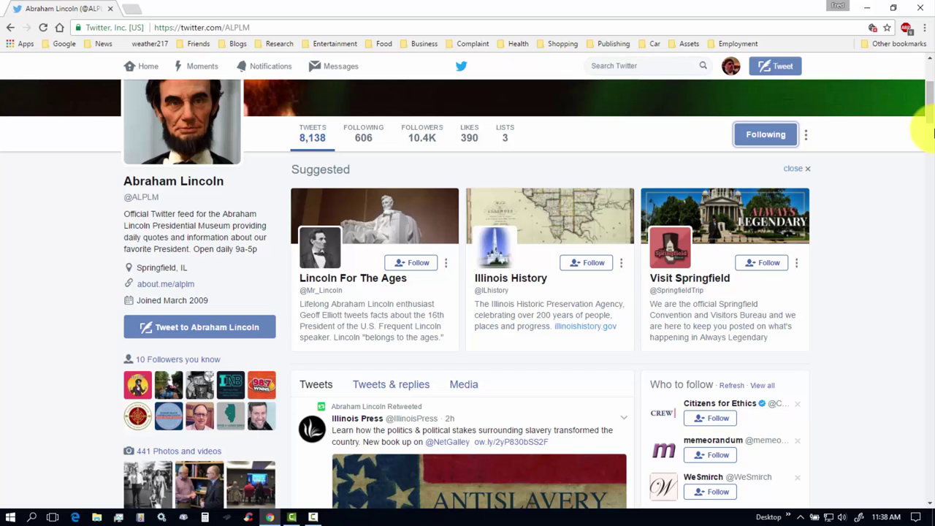
click(145, 69)
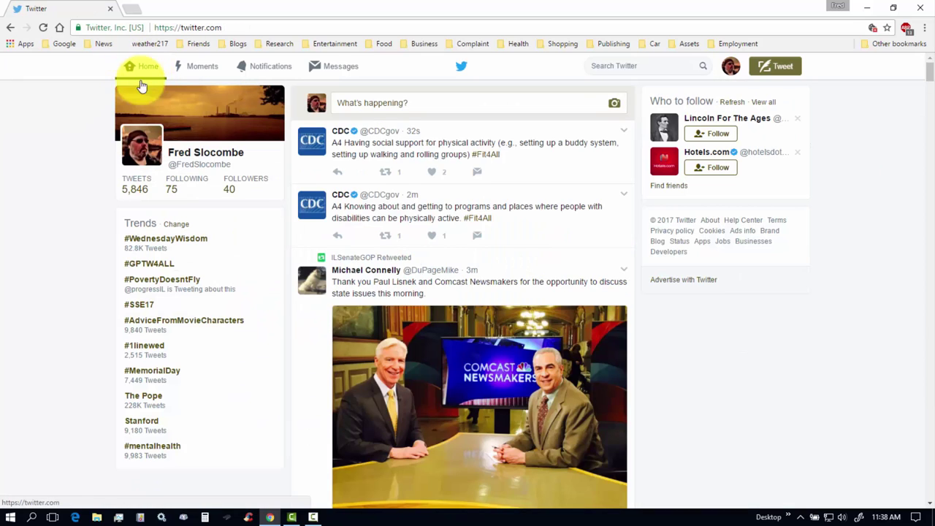
click(731, 67)
click(688, 95)
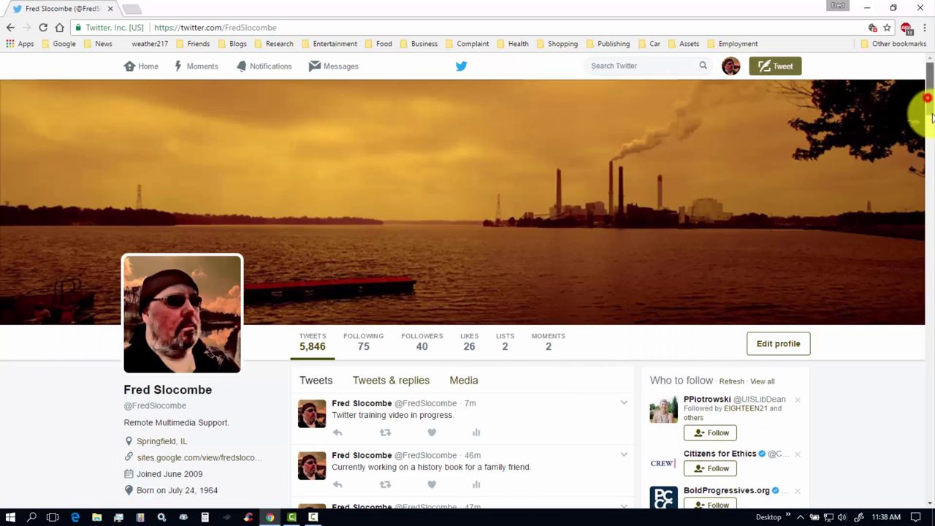
scroll(929, 106, down, 3)
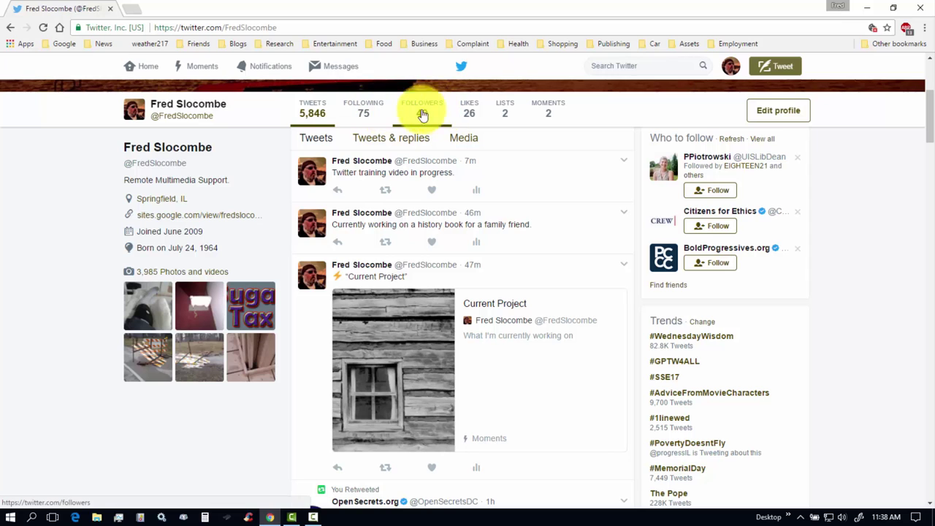
click(363, 118)
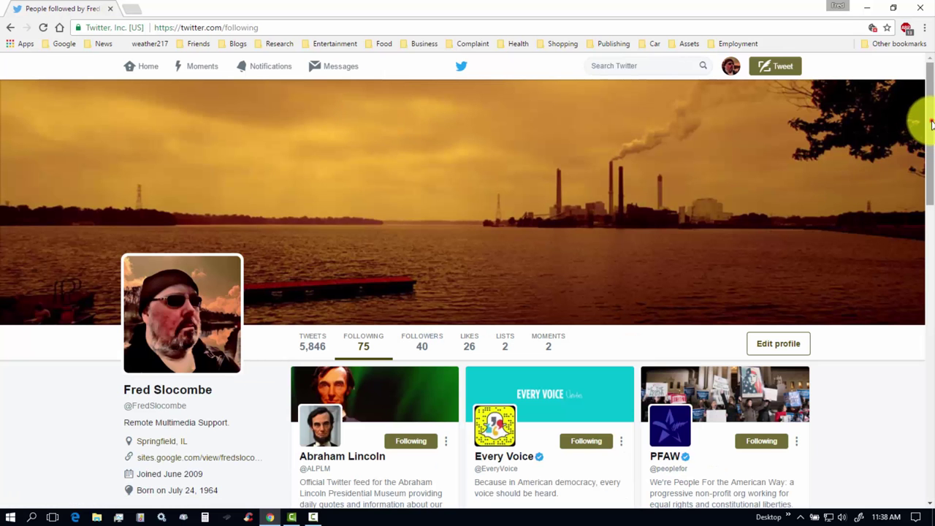
drag(929, 119, 933, 206)
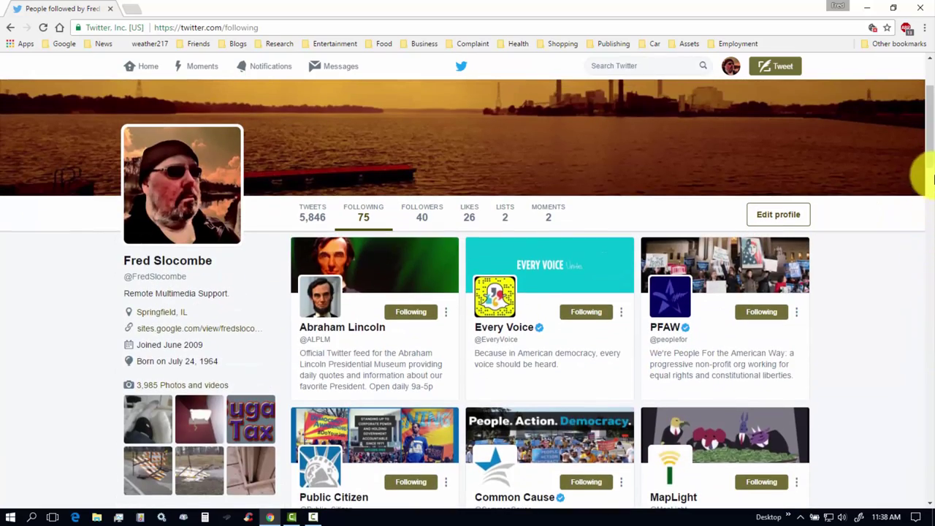
scroll(920, 136, down, 1)
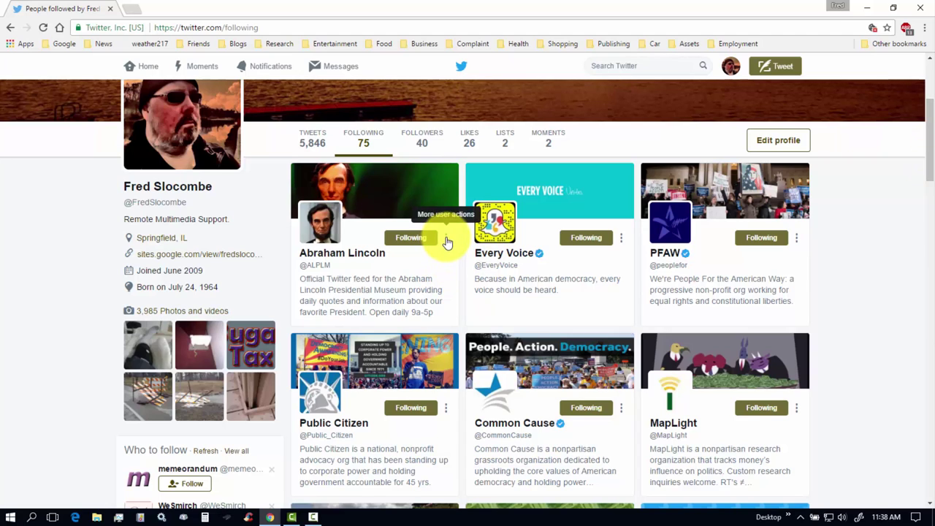
click(447, 239)
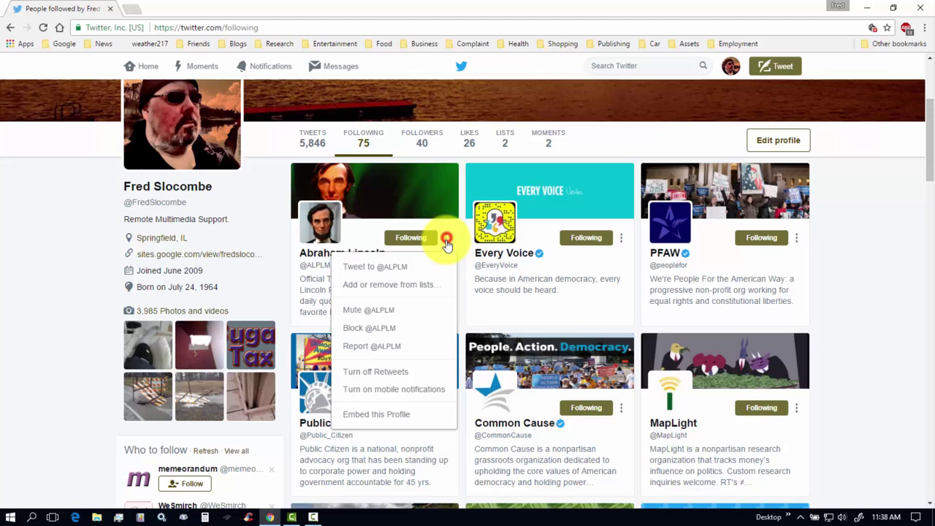
click(377, 286)
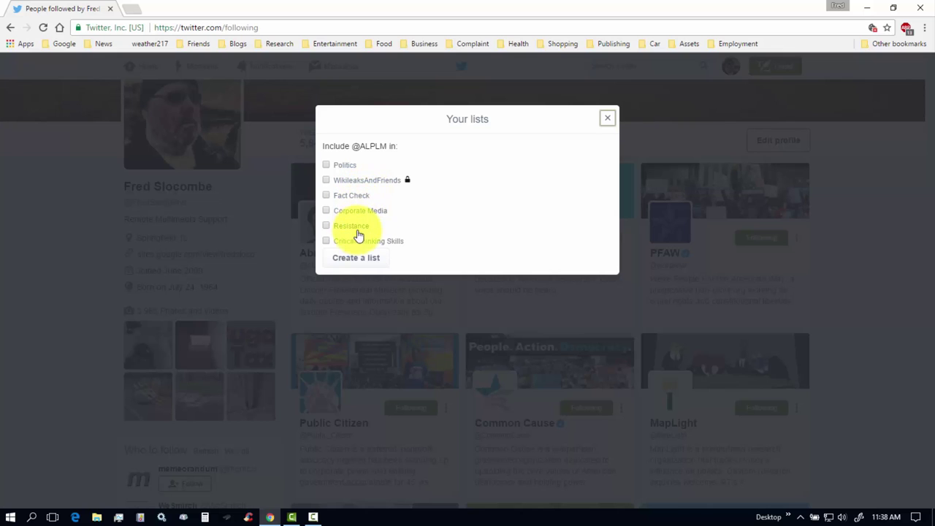
click(357, 260)
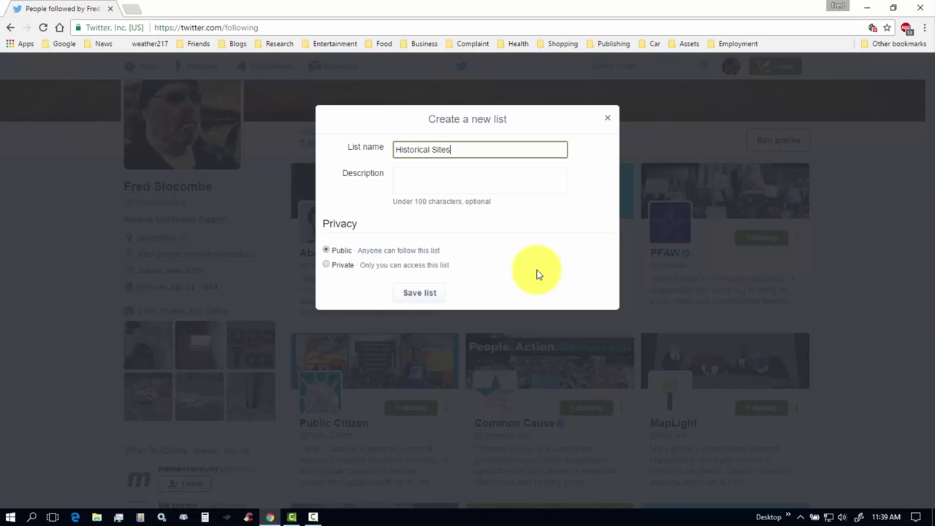
key(Tab)
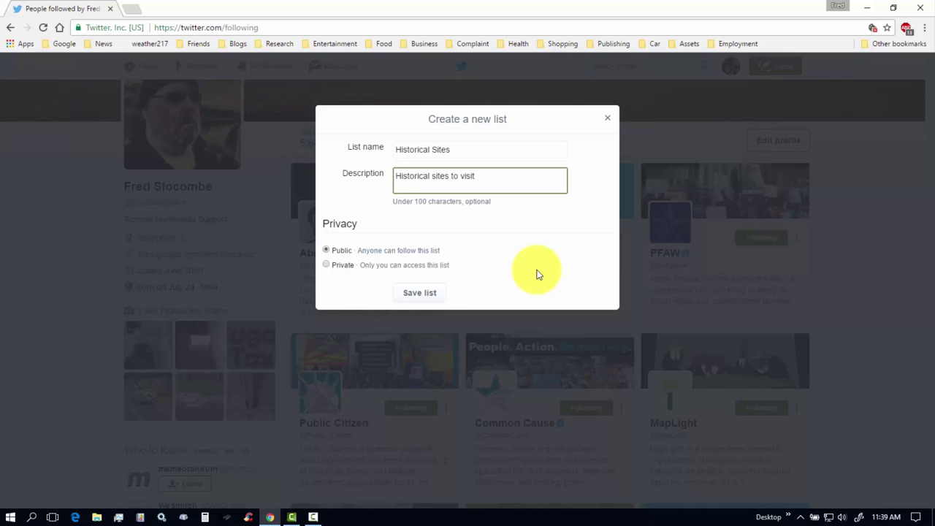
click(420, 293)
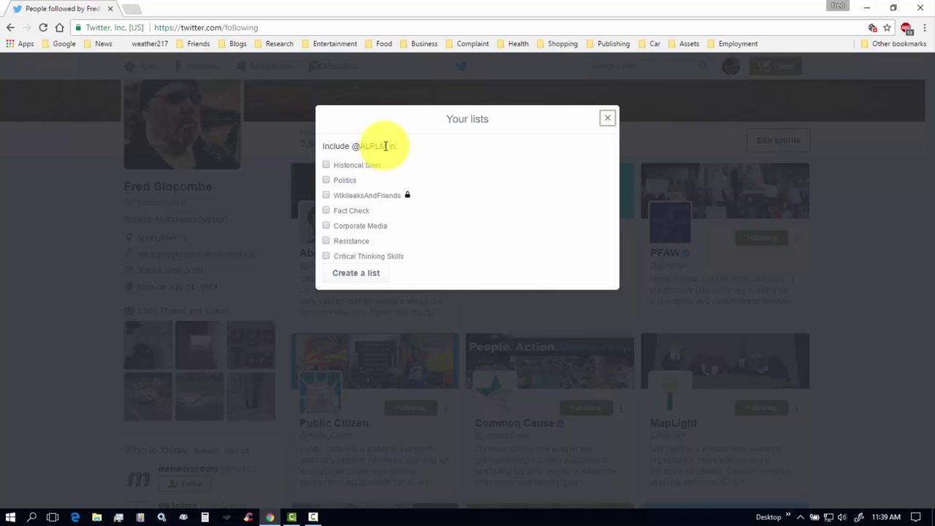
click(326, 165)
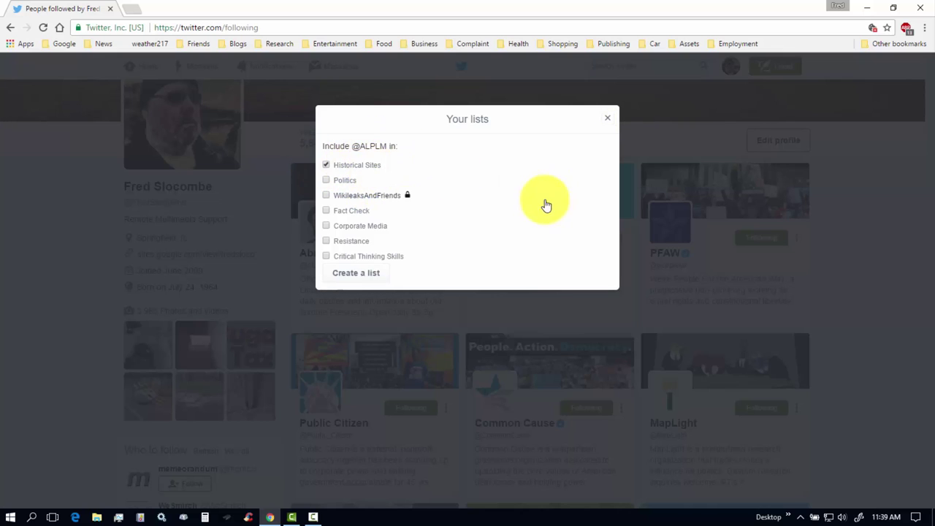
click(607, 119)
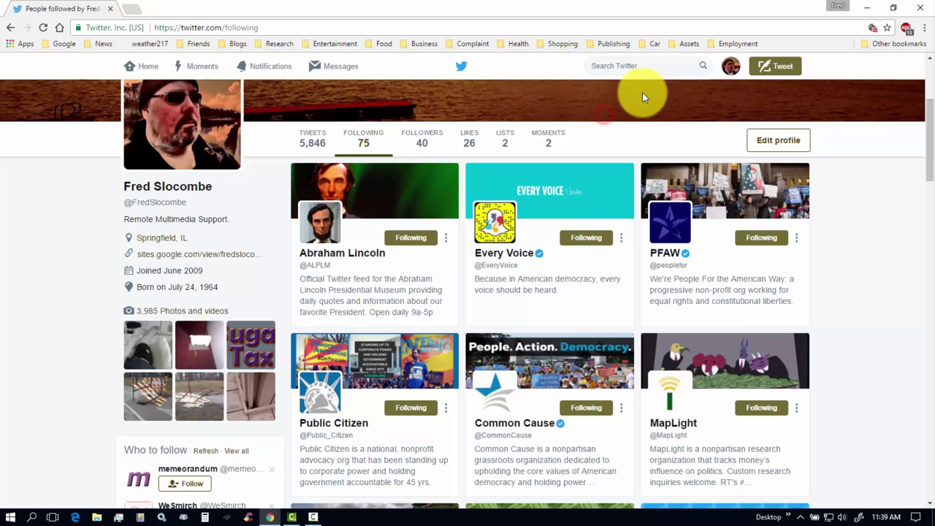
click(506, 143)
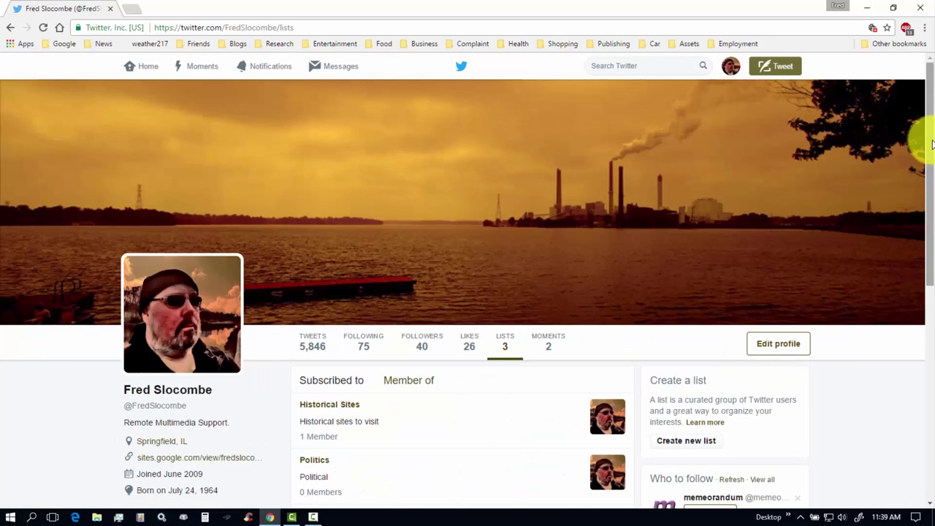
drag(930, 139, 839, 209)
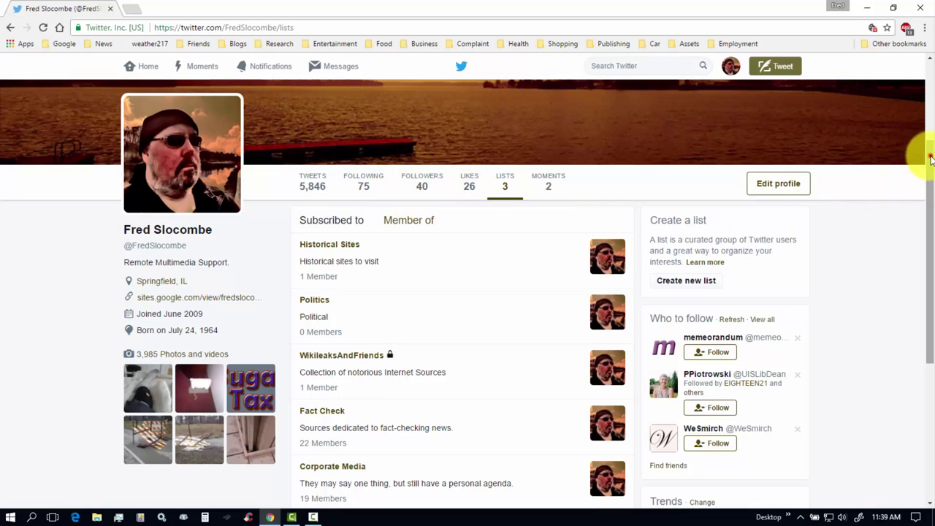
drag(928, 156, 919, 187)
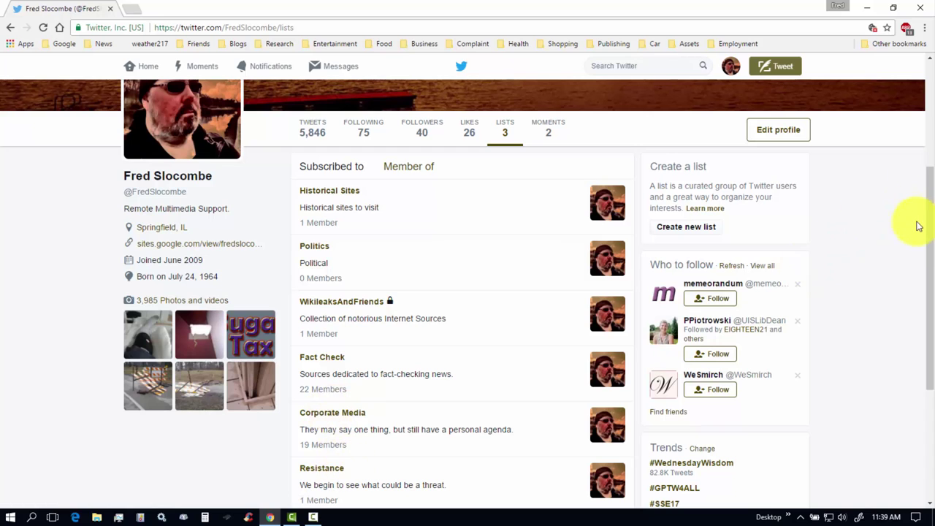
drag(929, 229, 931, 260)
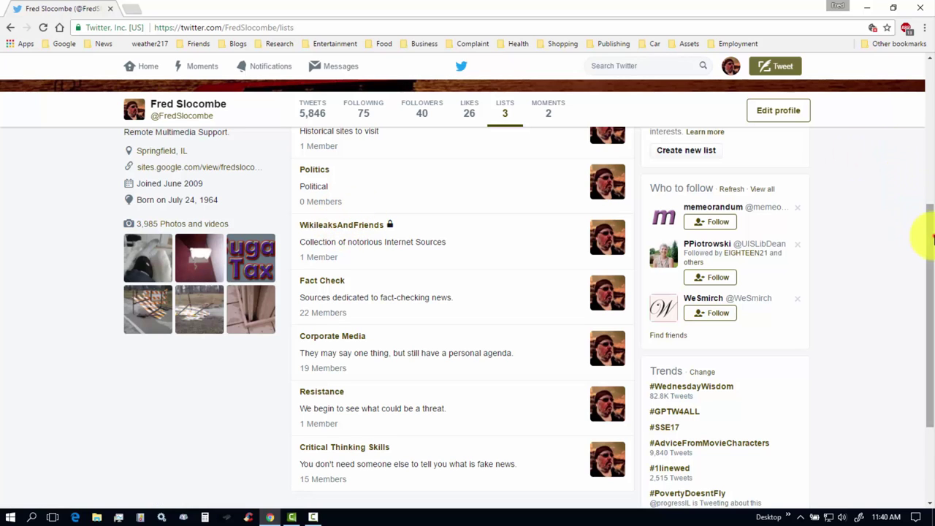
scroll(925, 232, down, 1)
scroll(925, 236, up, 1)
drag(929, 238, 933, 219)
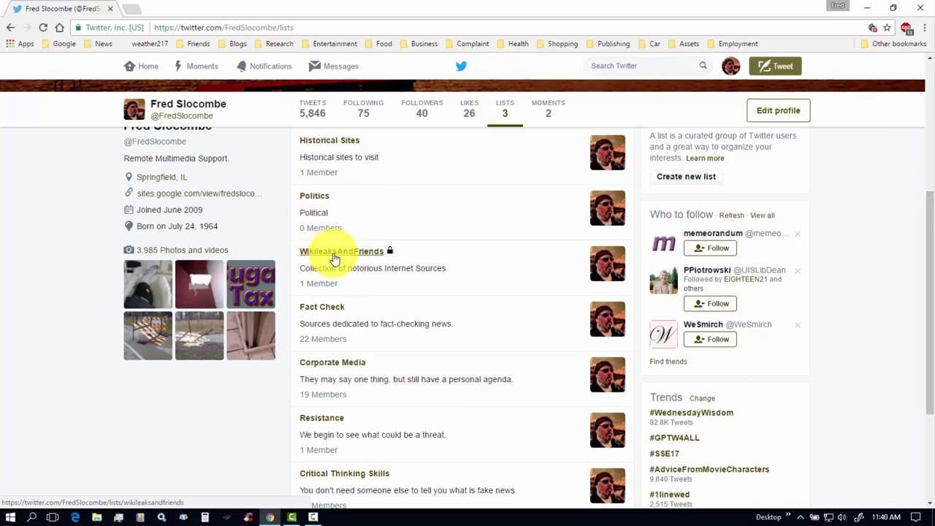
Unfollow Abraham Lincoln, bringing Following to 74, and return to the Lists page.
click(360, 113)
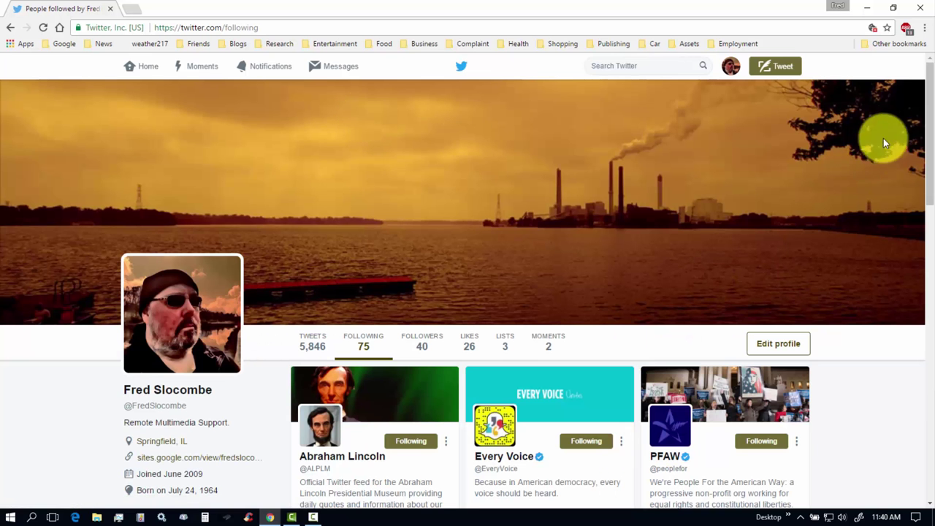
scroll(925, 150, down, 3)
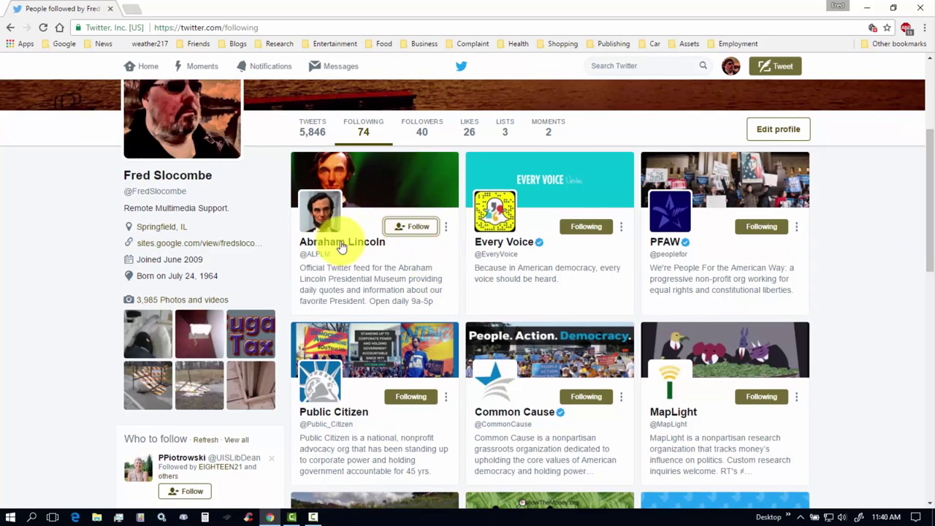
click(505, 131)
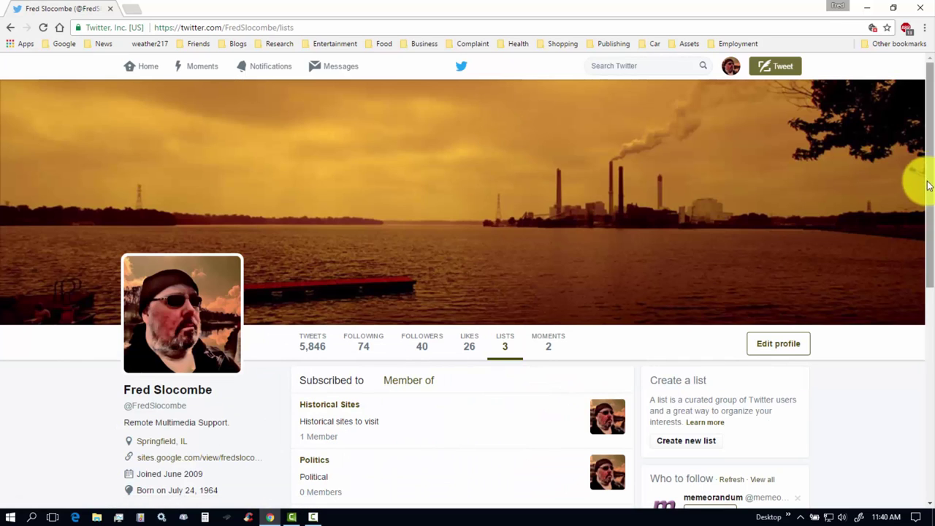
drag(928, 183, 932, 278)
scroll(921, 307, down, 2)
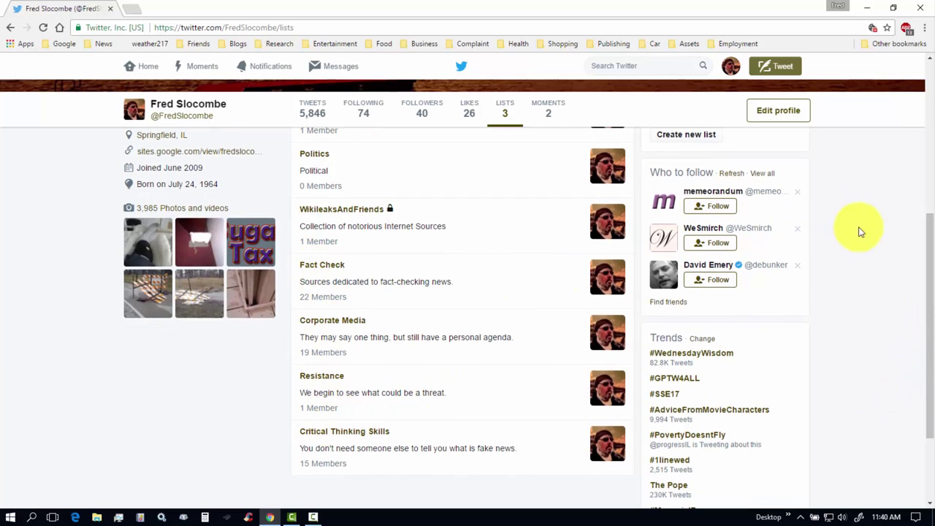
drag(932, 329, 918, 282)
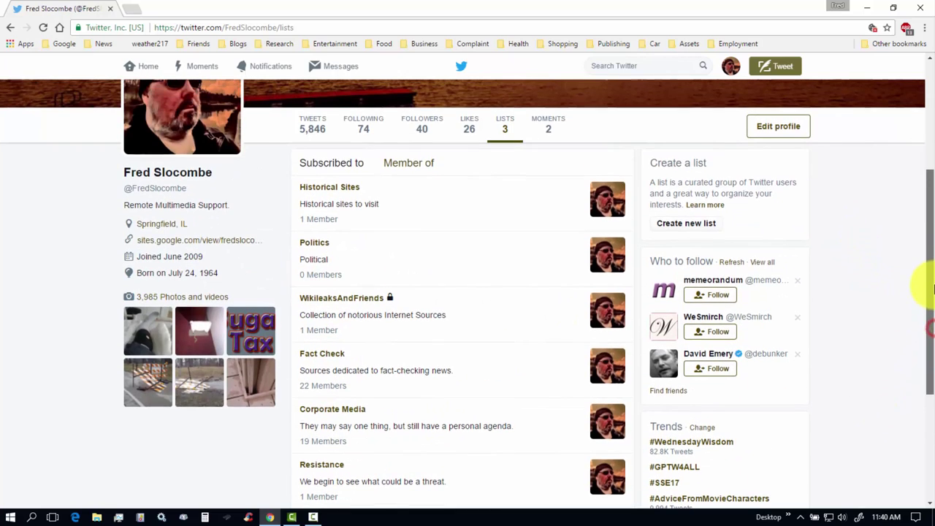
Open the Historical Sites list and scroll through its tweets.
click(330, 189)
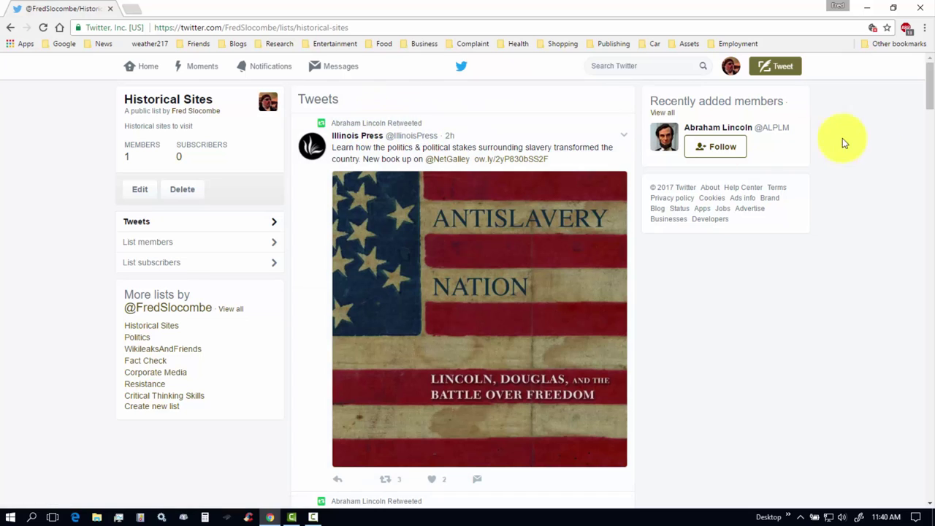
mouse_move(929, 74)
mouse_down()
mouse_move(925, 165)
mouse_move(922, 132)
mouse_move(933, 152)
mouse_move(928, 63)
mouse_up()
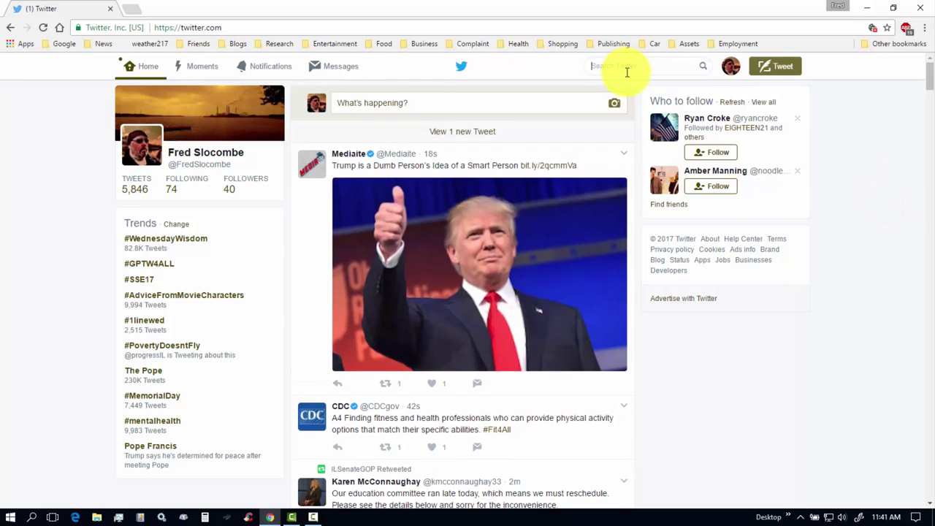
Search for Rutherford B Hayes and add Hayes Pres. Library to the Historical Sites list.
text(rutherford b)
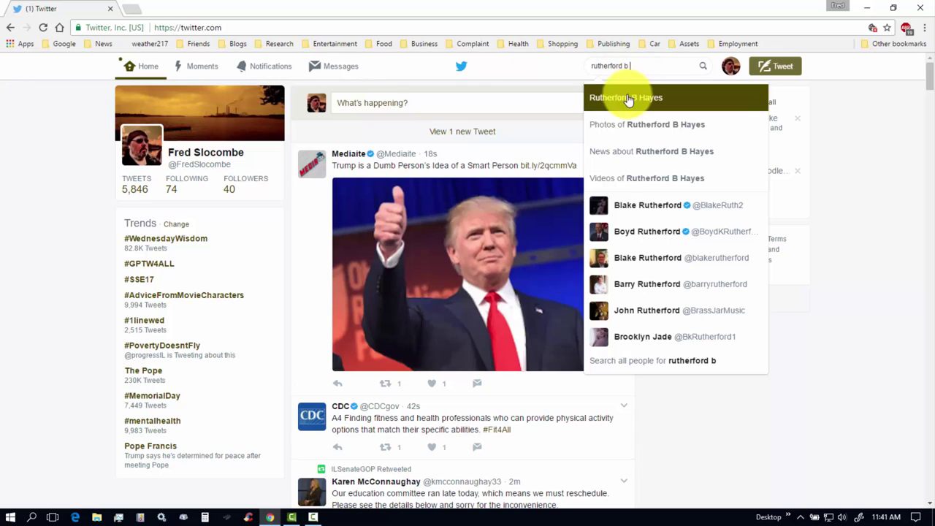
click(626, 98)
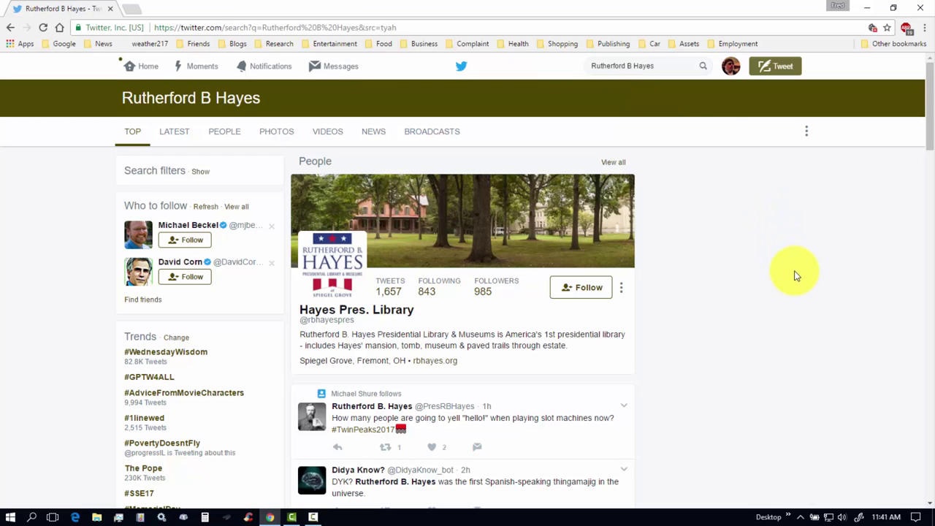
click(622, 291)
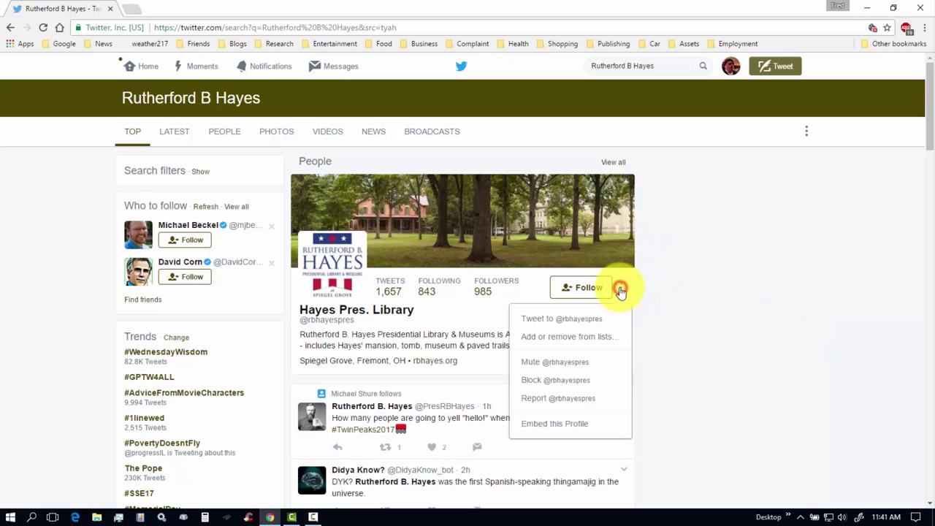
click(565, 335)
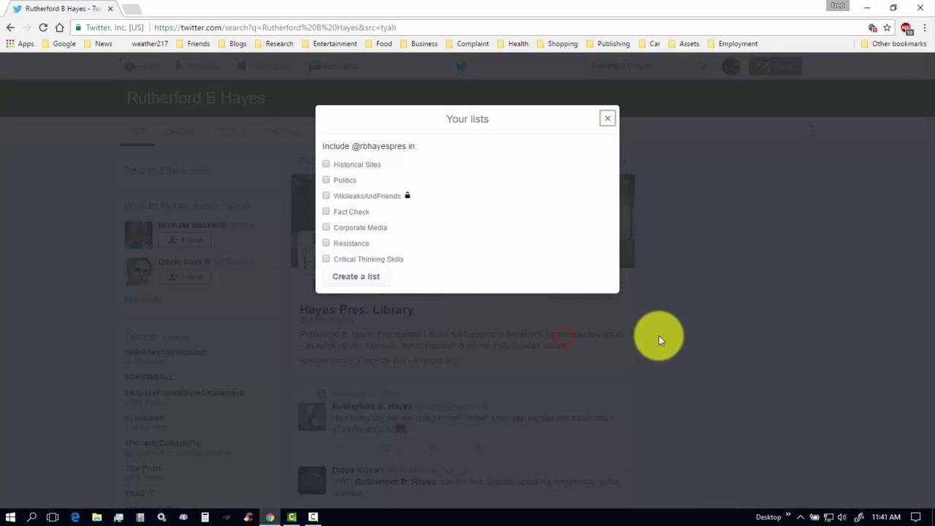
click(326, 163)
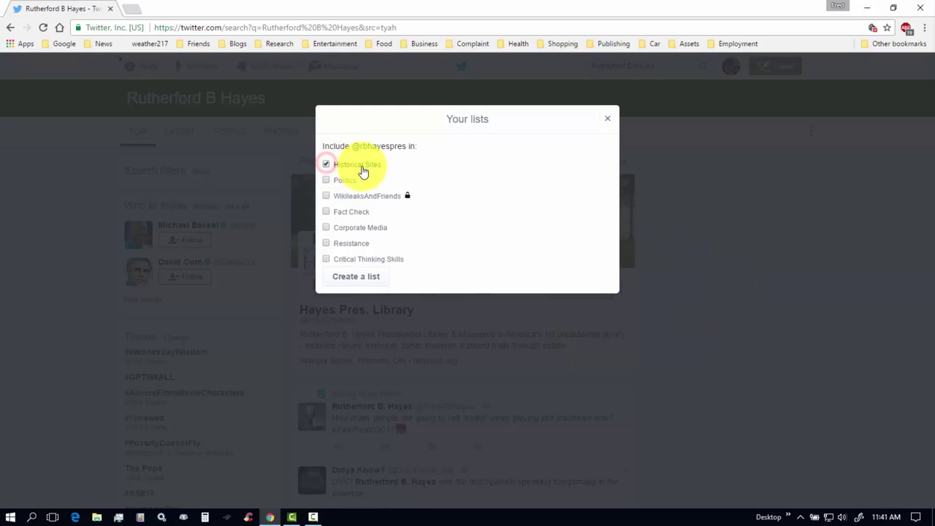
click(607, 118)
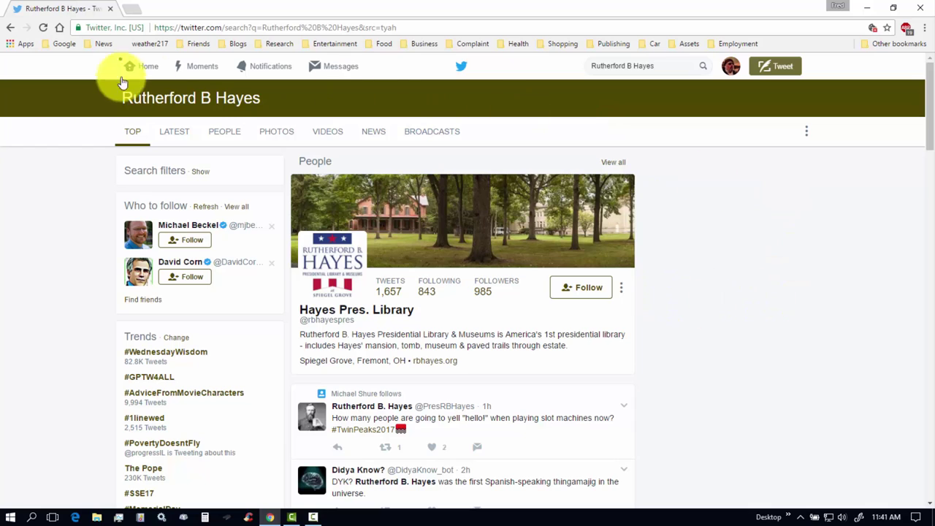
Open Historical Sites from your Lists and show its 2 members.
click(145, 68)
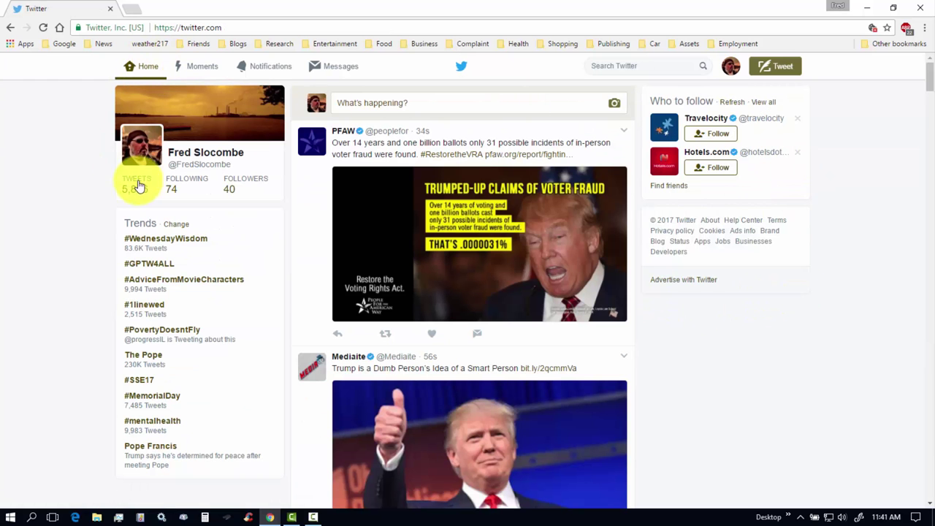
click(731, 67)
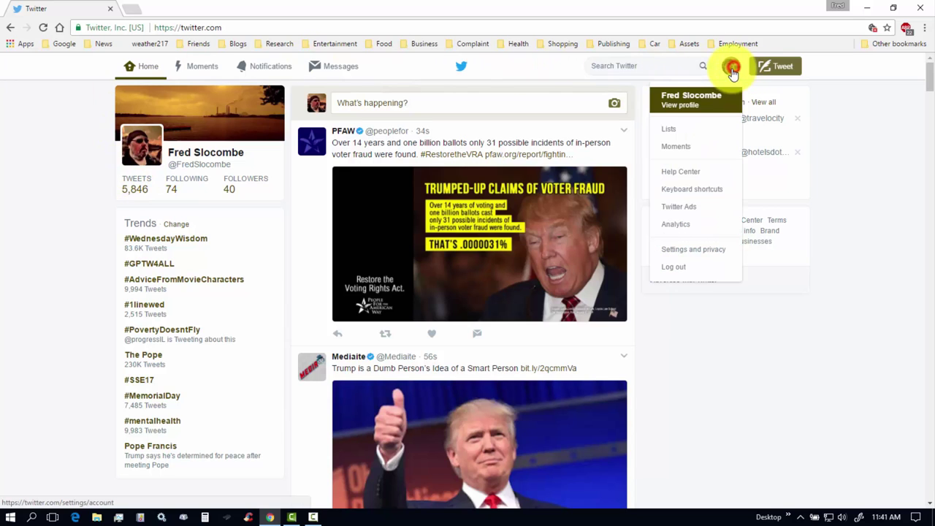
click(674, 130)
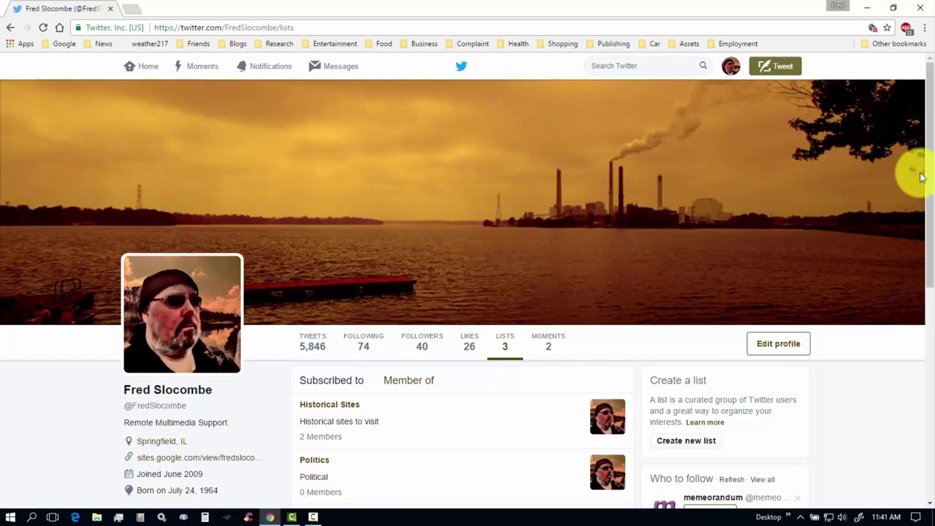
drag(928, 176, 891, 265)
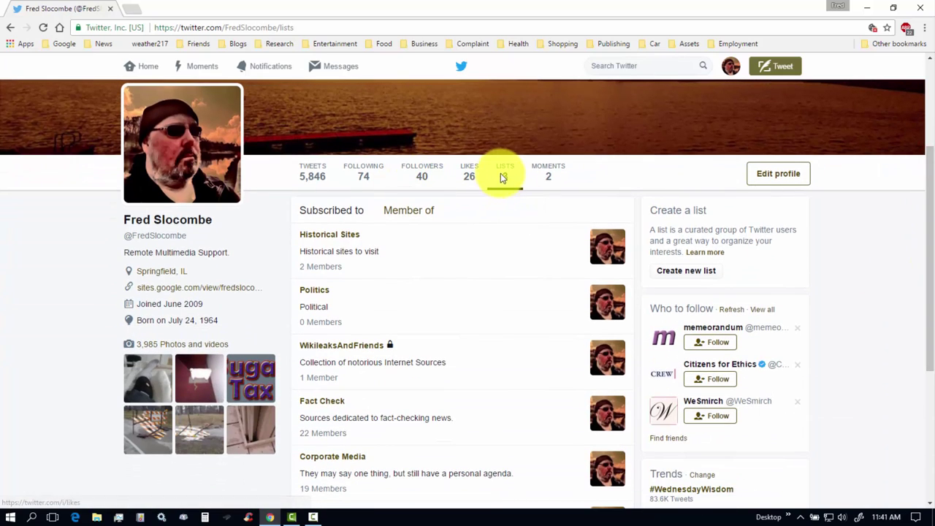
click(324, 236)
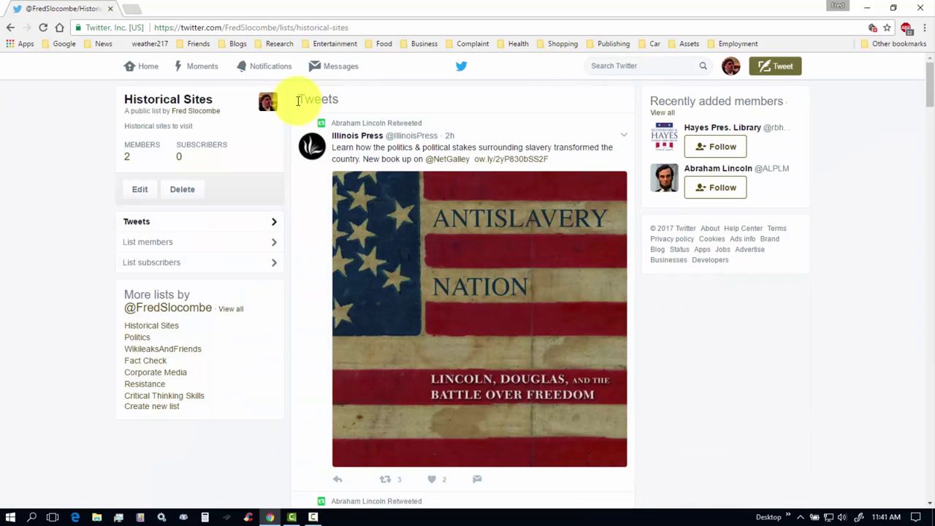
click(150, 244)
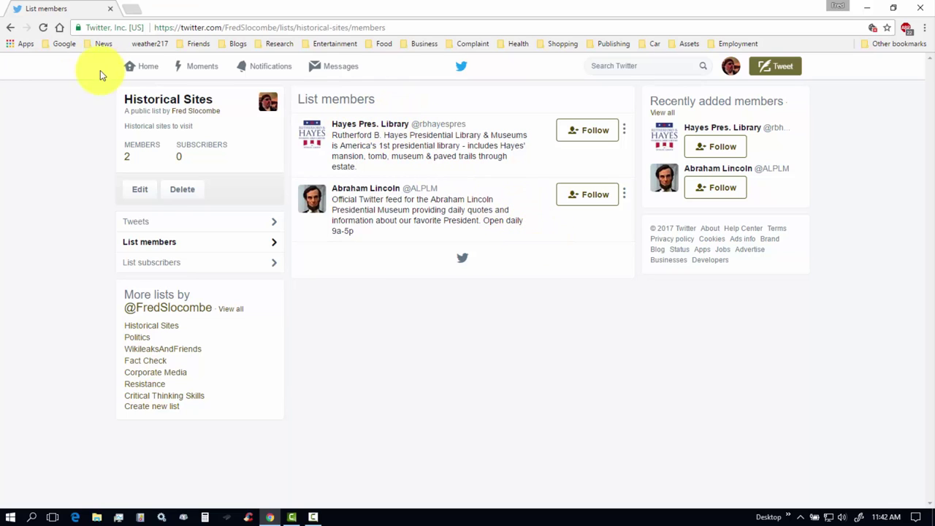
Go from Home back to the profile's Lists page, where Historical Sites shows 2 members.
click(146, 65)
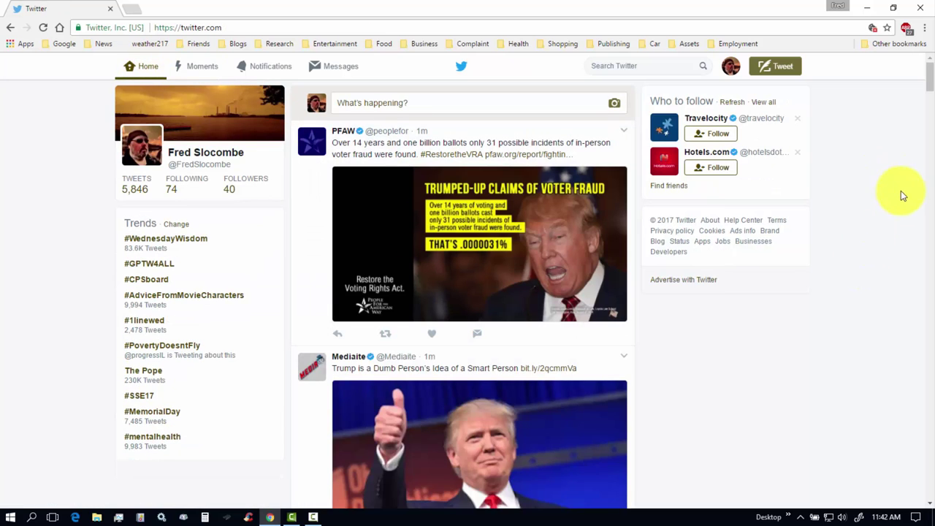
mouse_move(931, 79)
mouse_down()
mouse_move(931, 140)
mouse_move(927, 78)
mouse_up()
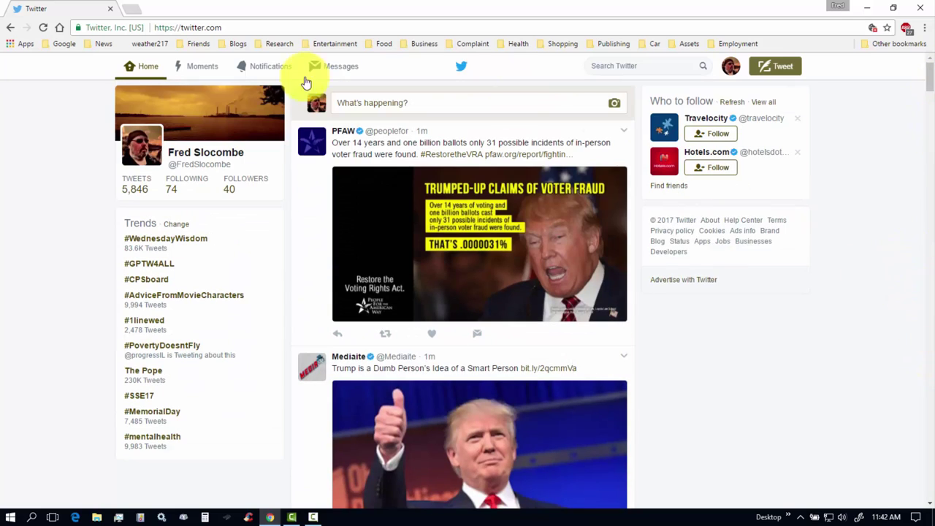
click(733, 69)
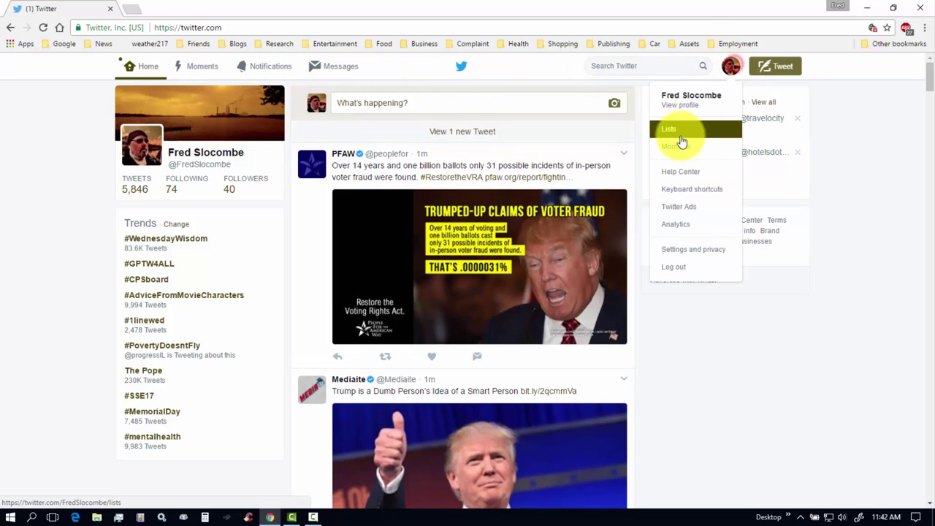
click(678, 137)
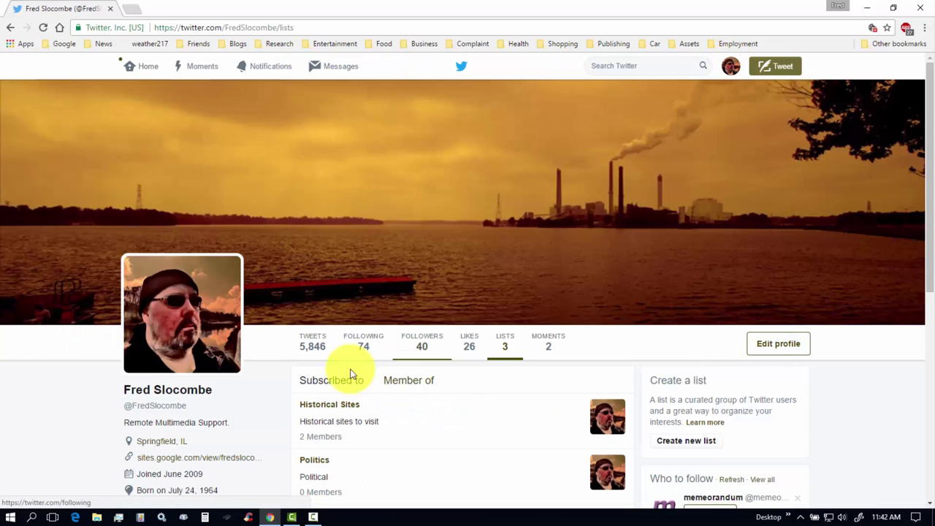
drag(932, 172, 930, 300)
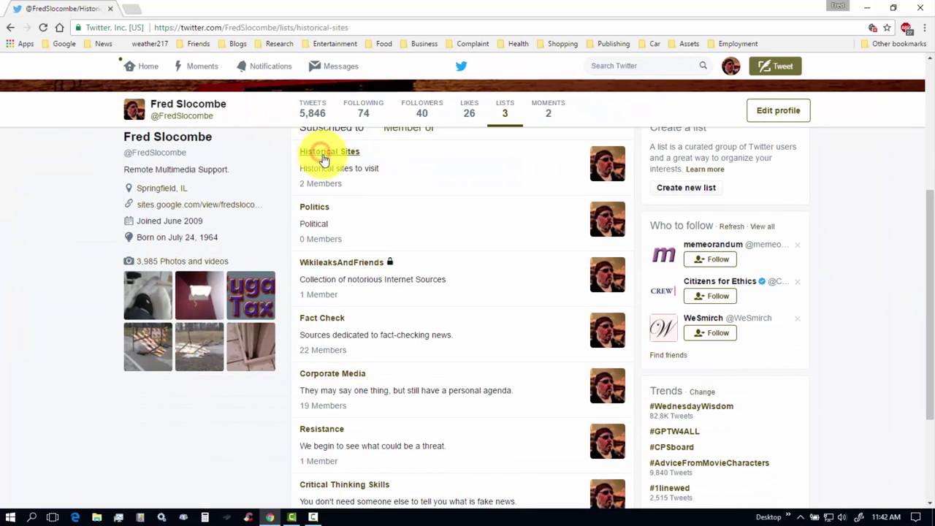
Open Hayes Pres. Library from the Historical Sites list members and view its profile.
click(320, 155)
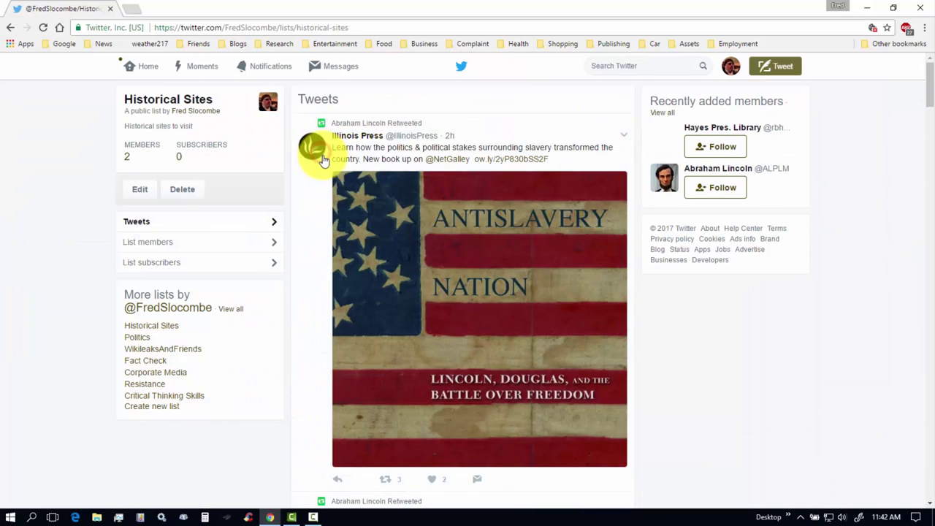
click(149, 243)
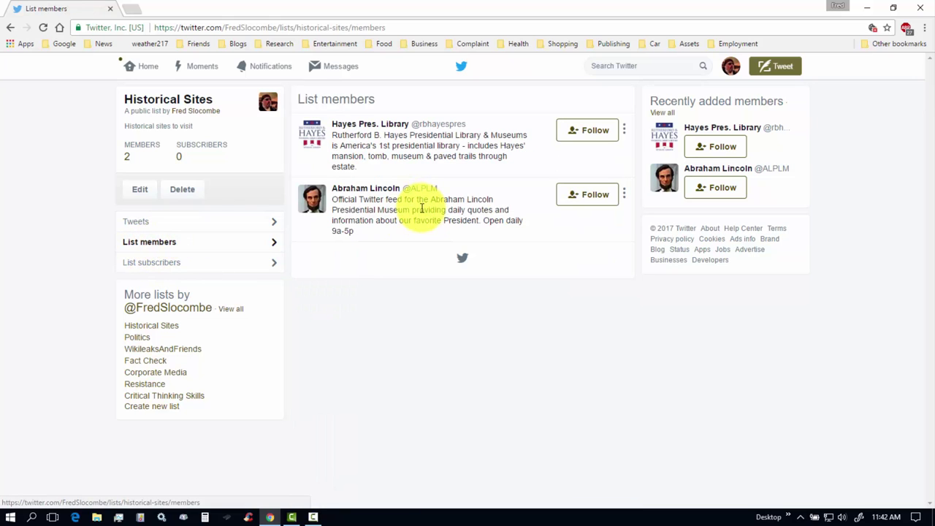
click(362, 127)
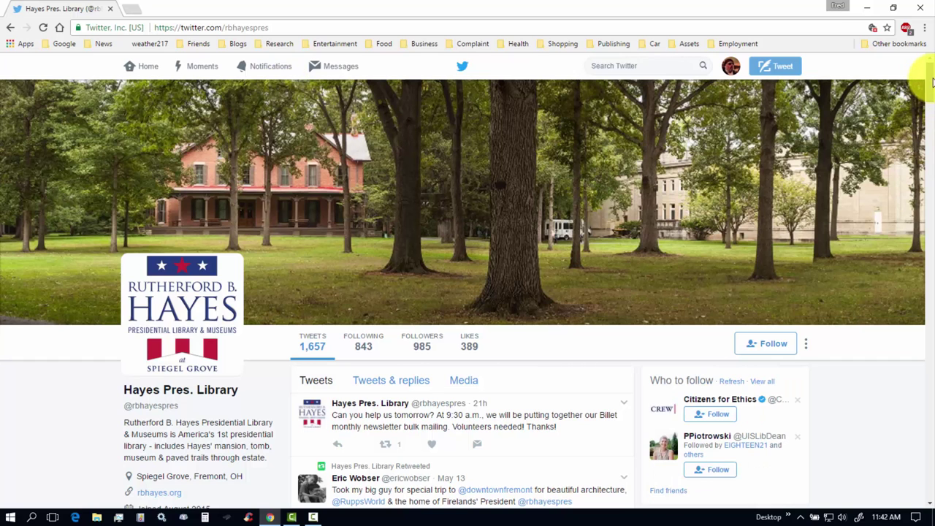
mouse_move(932, 83)
mouse_down()
mouse_move(927, 250)
mouse_move(931, 86)
mouse_up()
click(146, 68)
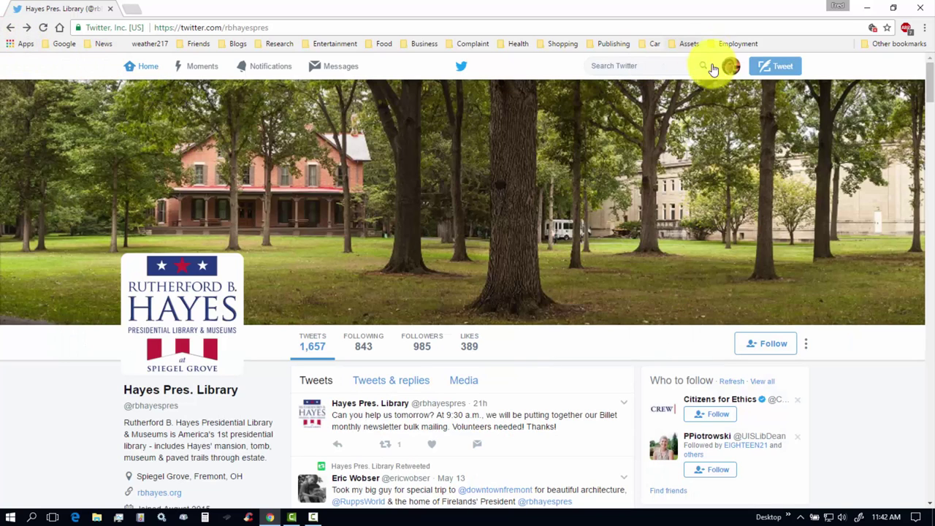
click(724, 69)
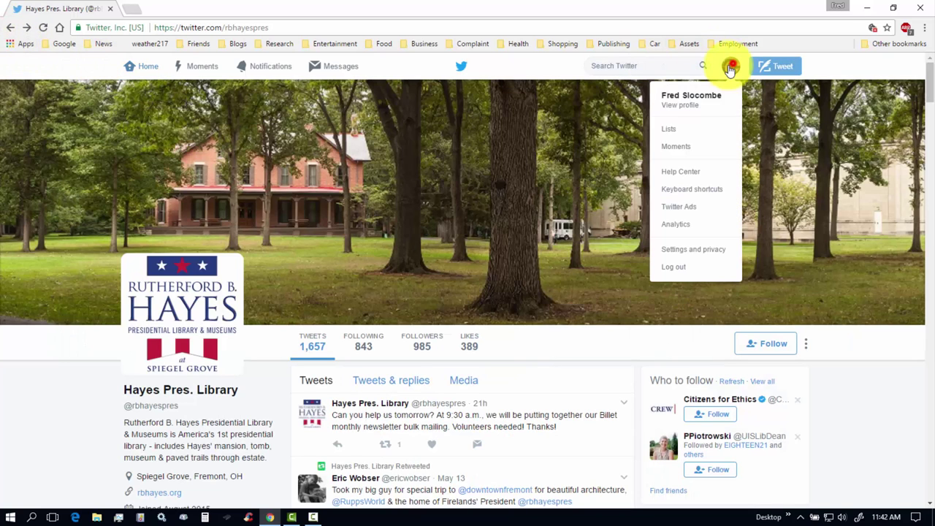
click(670, 132)
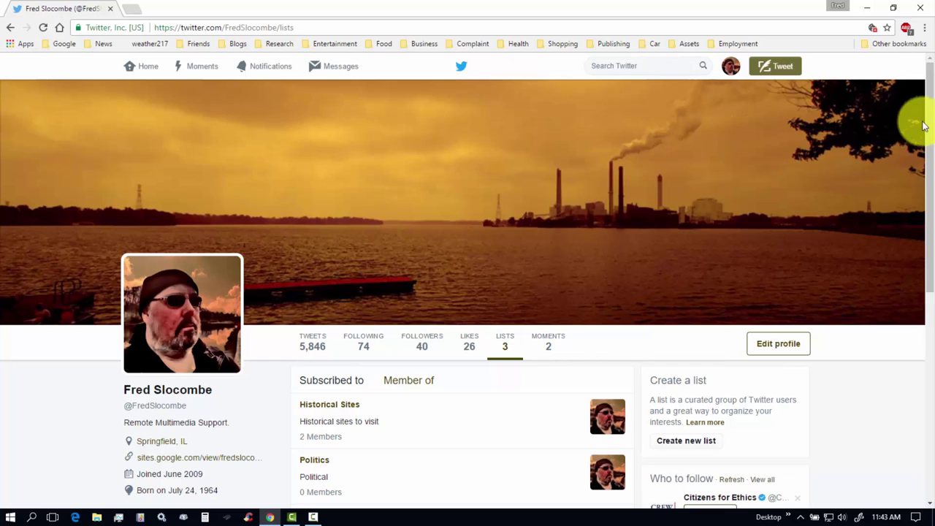
drag(926, 157, 932, 244)
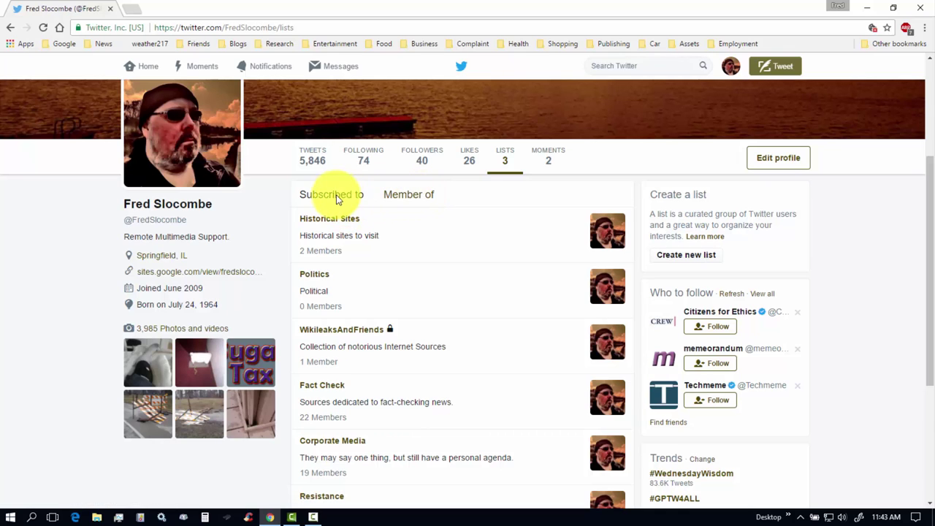
click(415, 196)
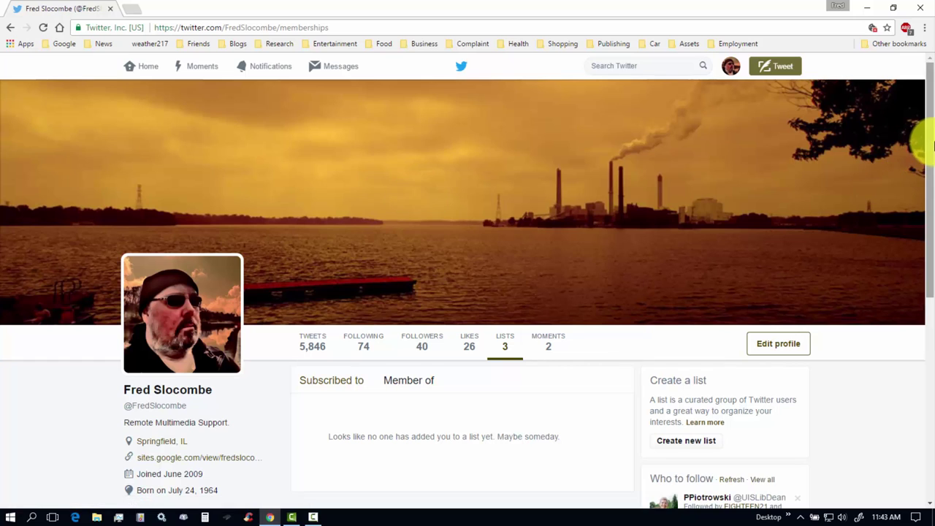
drag(931, 142, 933, 256)
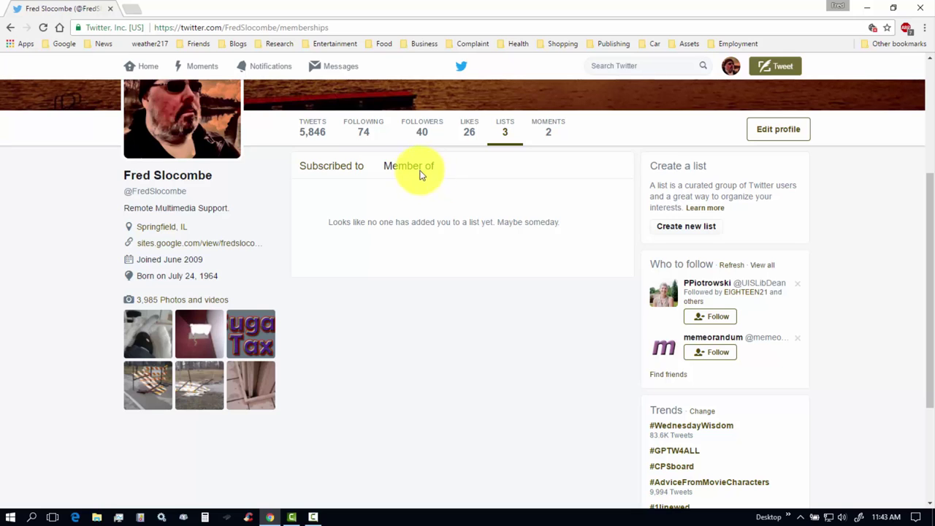
click(332, 168)
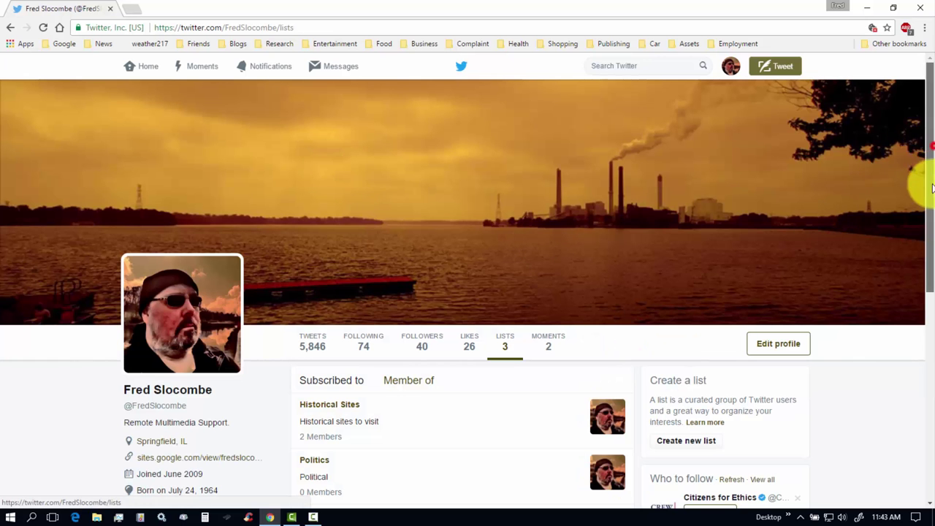
scroll(923, 215, down, 3)
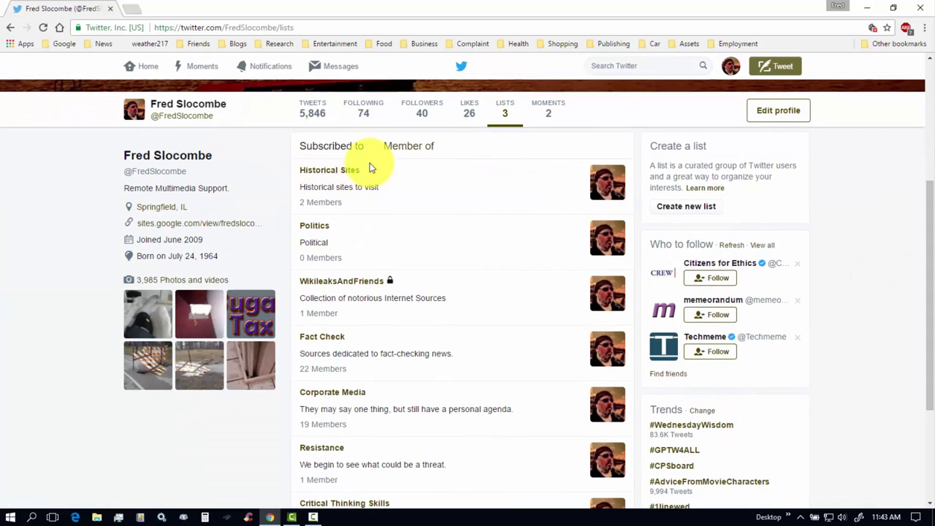
Search 'malcolm x' and browse the Malcolm X Foundation profile.
scroll(931, 214, up, 3)
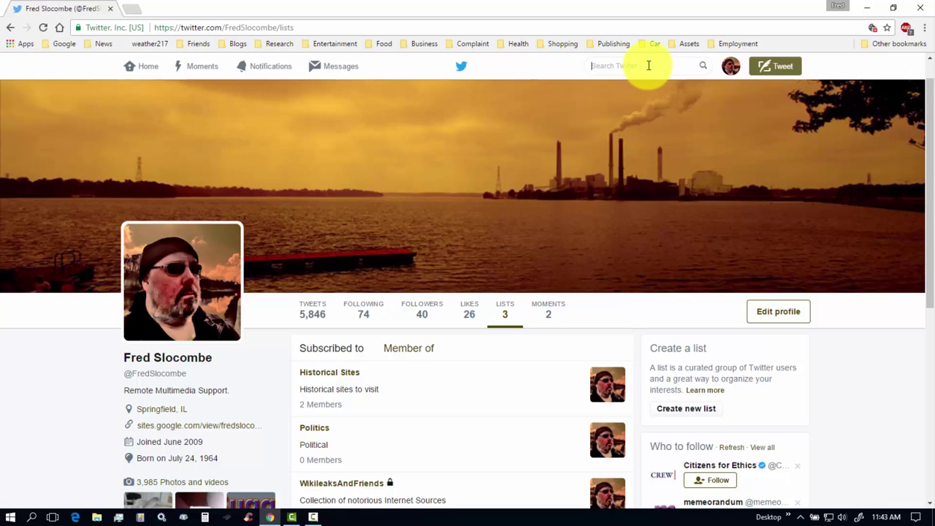
text(malcolm x)
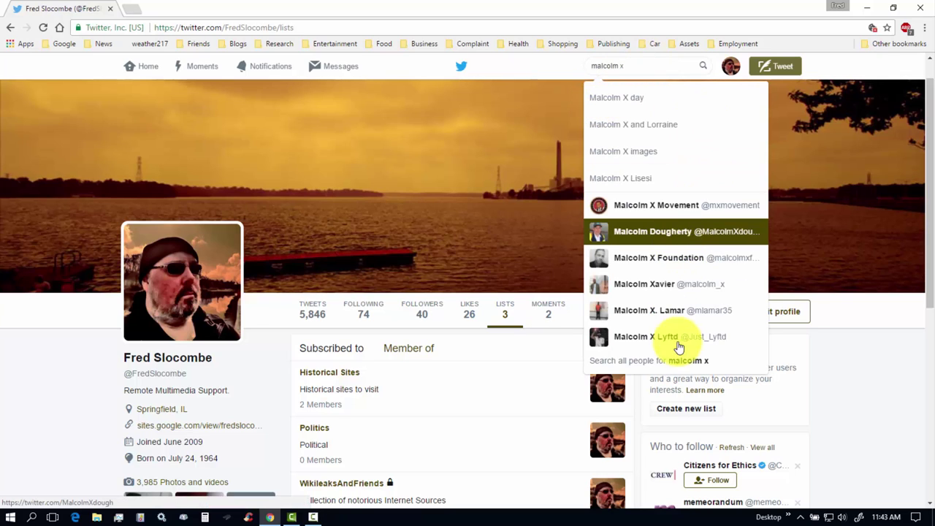
click(656, 261)
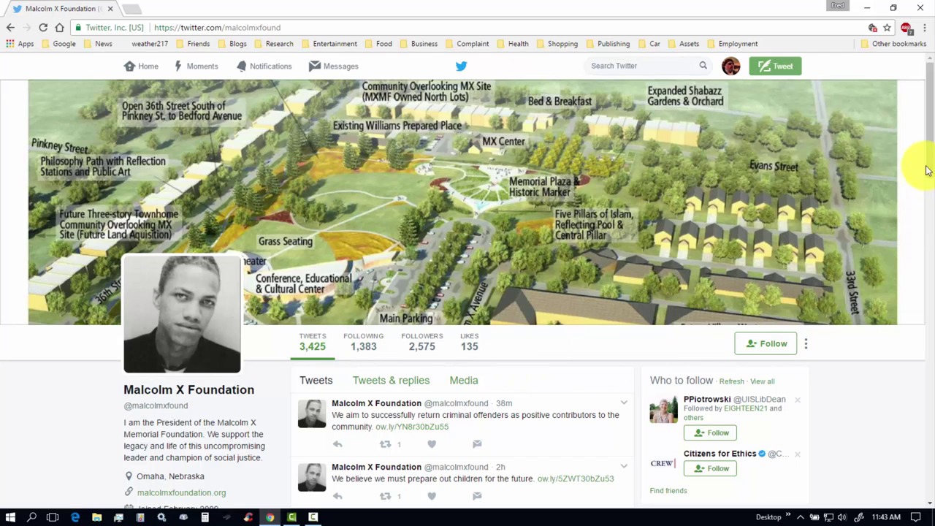
drag(930, 168, 933, 247)
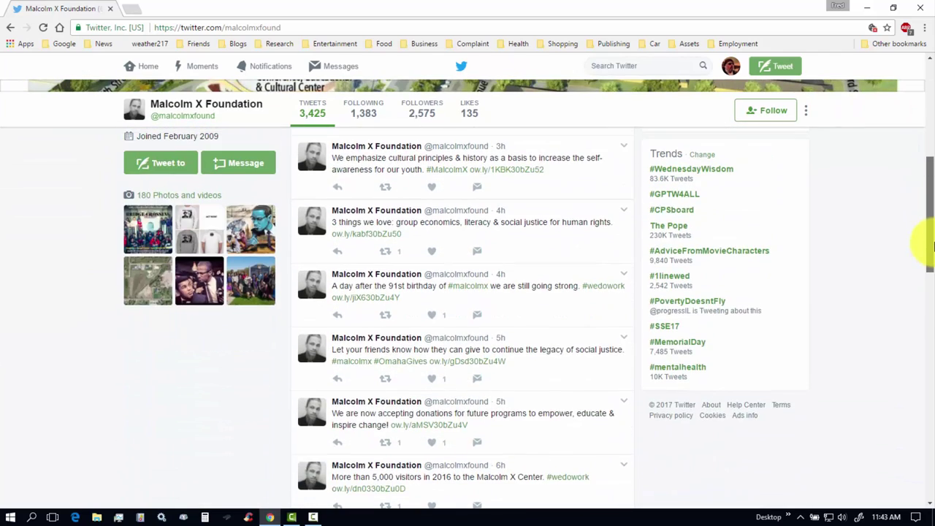
drag(934, 247, 933, 149)
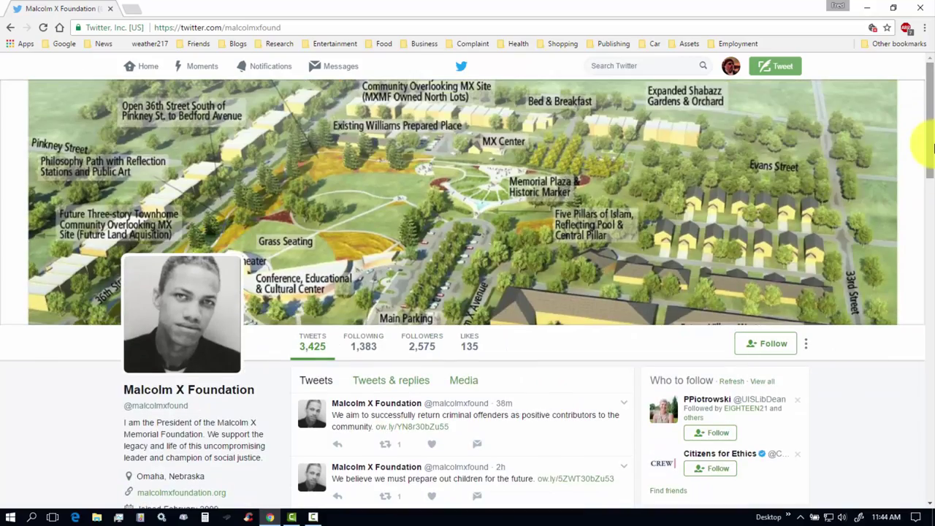
Search 'spfld' and open the SPFLDnet profile.
click(664, 64)
text(spfld)
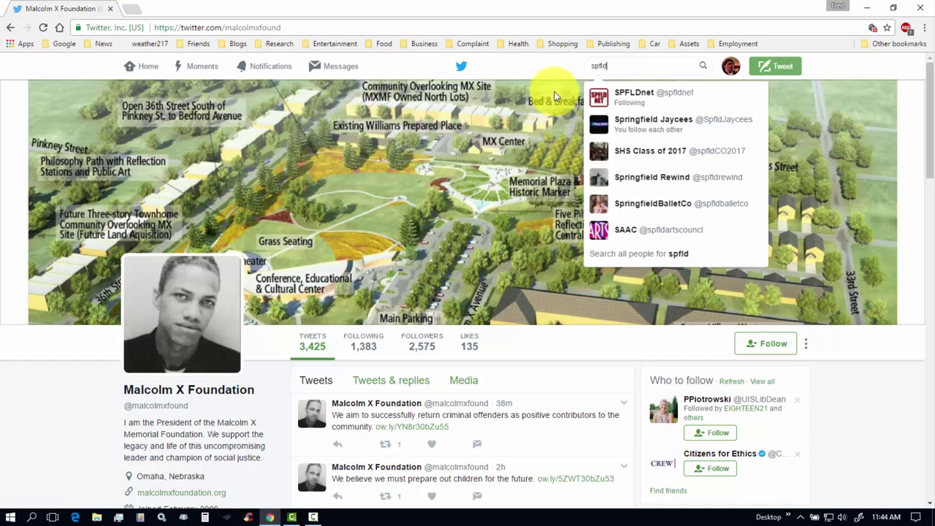
click(621, 95)
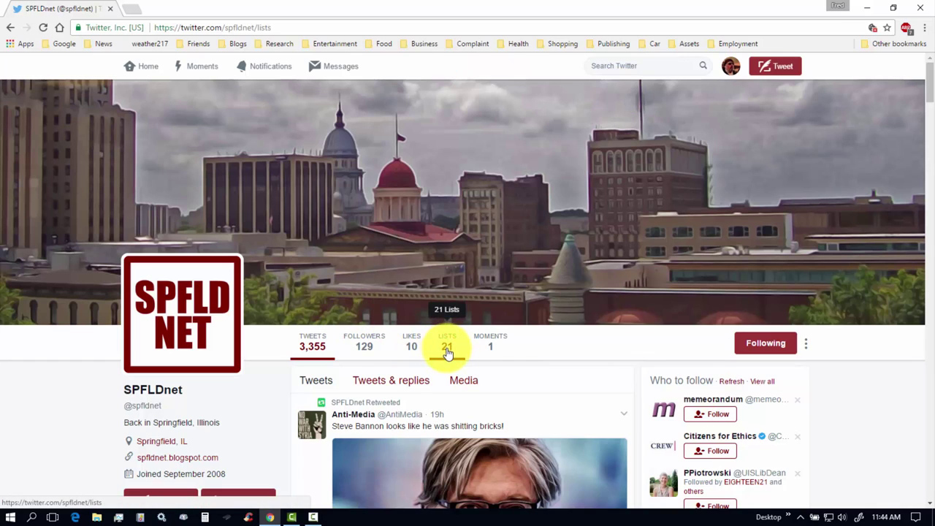
Browse SPFLDnet's Member of lists, such as WeStandTogether, Springfield-il and Greater Springpatch.
scroll(921, 192, down, 4)
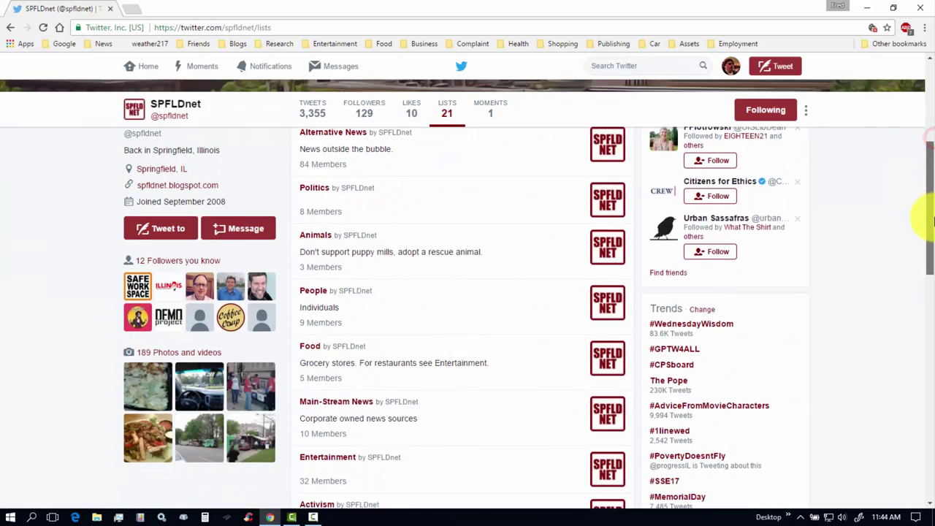
drag(933, 217, 923, 194)
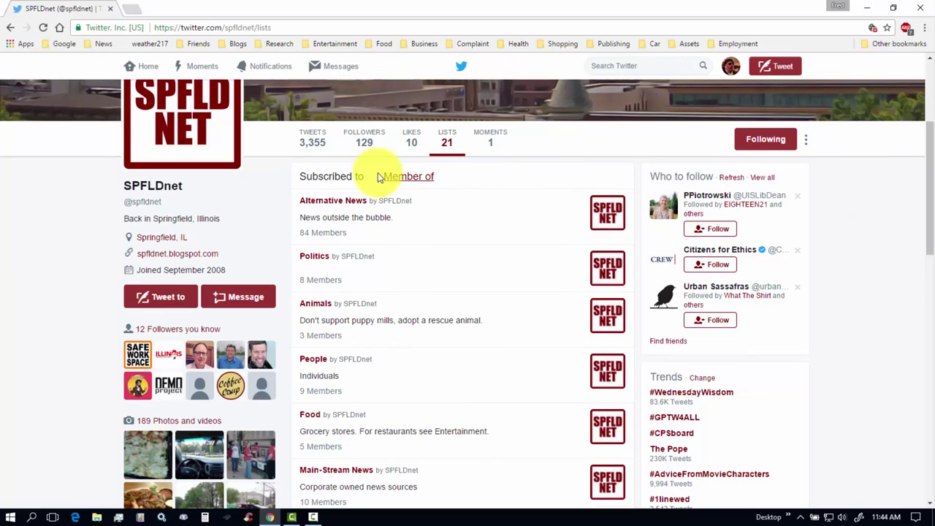
click(410, 179)
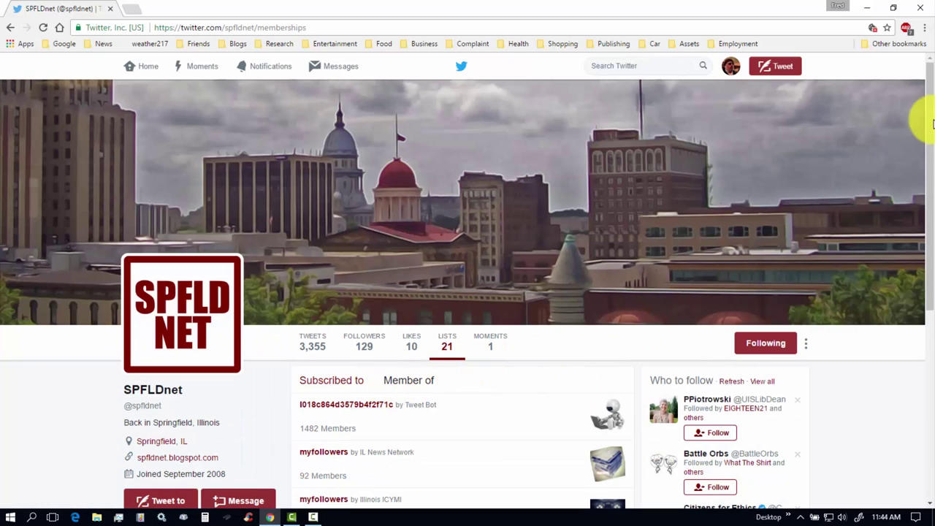
drag(930, 137, 933, 251)
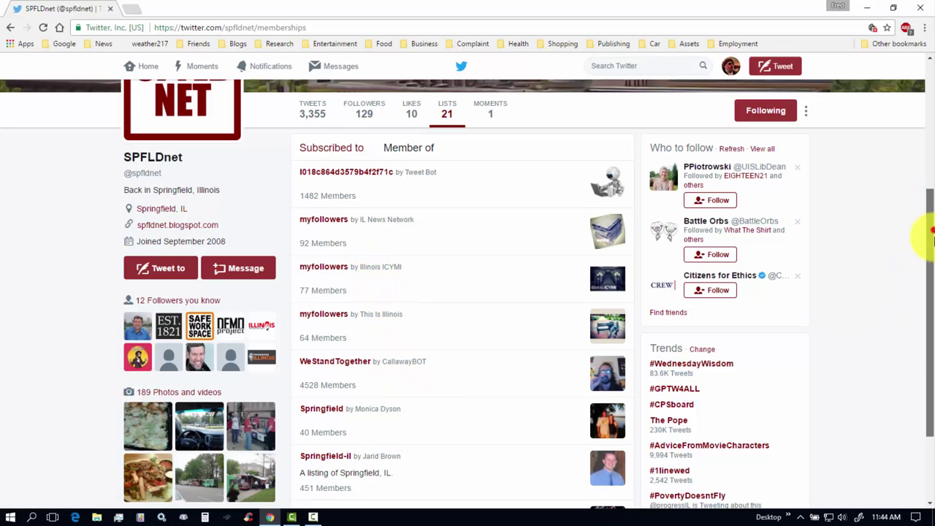
scroll(925, 244, down, 2)
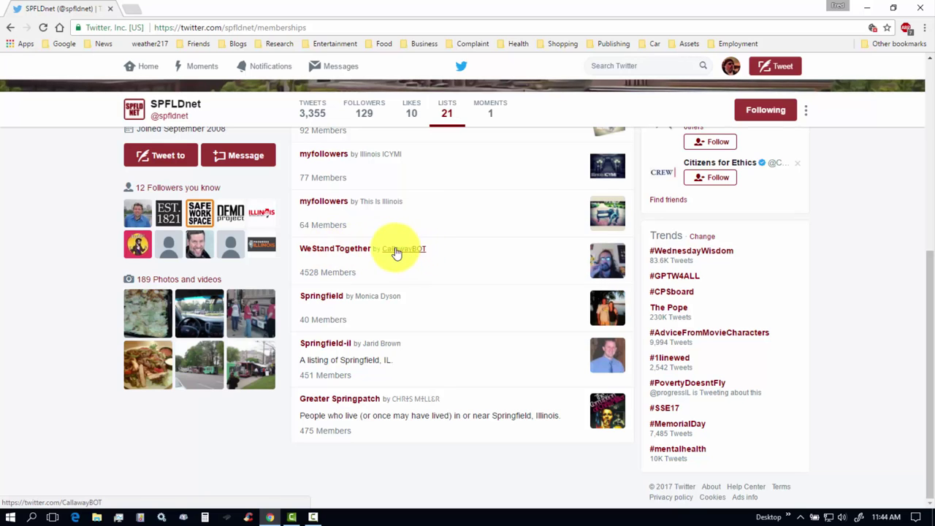
drag(932, 274, 922, 104)
Open your Current Project moment from your Moments page.
click(731, 68)
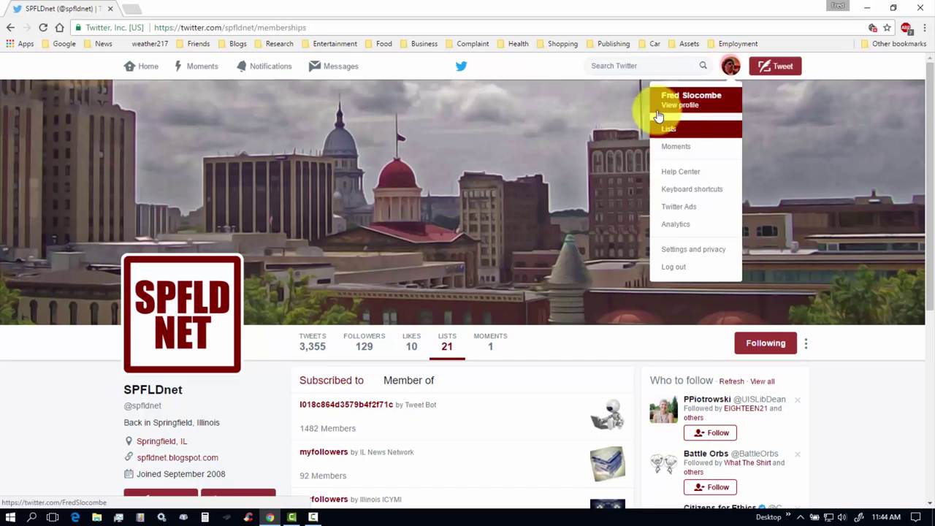
click(670, 131)
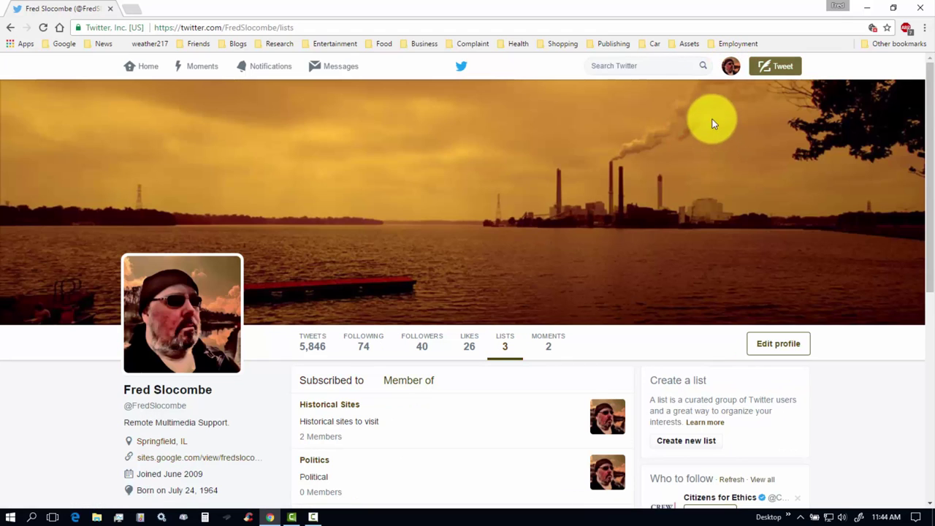
click(730, 67)
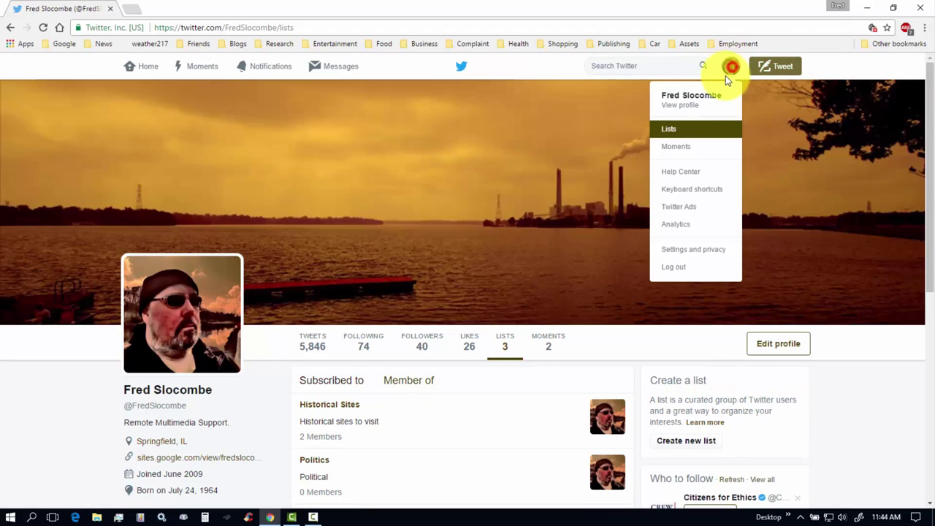
click(679, 147)
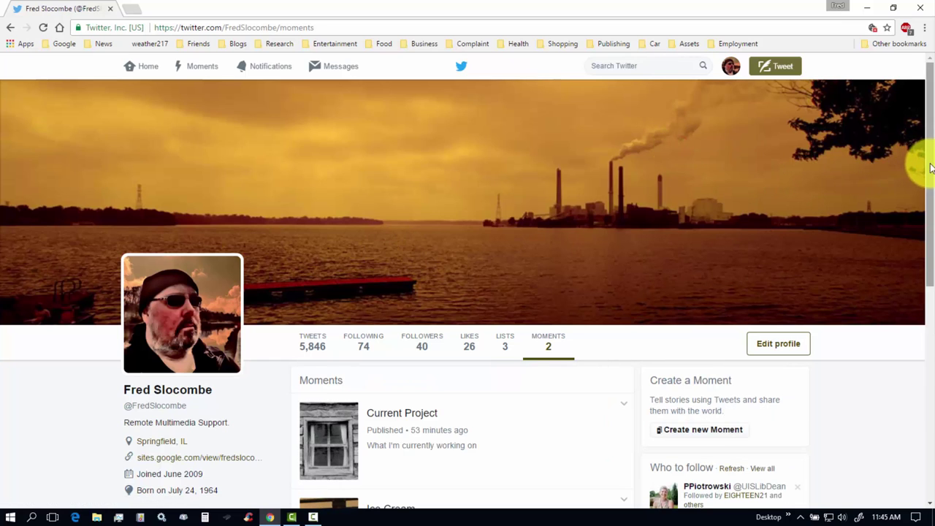
drag(928, 163, 932, 269)
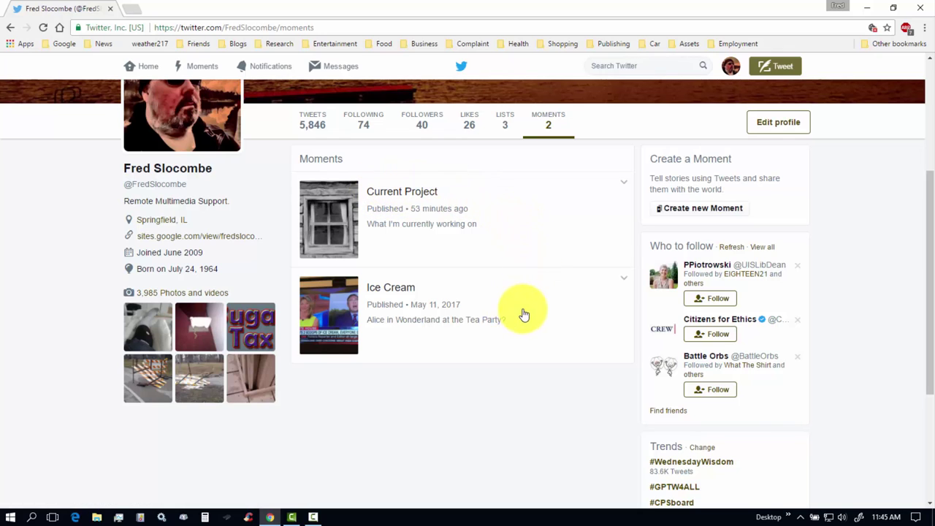
click(399, 193)
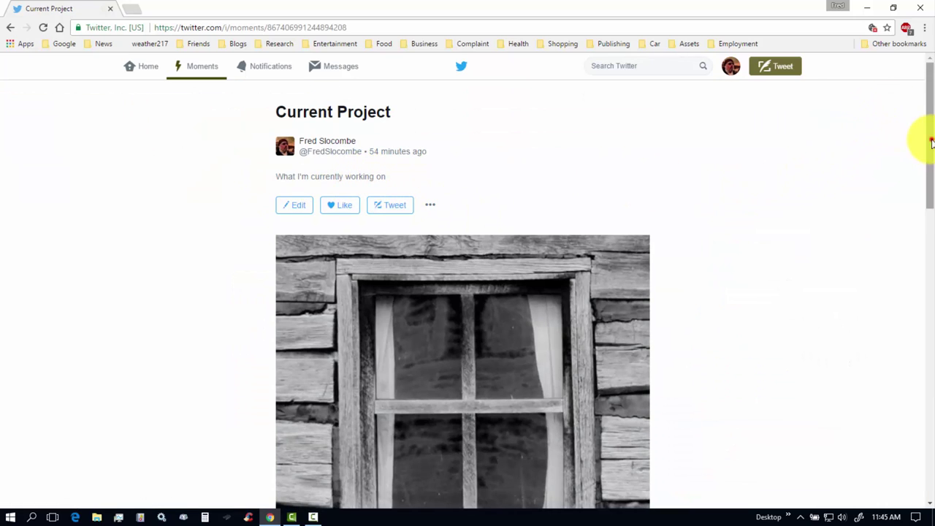
drag(929, 136, 922, 313)
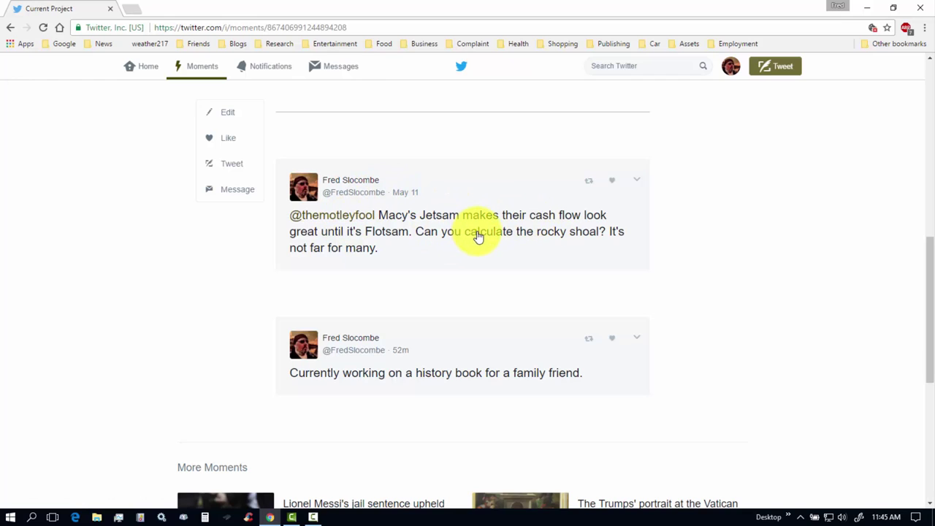
click(639, 183)
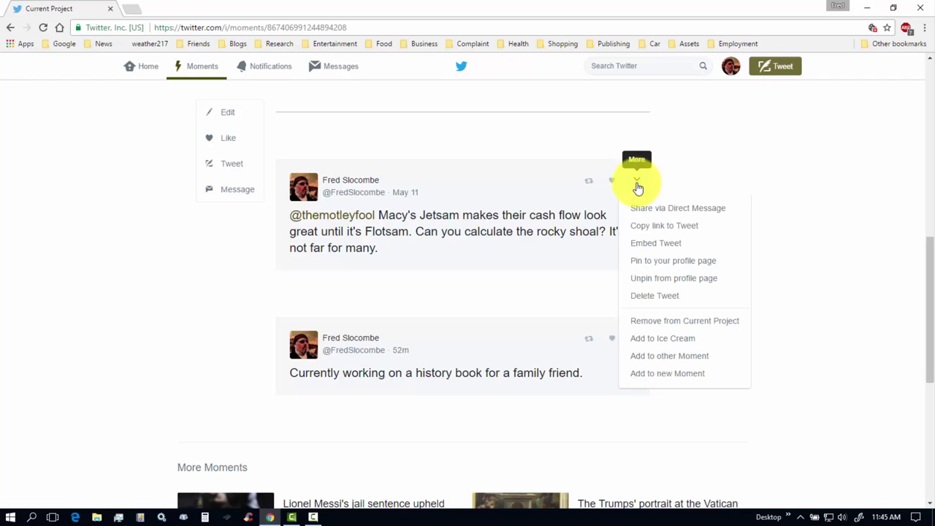
click(679, 321)
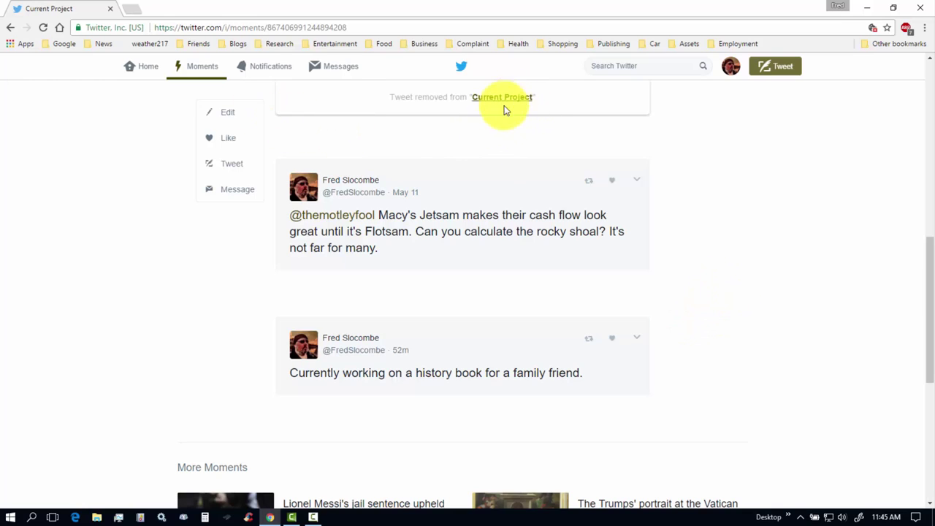
click(44, 28)
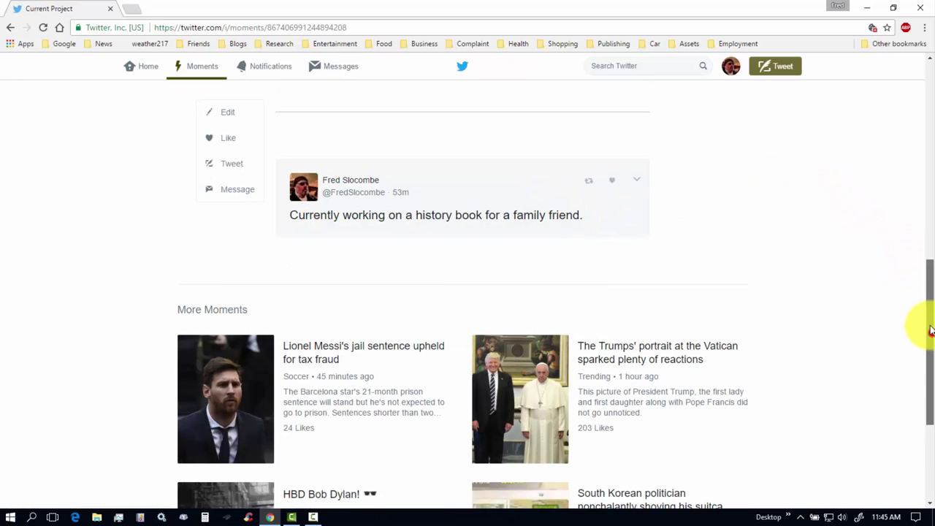
drag(931, 325, 929, 119)
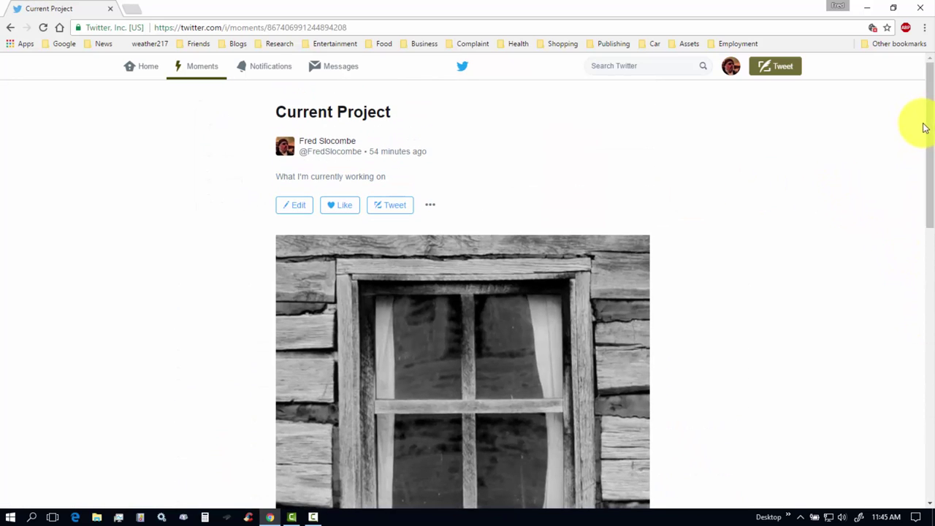
Open and browse the 'Lionel Messi's jail sentence upheld for tax fraud' moment from Moments news.
click(931, 123)
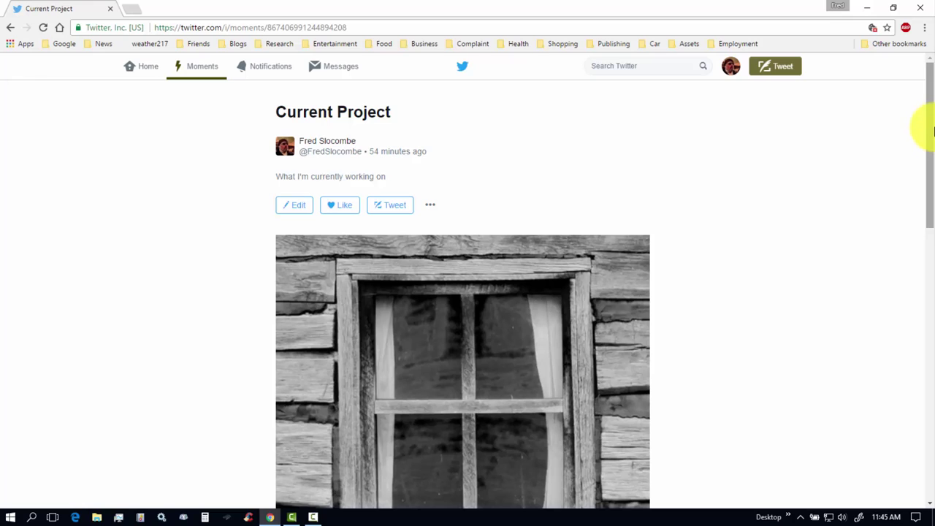
click(199, 70)
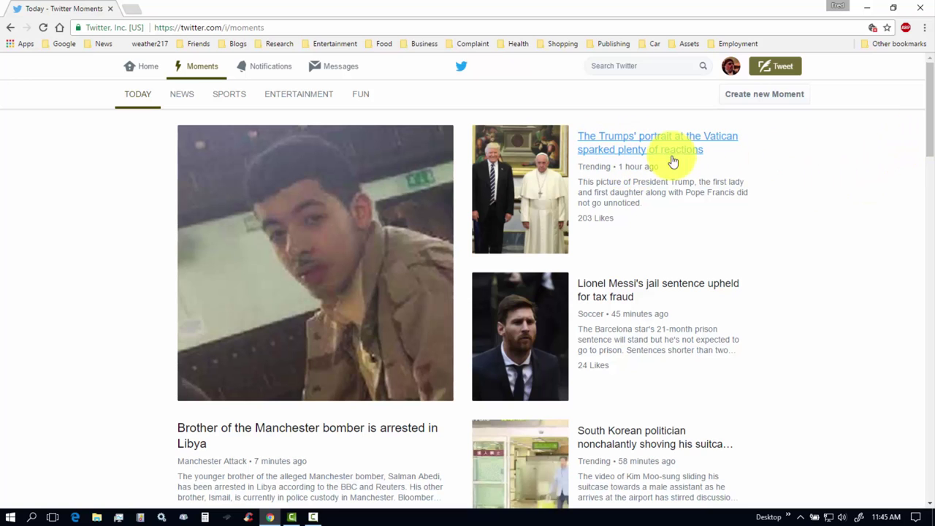
mouse_move(930, 127)
mouse_down()
mouse_move(932, 212)
mouse_move(929, 139)
mouse_up()
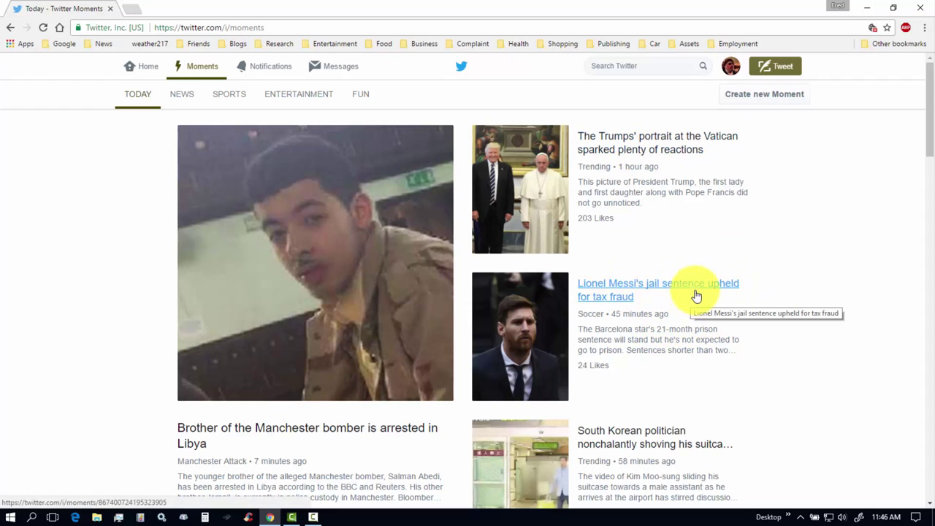
click(661, 290)
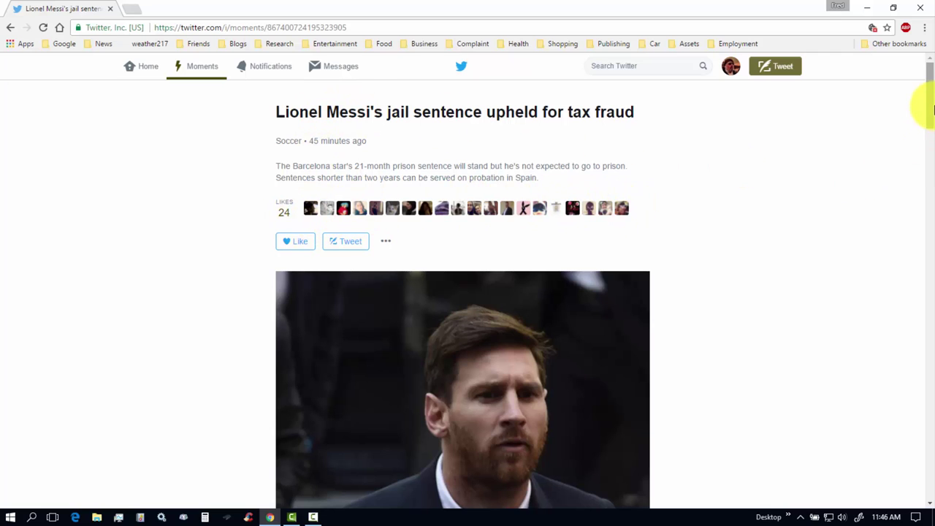
drag(922, 109, 910, 94)
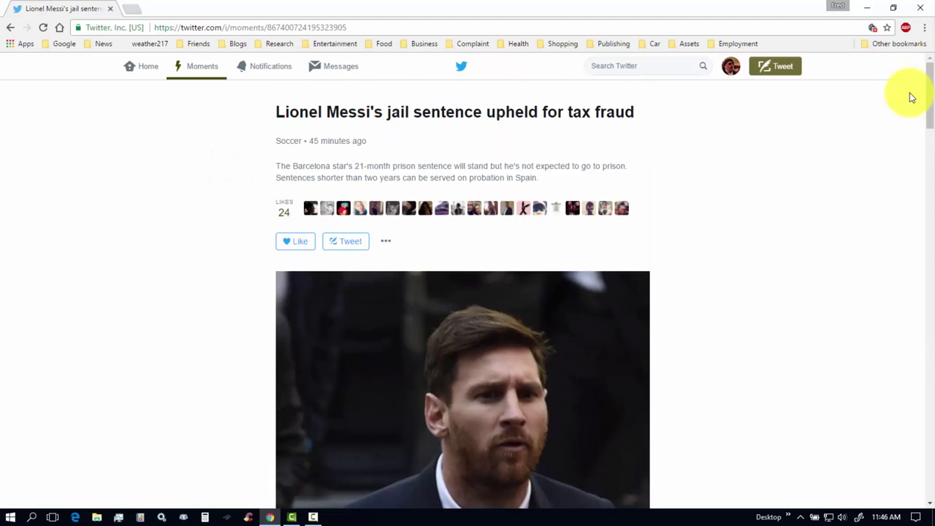
Create a new Moment titled 'Twitter Training Exercise' with the description 'What I teach'.
click(199, 70)
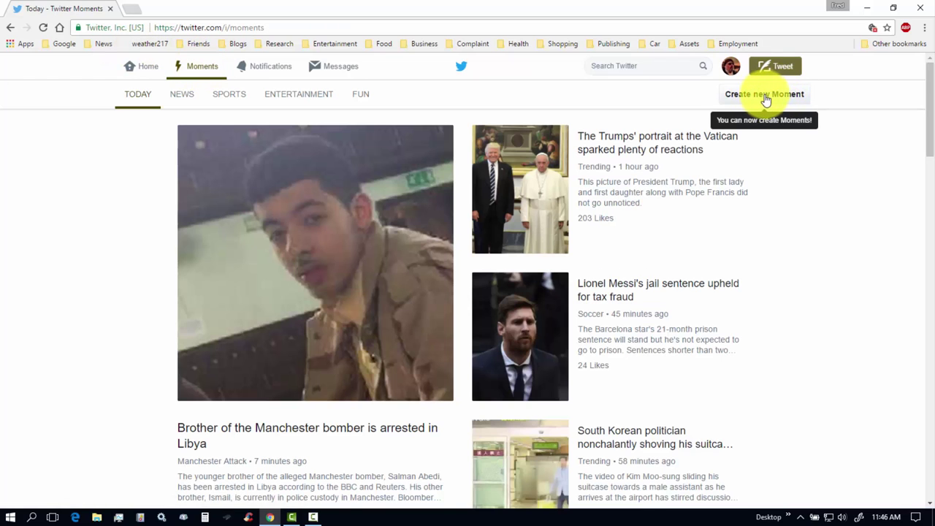
click(764, 95)
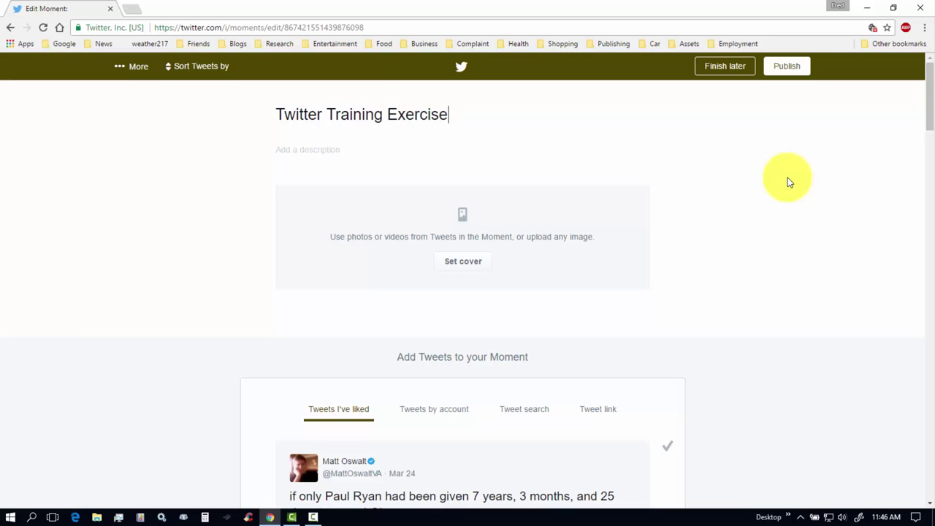
click(306, 150)
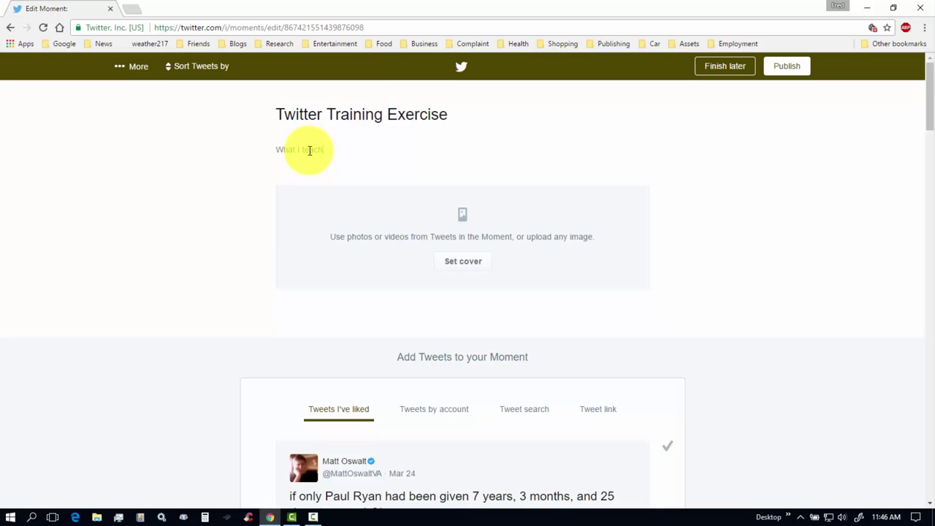
Set YouTubeProblem.PNG as the Moment's cover, shifting the crop area right.
click(466, 263)
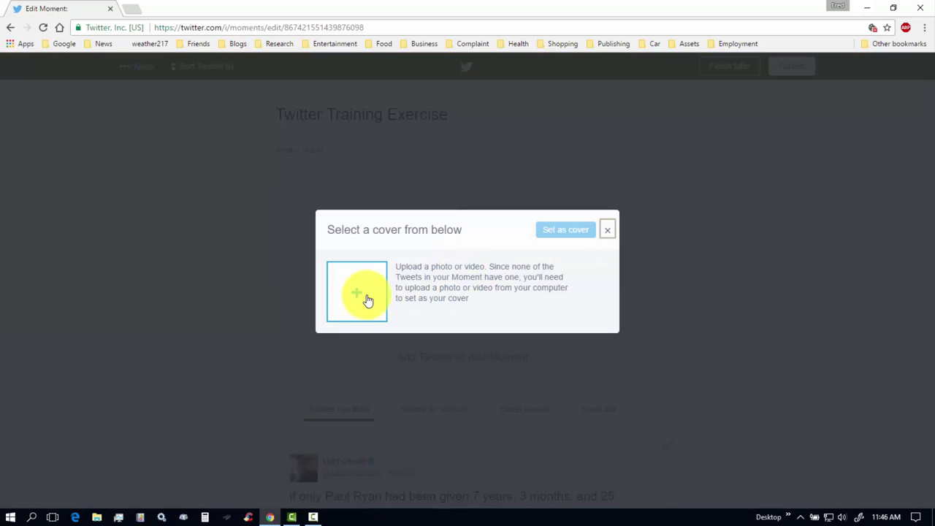
click(357, 294)
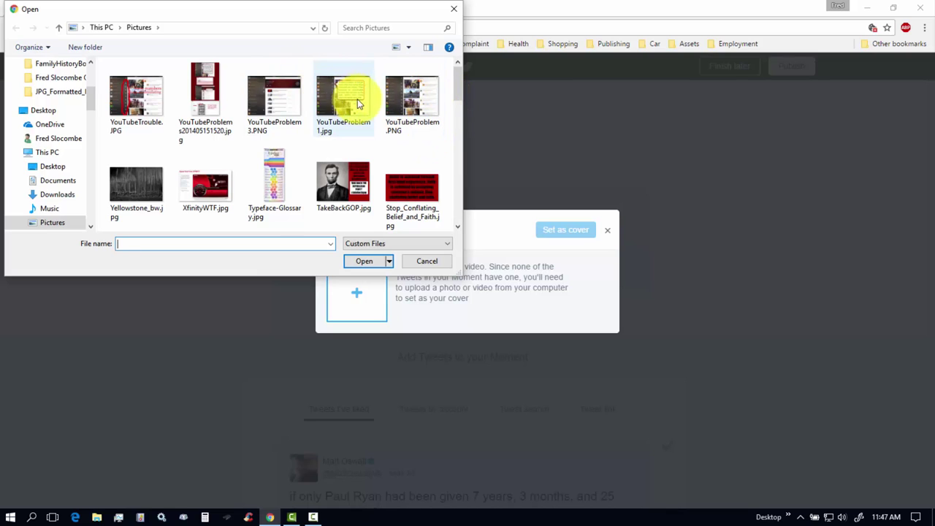
click(410, 108)
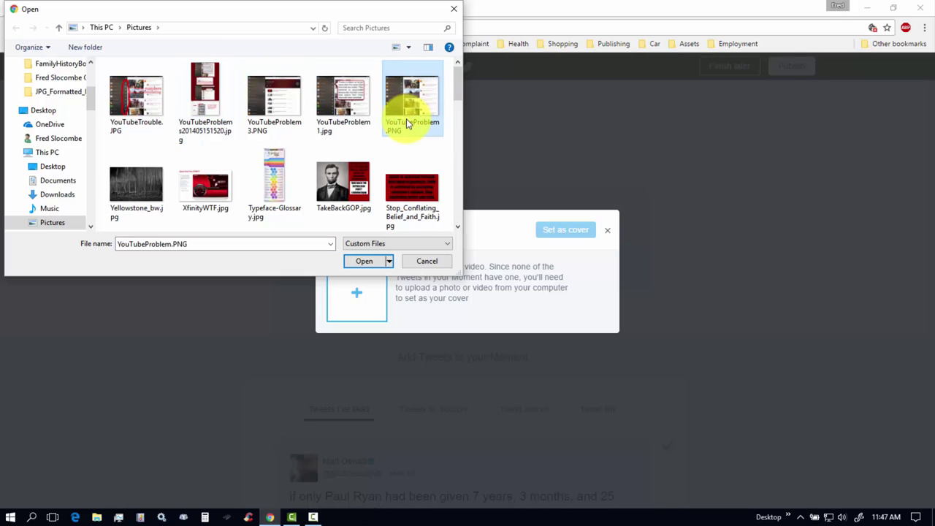
click(366, 261)
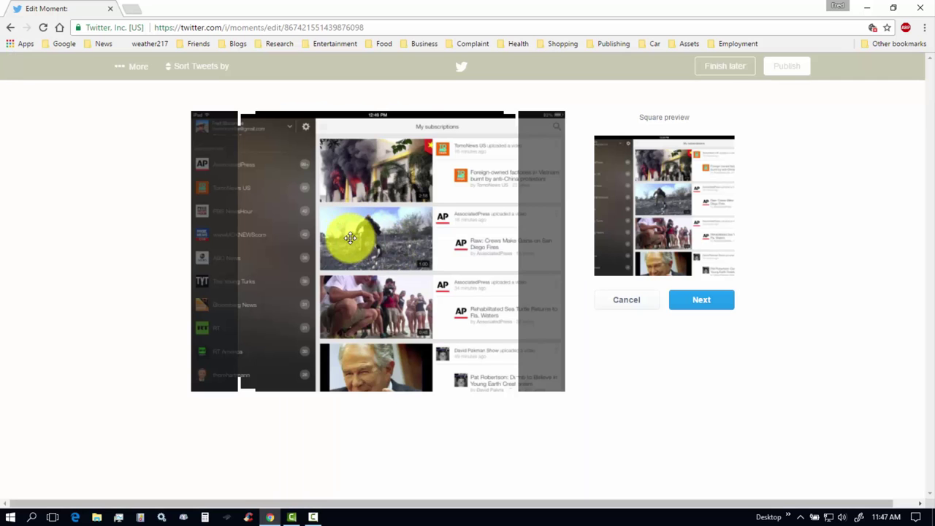
drag(340, 234, 386, 275)
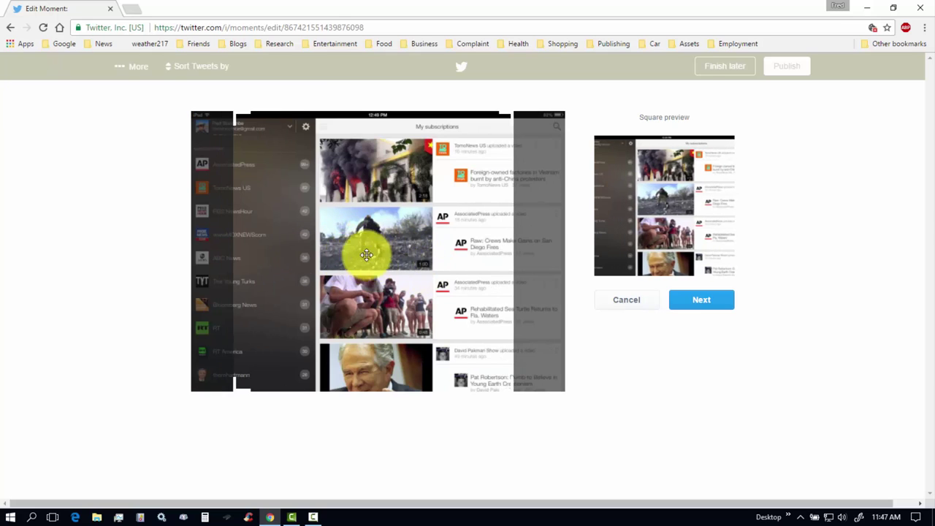
click(632, 302)
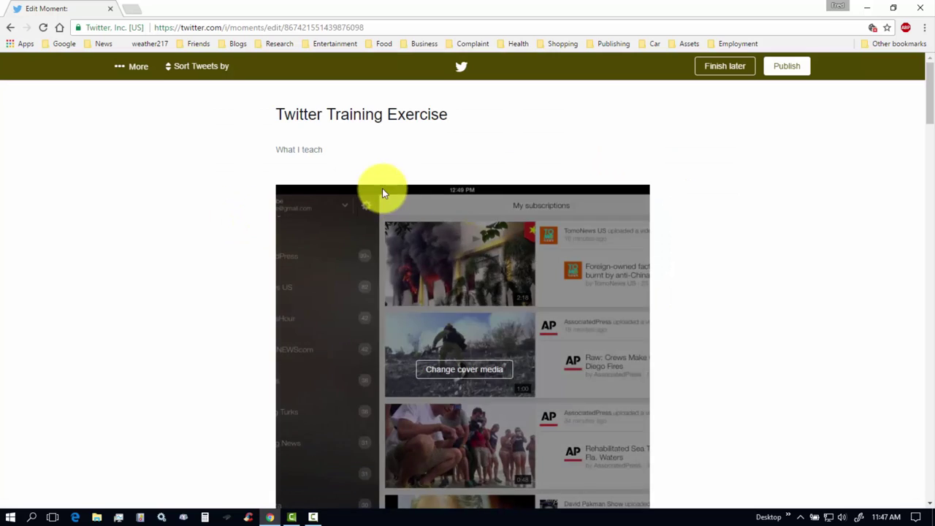
Replace the cover with Eyeblaster_v001.jpg and save its square and mobile crops.
click(466, 371)
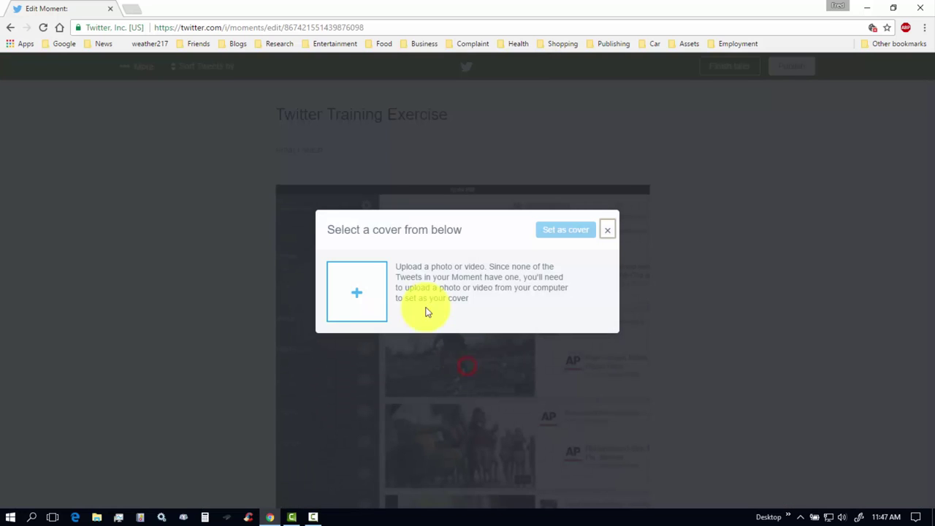
click(357, 296)
drag(456, 78, 453, 119)
click(205, 155)
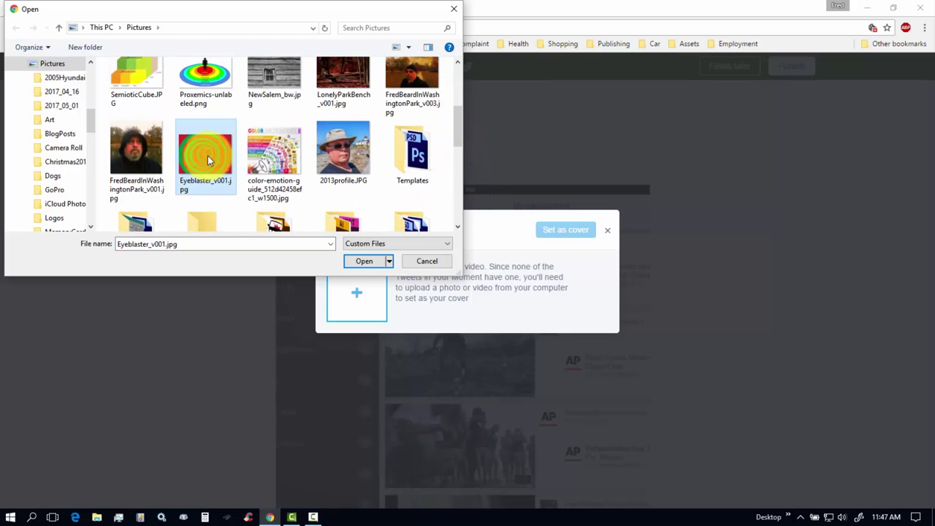
click(365, 263)
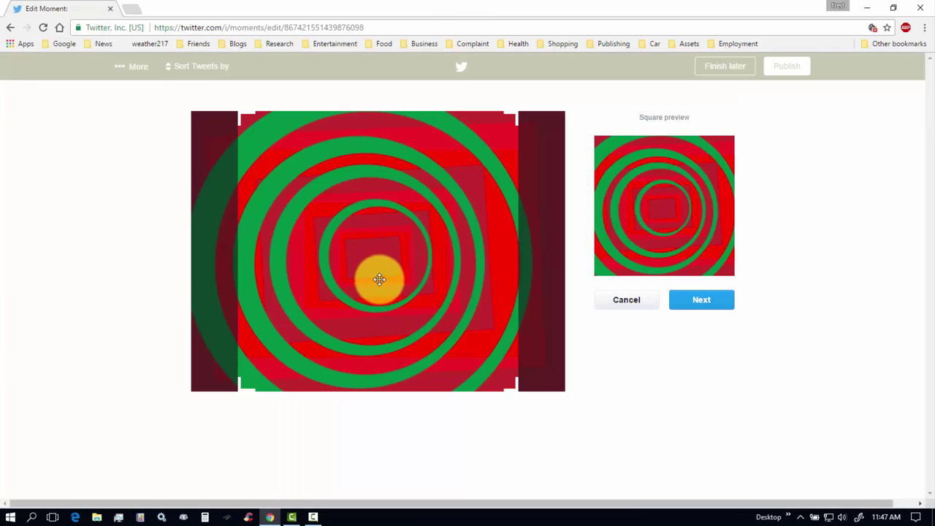
click(707, 302)
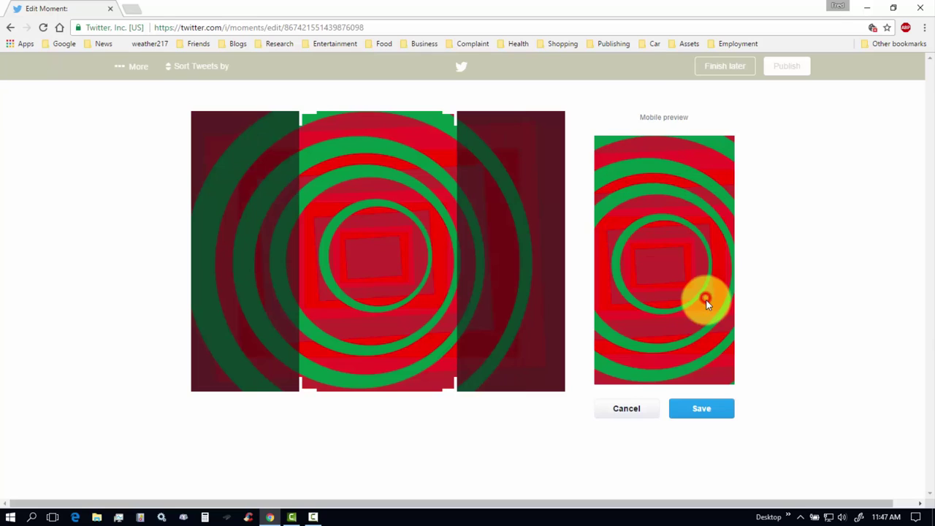
click(696, 408)
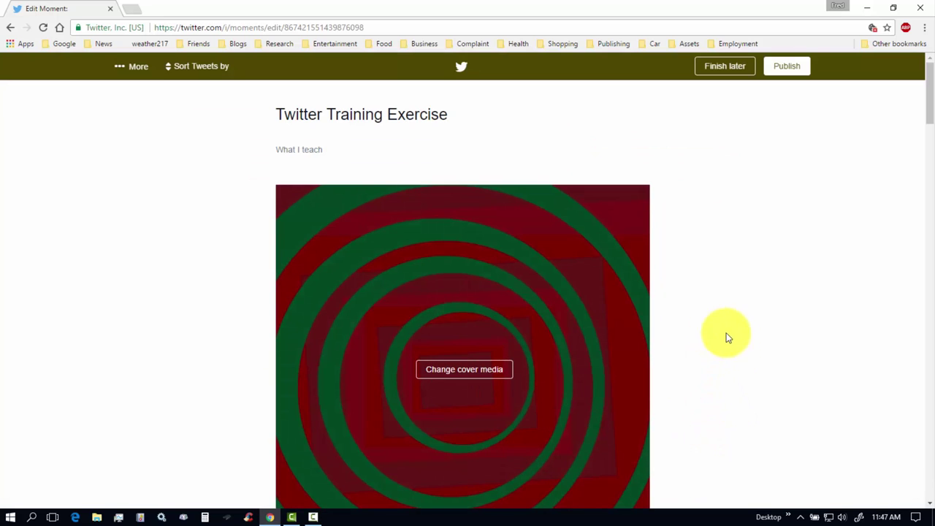
drag(928, 97, 928, 144)
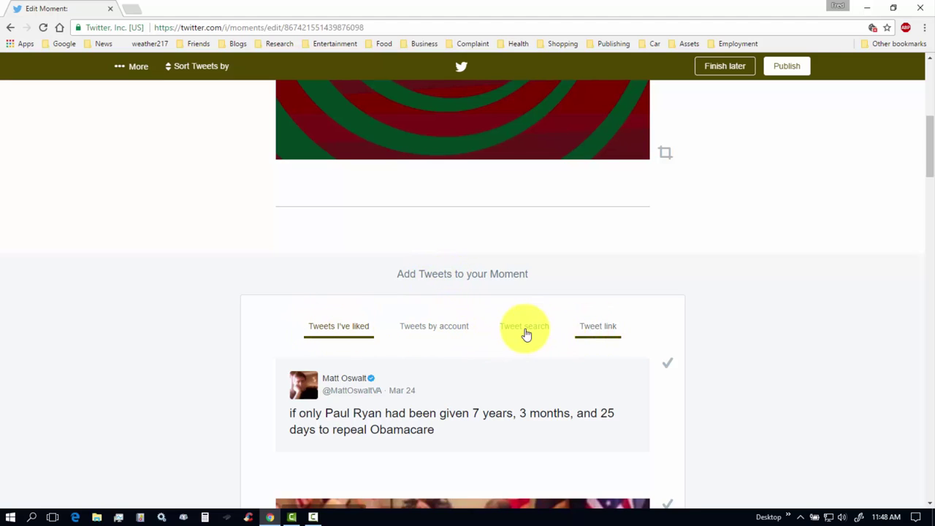
Search tweets for 'youtube tra', which returns no results.
click(525, 328)
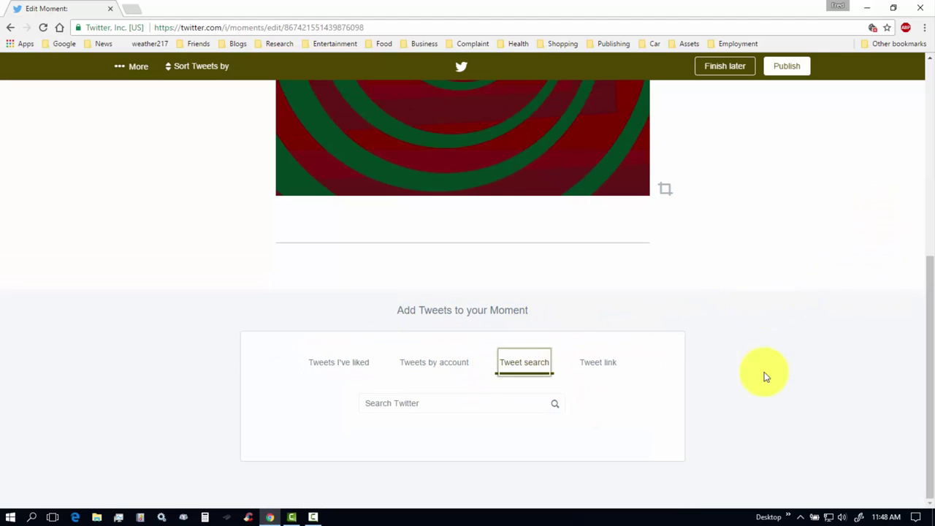
click(403, 404)
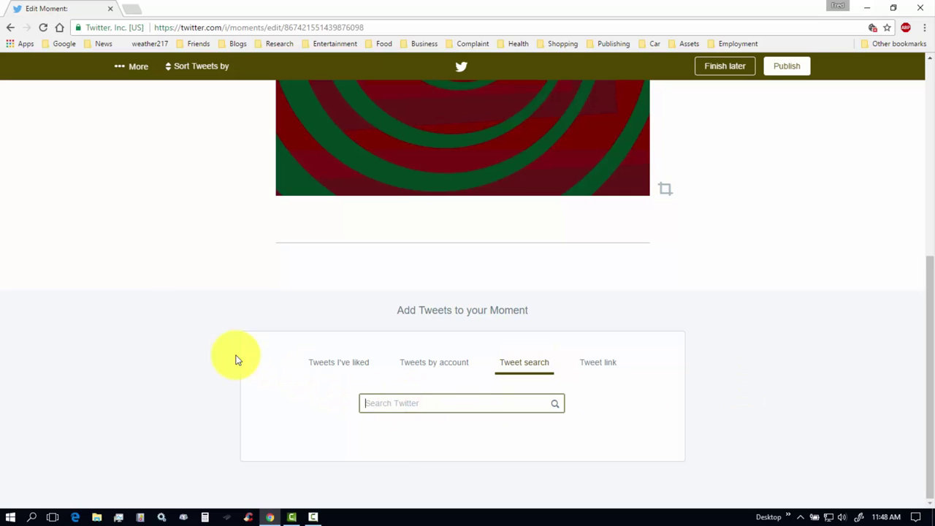
text(youtube training fredslocombe)
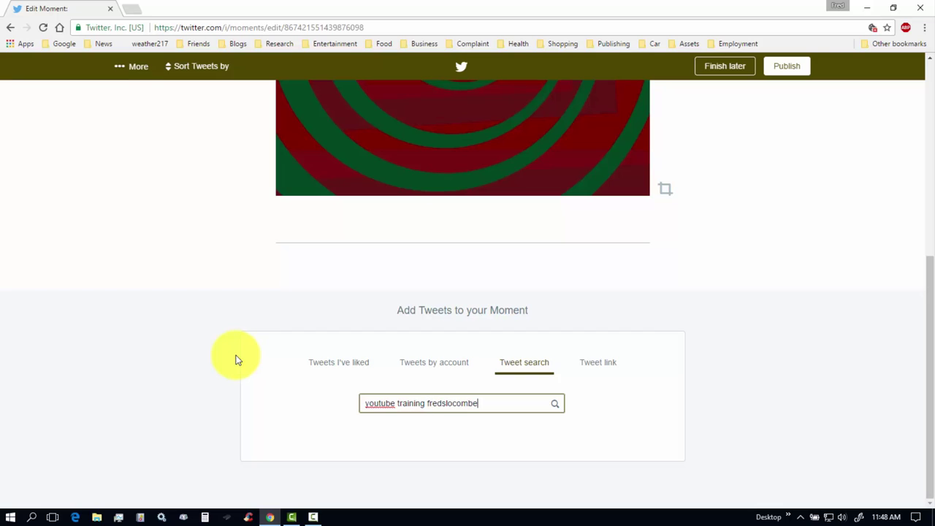
click(556, 407)
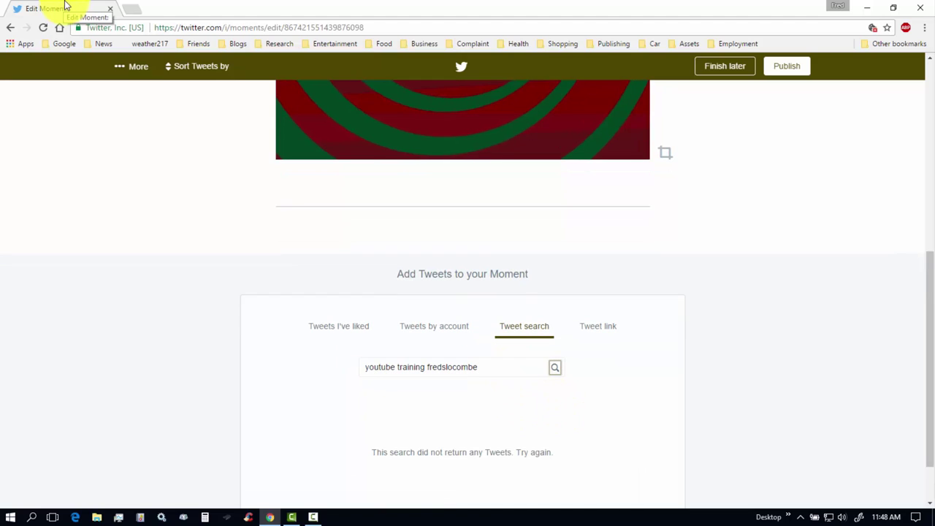
Add the 'Twitter training video in progress.' tweet from the Tweets by account list.
click(426, 329)
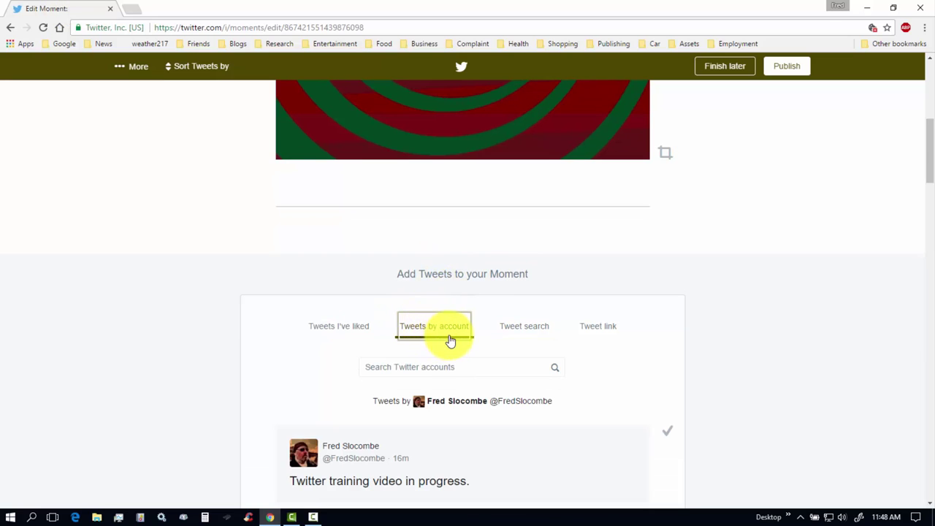
drag(931, 146, 931, 185)
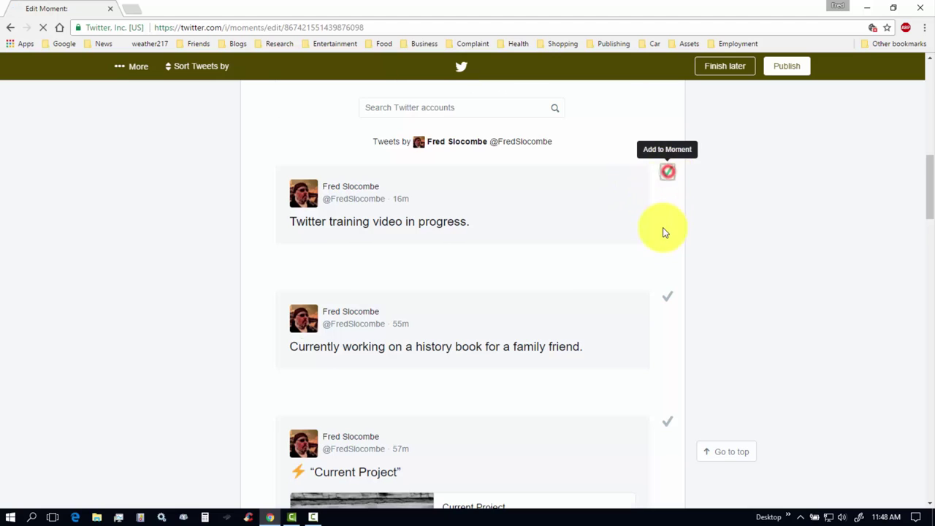
click(669, 178)
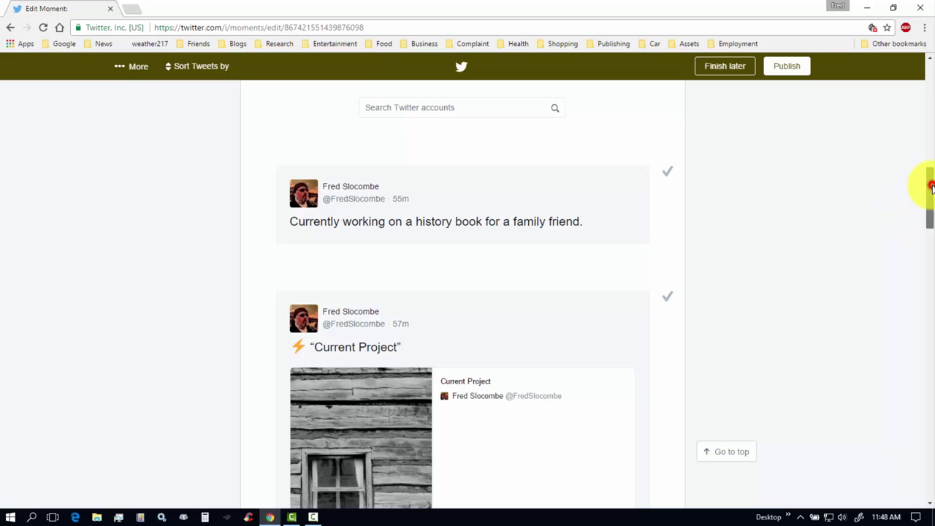
drag(932, 188, 913, 77)
Publish the Twitter Training Exercise moment and share it in a tweet.
click(786, 66)
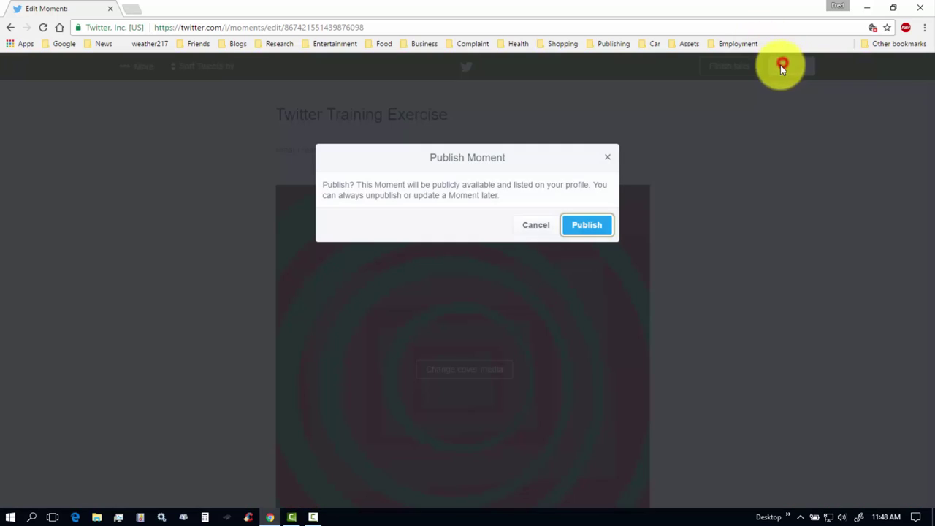
click(586, 227)
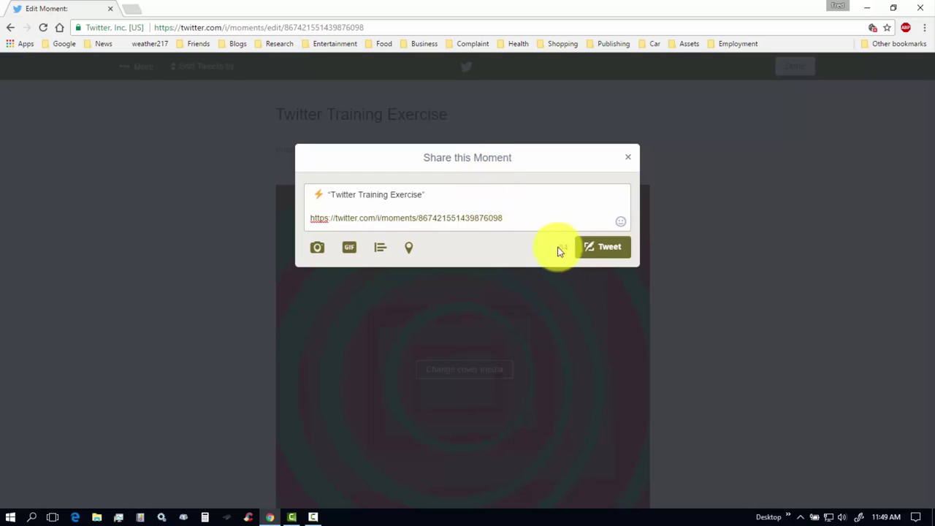
click(612, 252)
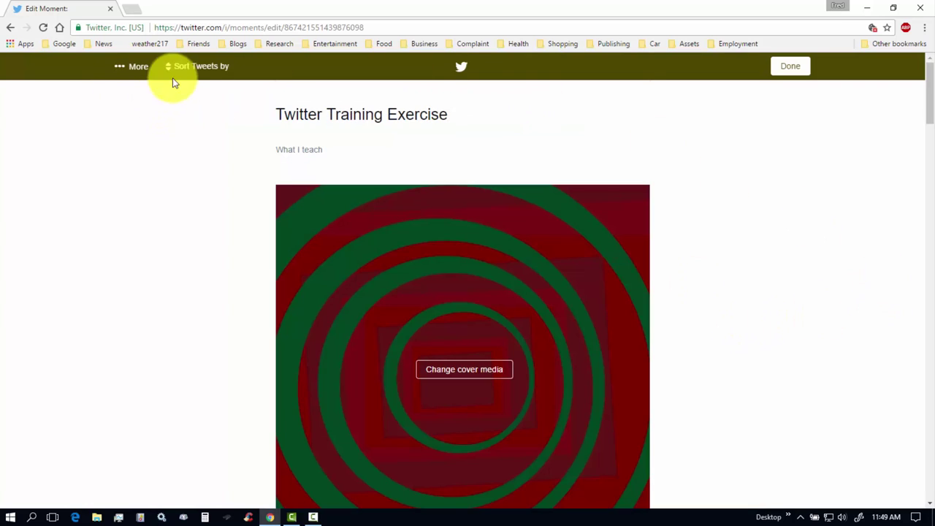
click(791, 68)
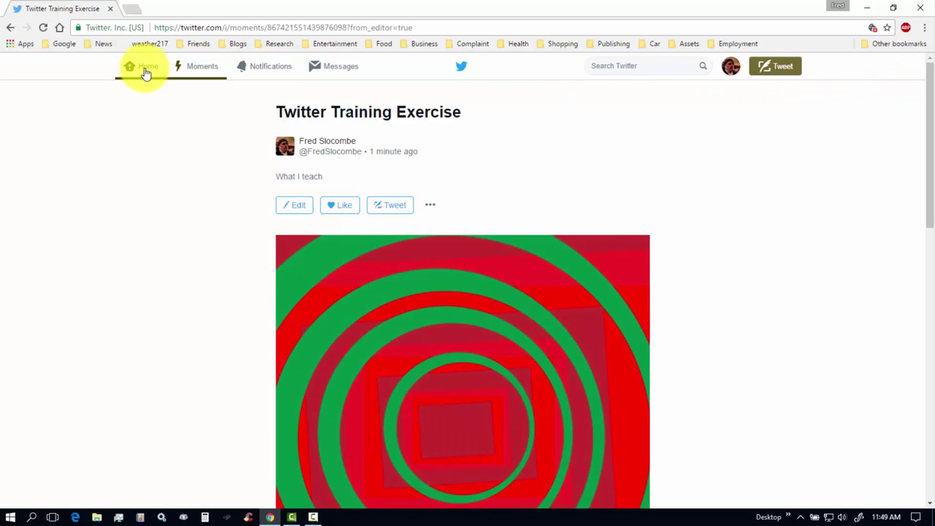
Check the profile's Moments page, now listing 3 moments, then return to the home timeline.
click(141, 72)
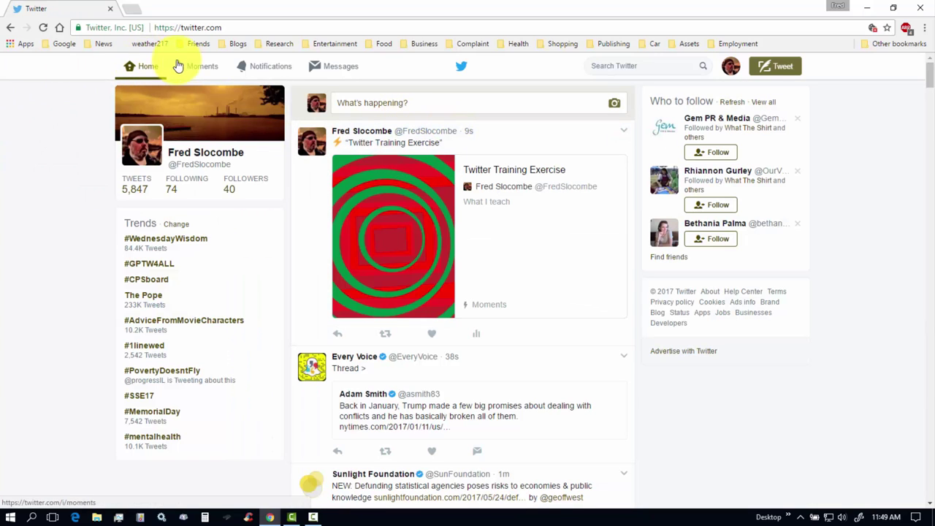
click(733, 71)
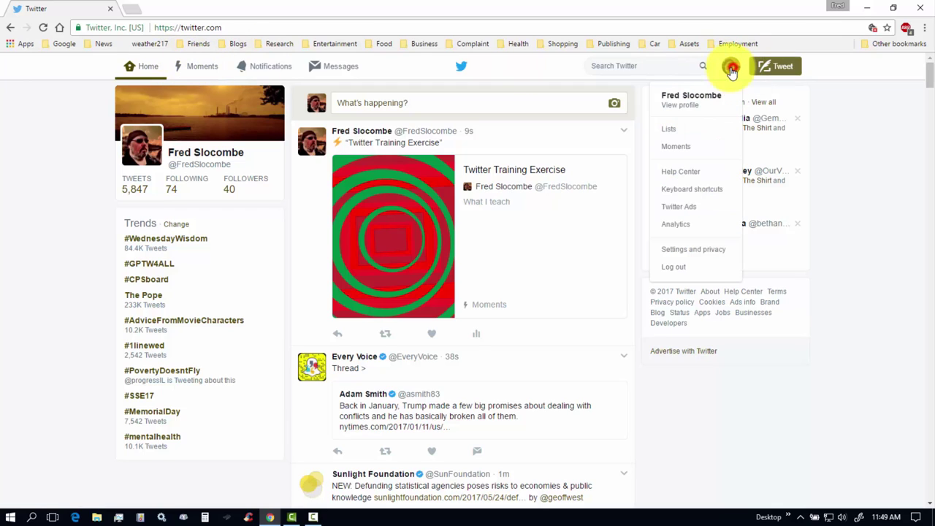
click(676, 146)
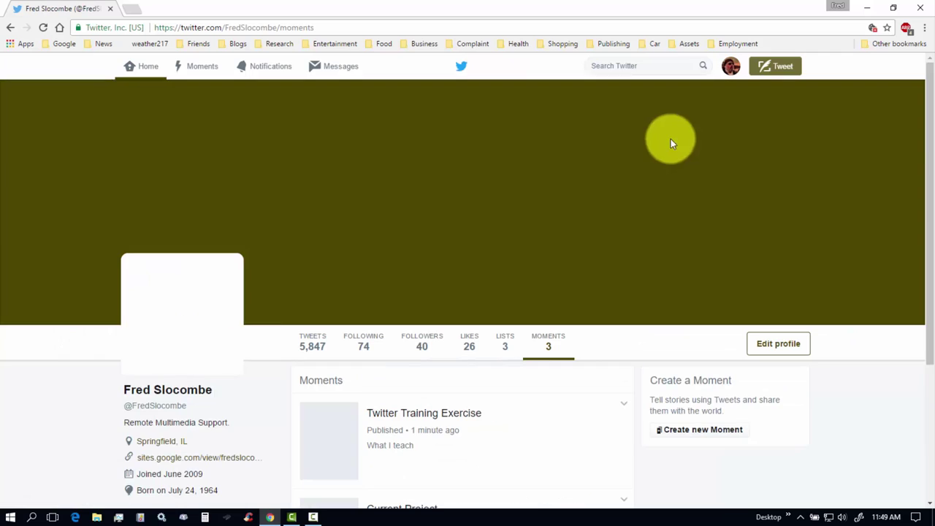
drag(932, 163, 927, 286)
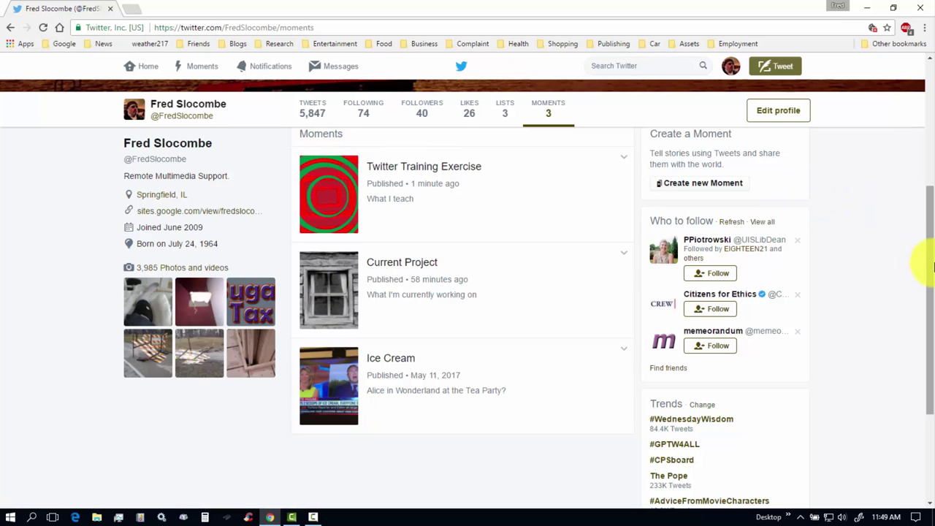
drag(923, 266, 928, 184)
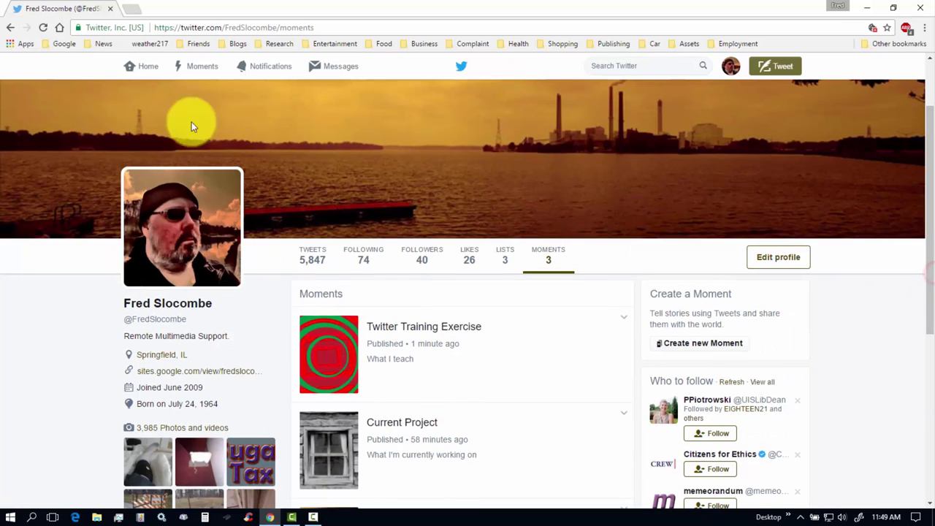
click(145, 70)
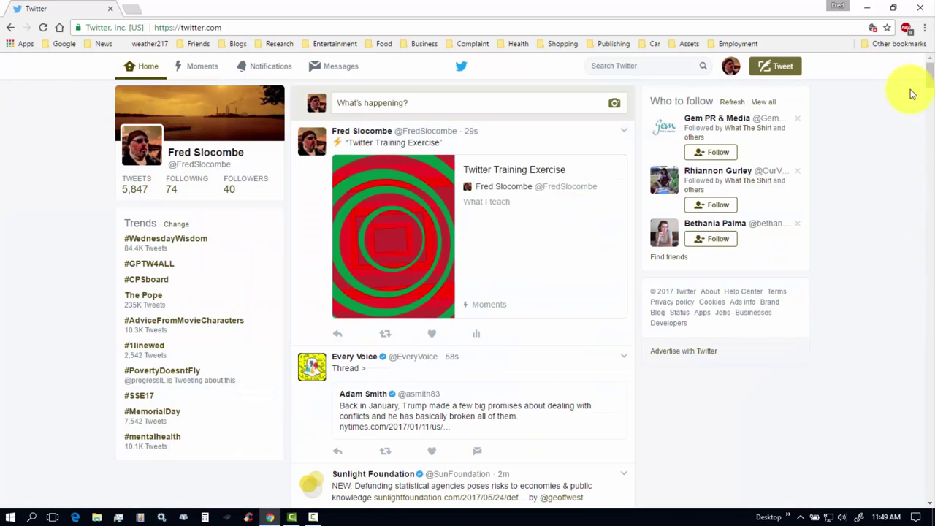
Add the Vatican photo tweet to the Twitter Training Exercise moment.
drag(931, 71, 932, 124)
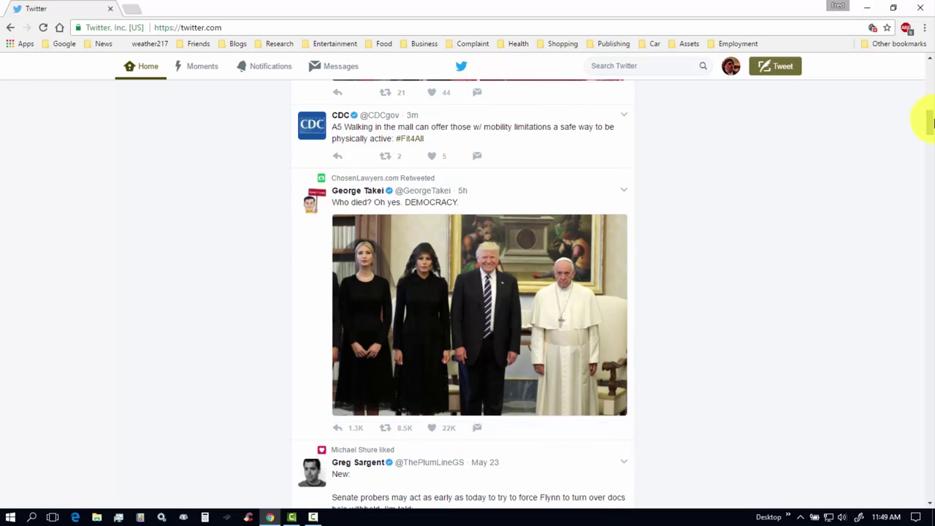
click(624, 194)
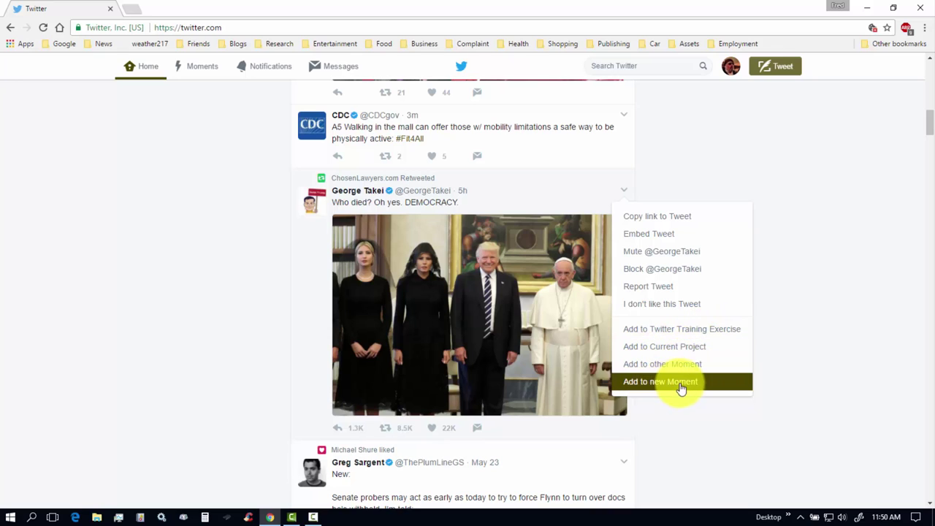
click(687, 334)
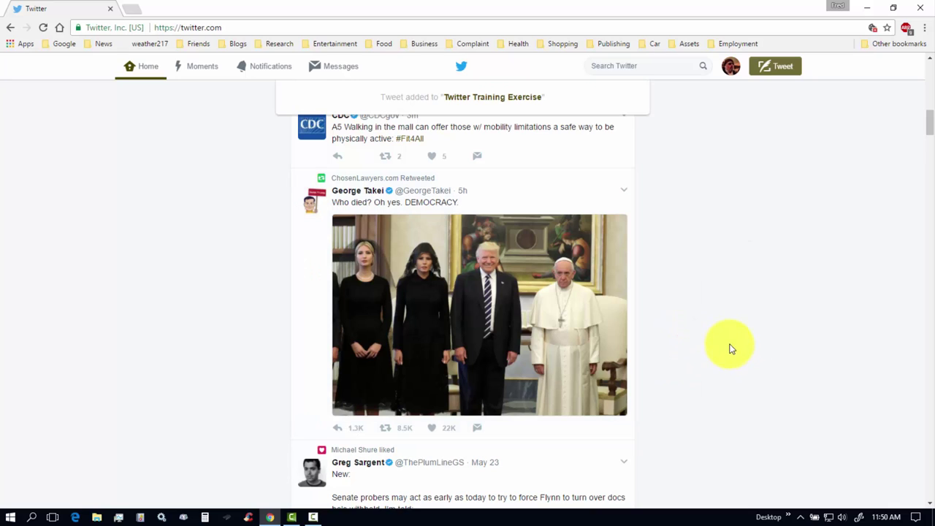
Browse your own Moments list from the account menu, then go back to the home timeline.
click(146, 69)
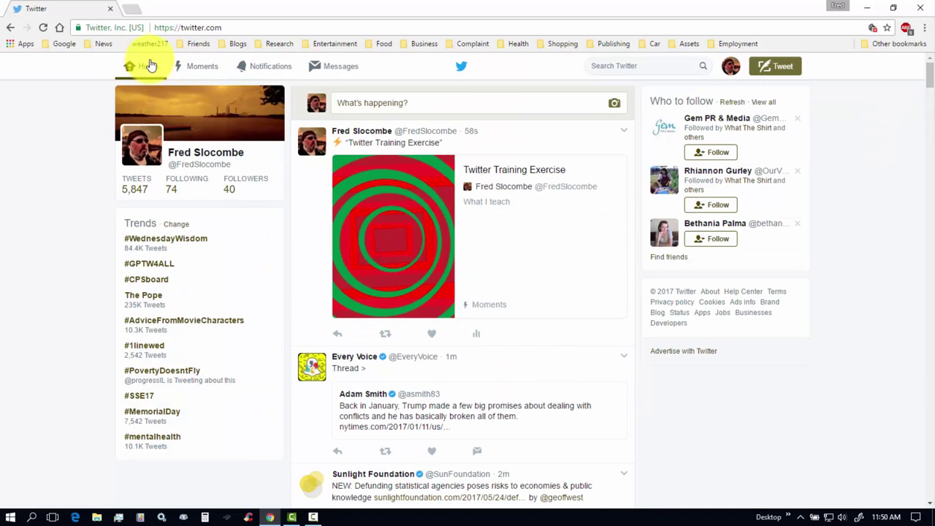
click(202, 68)
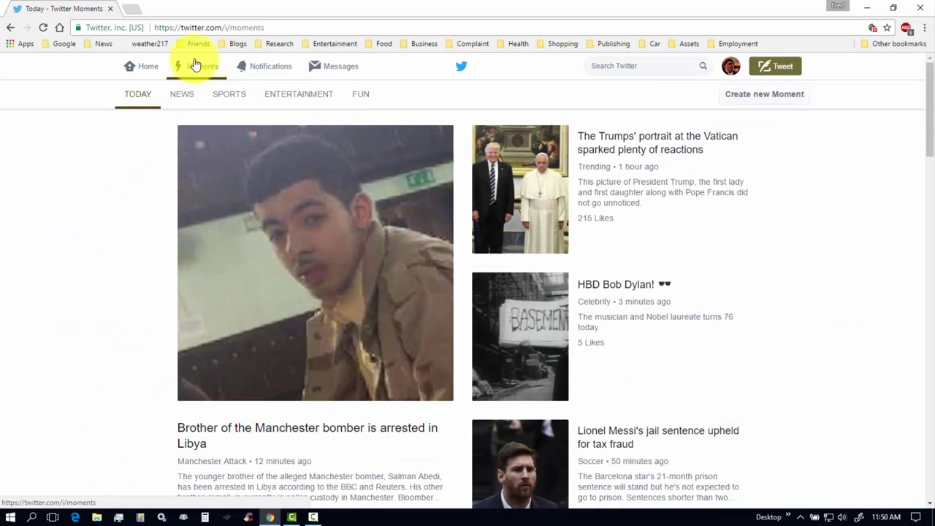
drag(930, 121, 925, 92)
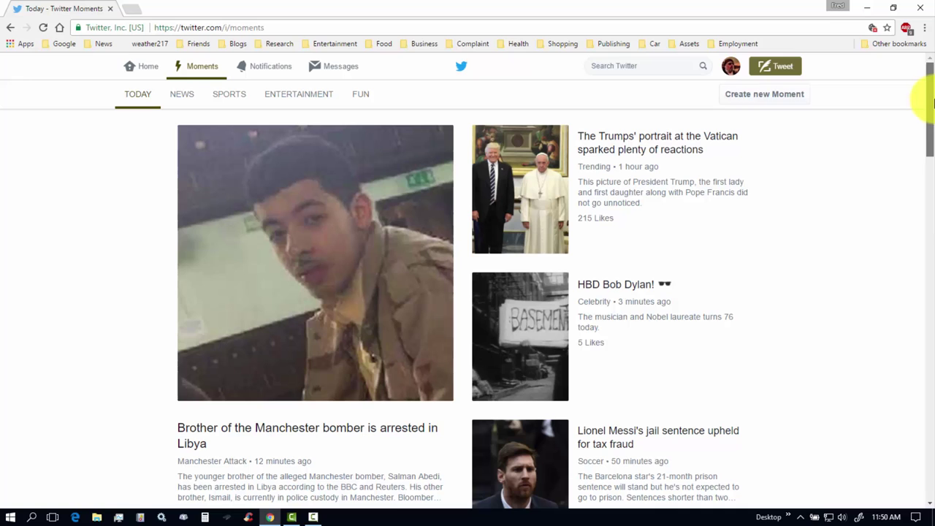
click(733, 67)
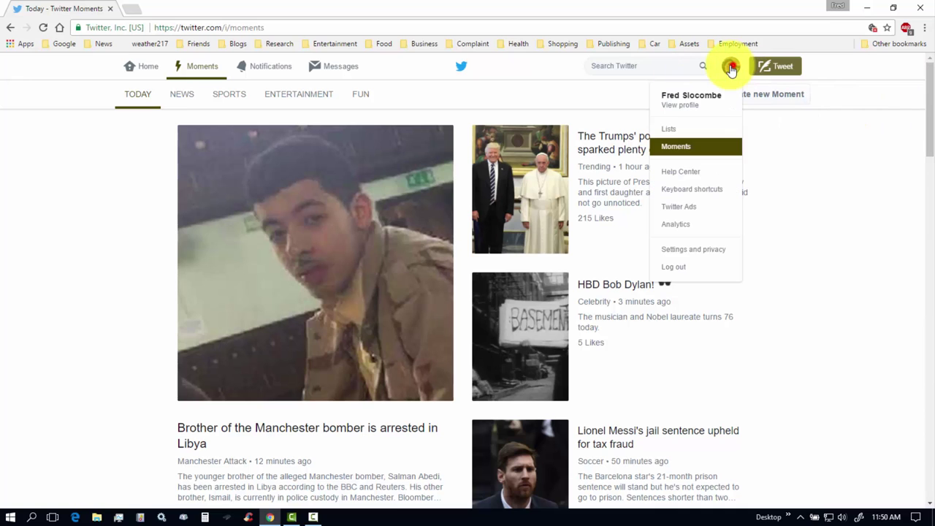
click(677, 147)
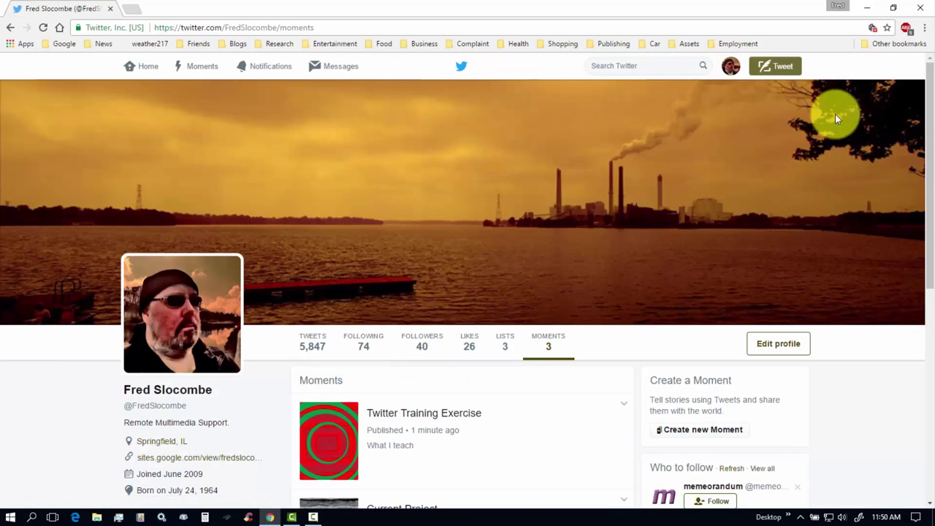
drag(926, 136, 930, 250)
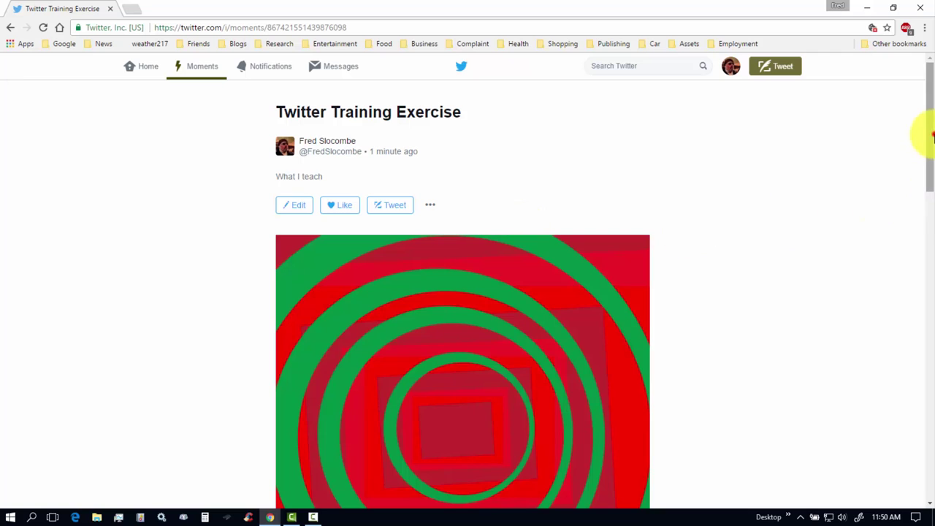
drag(932, 136, 920, 80)
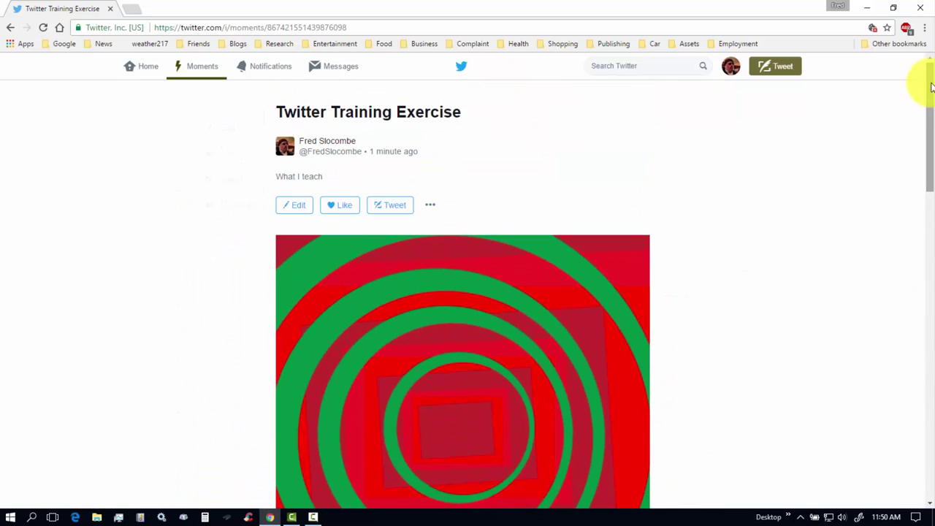
click(139, 73)
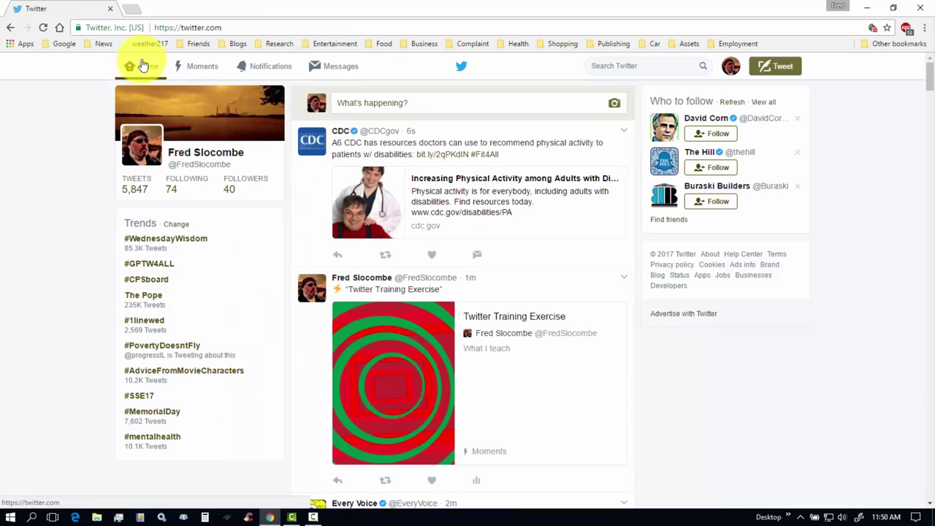
Edit your profile and focus the Theme color hex field showing 4e4701.
click(732, 67)
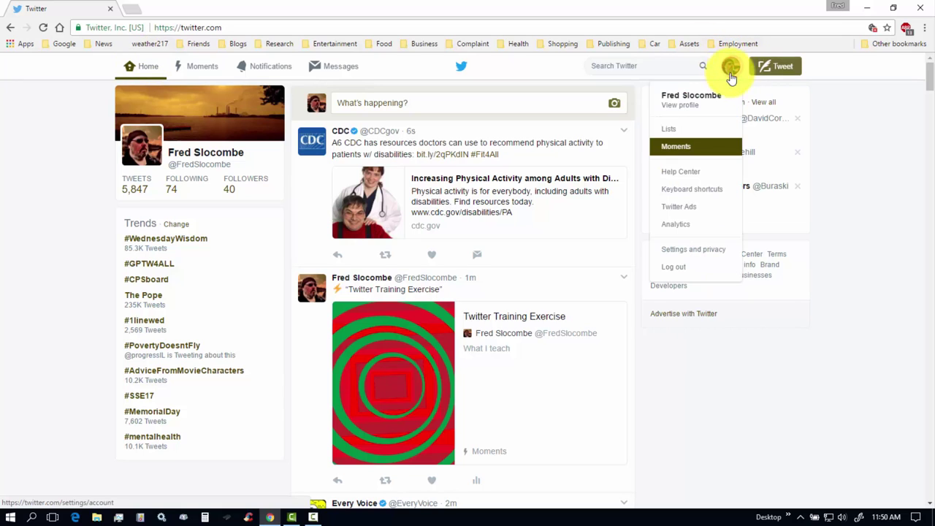
click(681, 104)
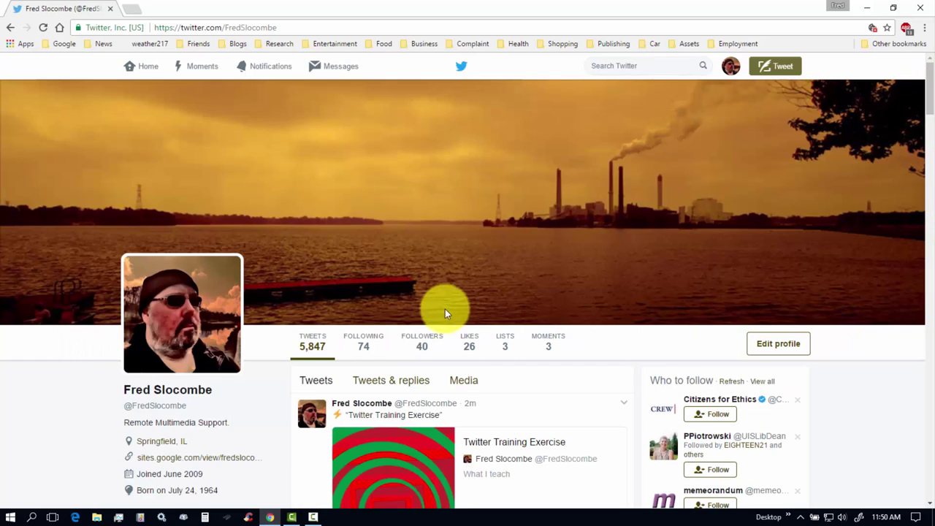
click(784, 347)
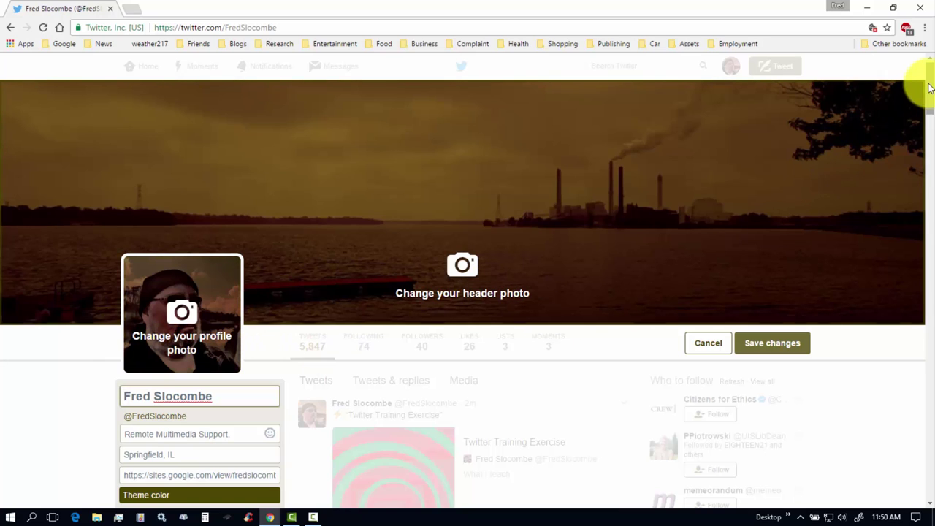
drag(930, 84, 929, 115)
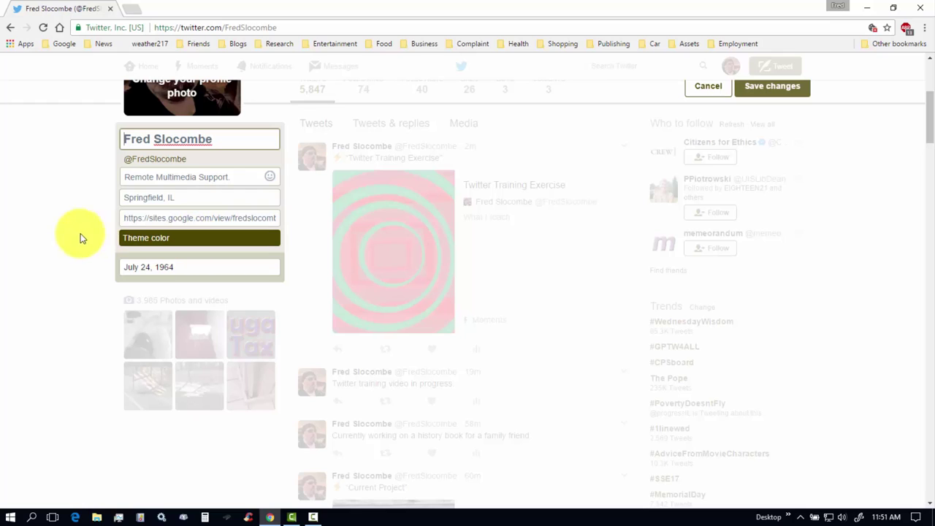
click(186, 242)
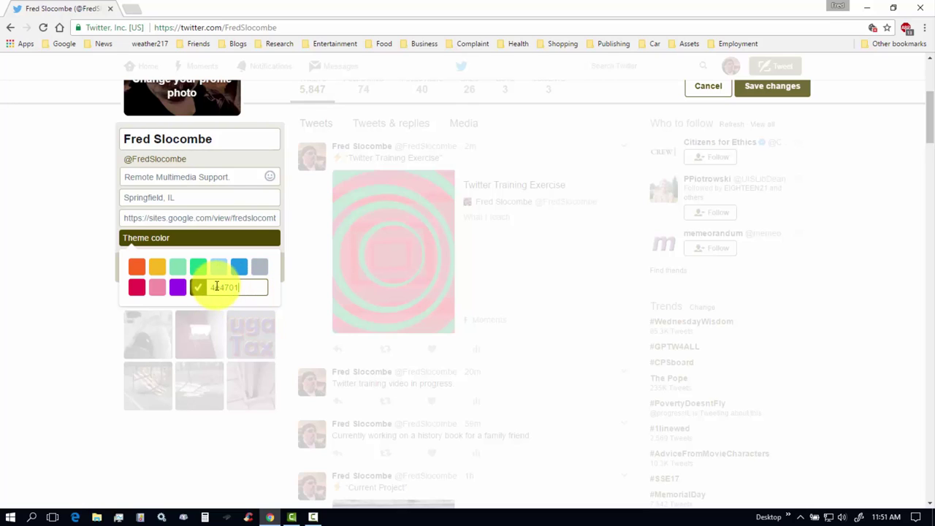
click(241, 289)
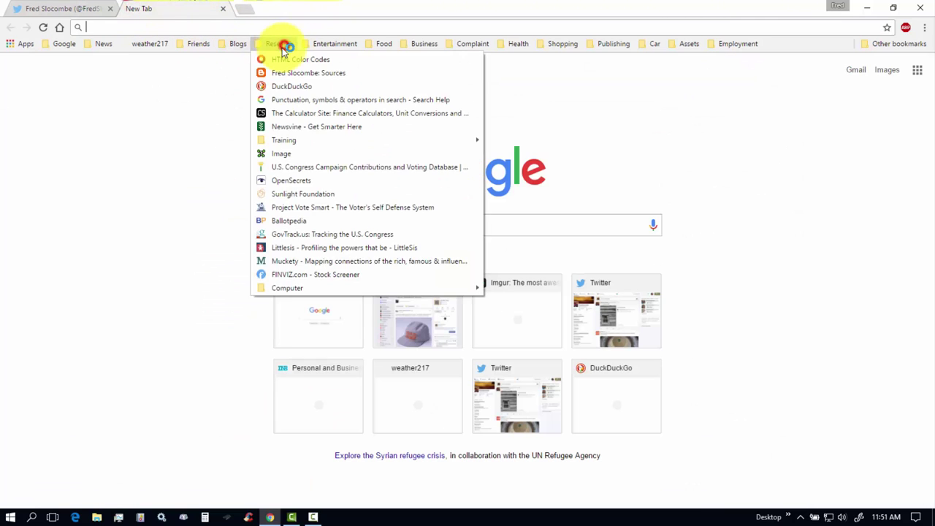
On HTML Color Codes, dial in dark brown #4F3400 (RGB 79, 52, 0) and select its hex code.
click(289, 60)
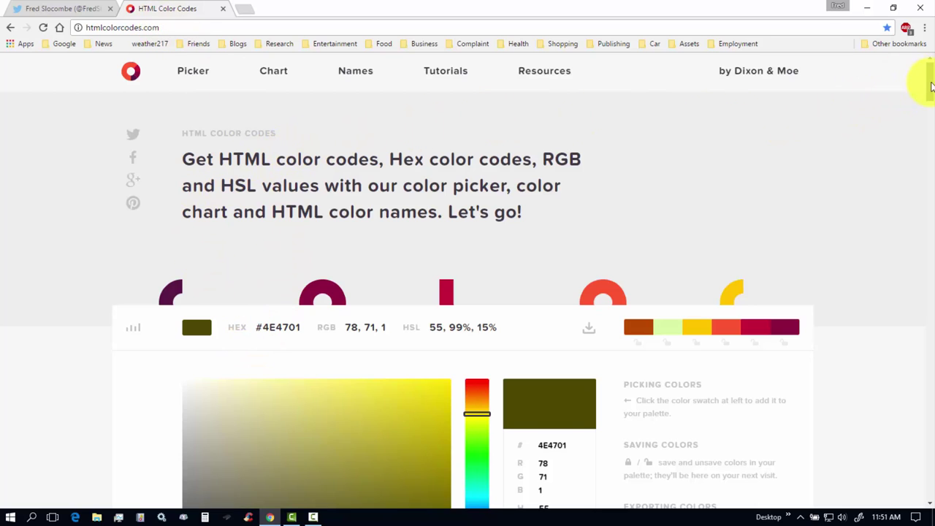
drag(930, 76, 930, 97)
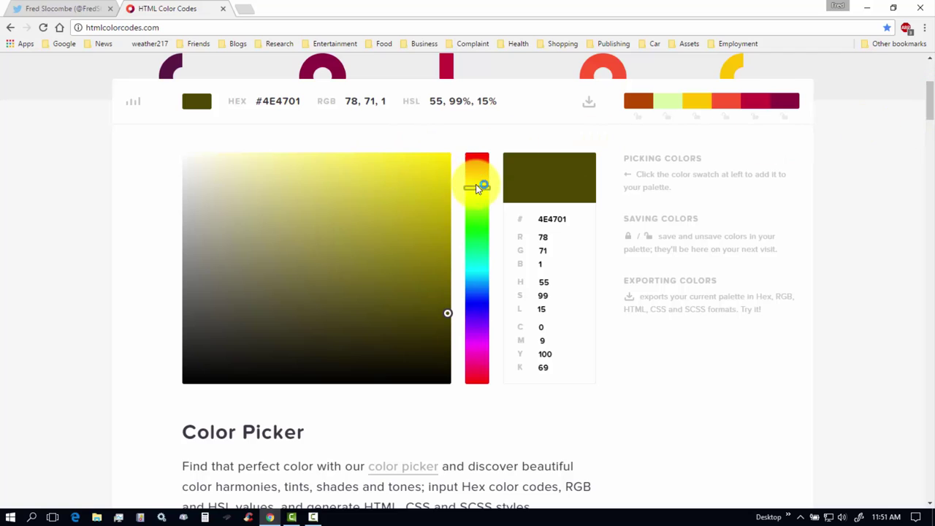
mouse_move(477, 187)
mouse_down()
mouse_move(481, 226)
mouse_move(475, 186)
mouse_up()
mouse_move(434, 216)
mouse_down()
mouse_move(459, 244)
mouse_move(454, 301)
mouse_up()
mouse_move(481, 186)
mouse_down()
mouse_move(482, 208)
mouse_move(480, 175)
mouse_move(480, 184)
mouse_up()
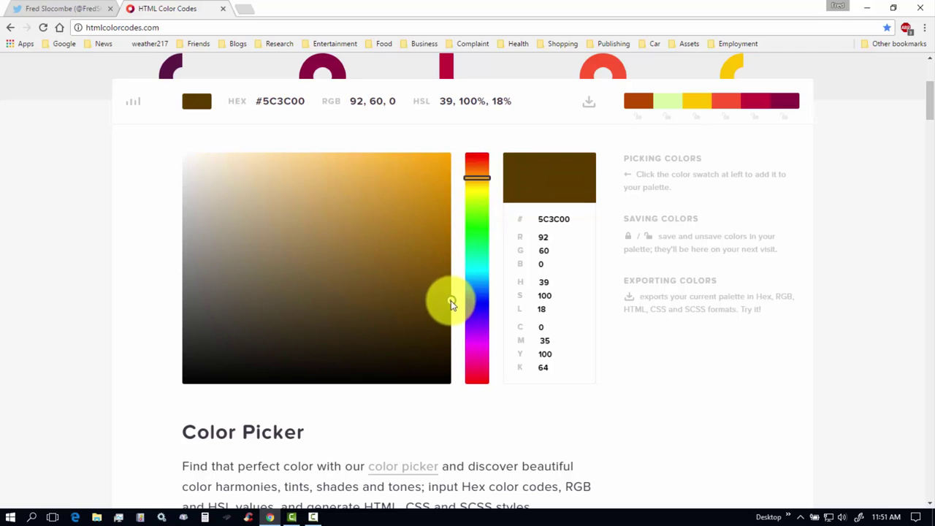
mouse_move(452, 303)
mouse_down()
mouse_move(424, 299)
mouse_move(454, 345)
mouse_move(451, 312)
mouse_up()
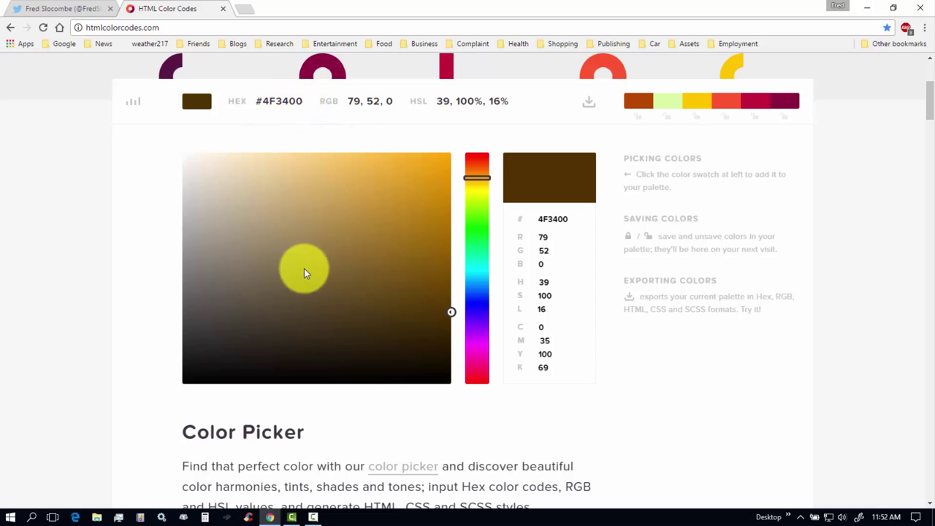
double_click(272, 102)
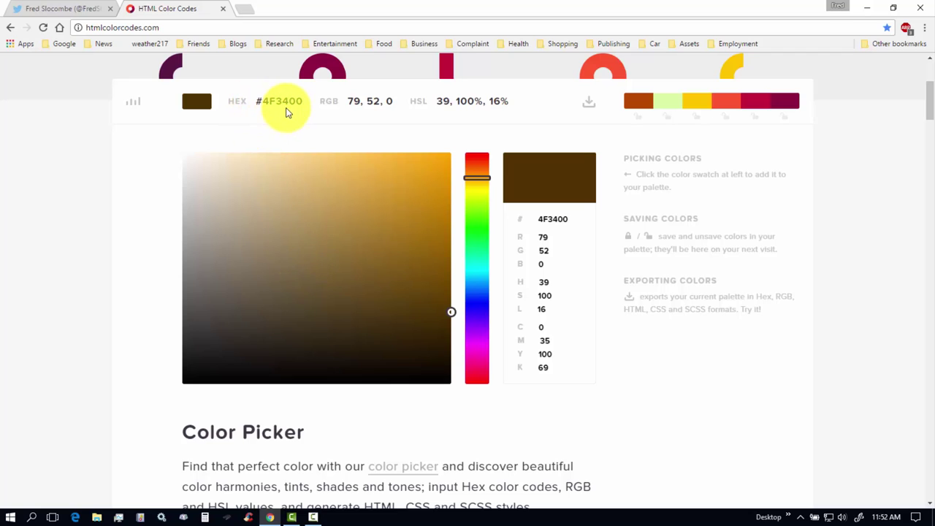
Replace the profile Theme color hex value with 4f3400 and close the colour choices.
click(67, 11)
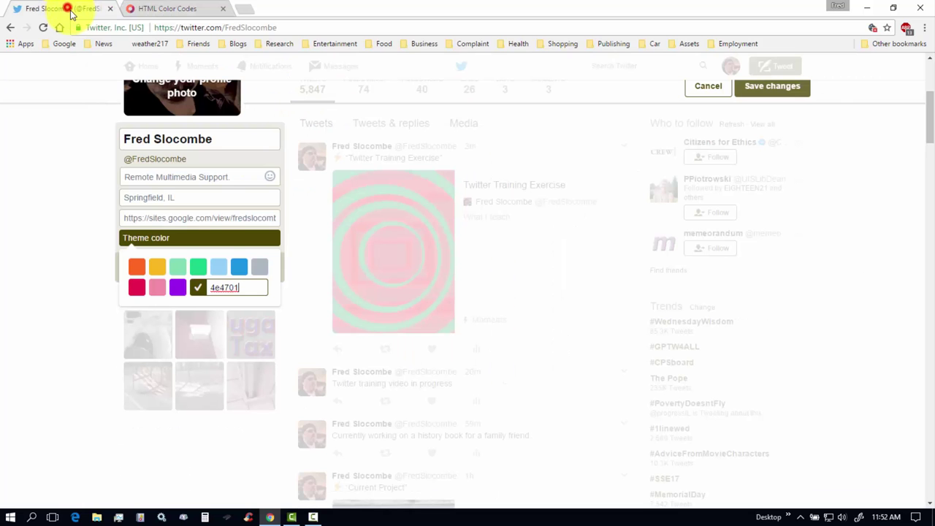
click(251, 290)
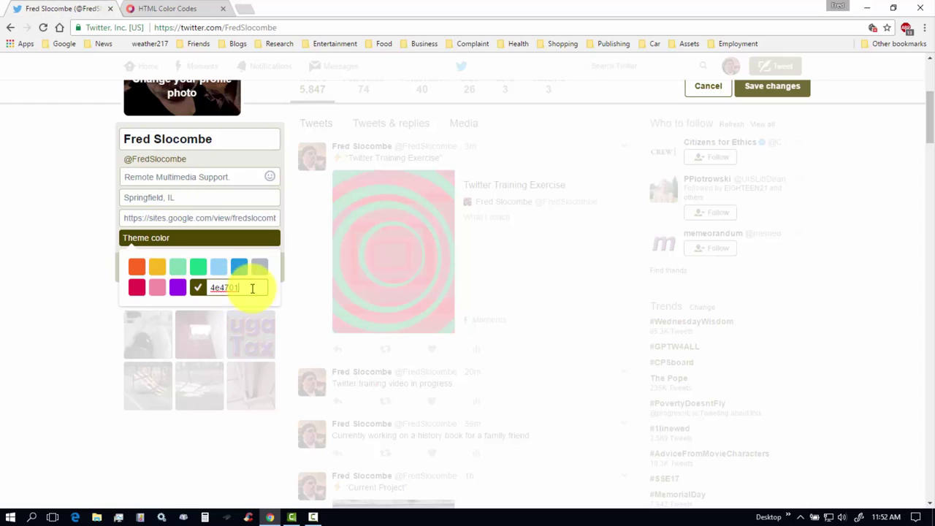
drag(251, 290, 218, 288)
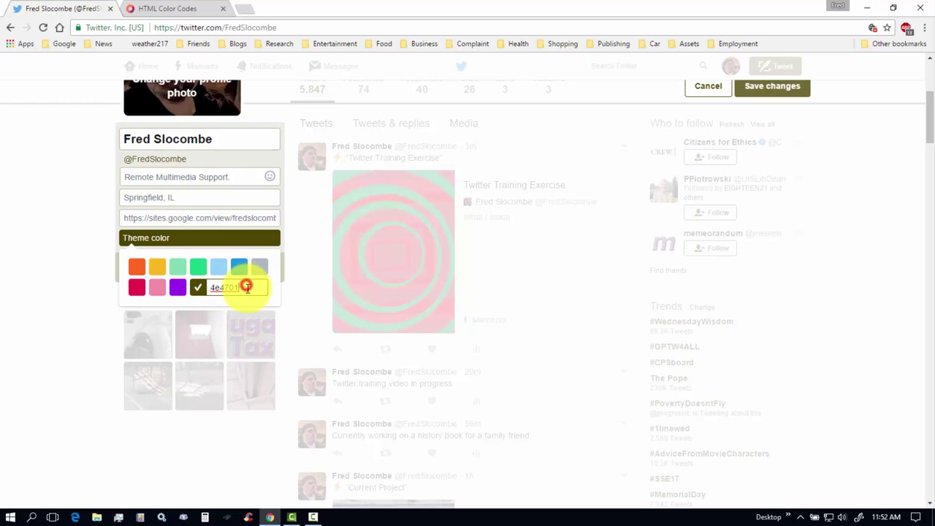
click(142, 10)
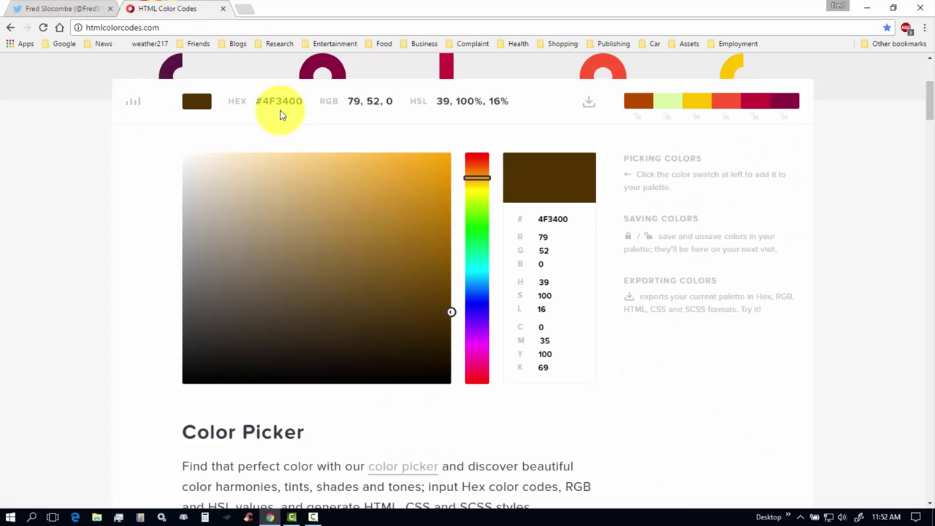
click(83, 10)
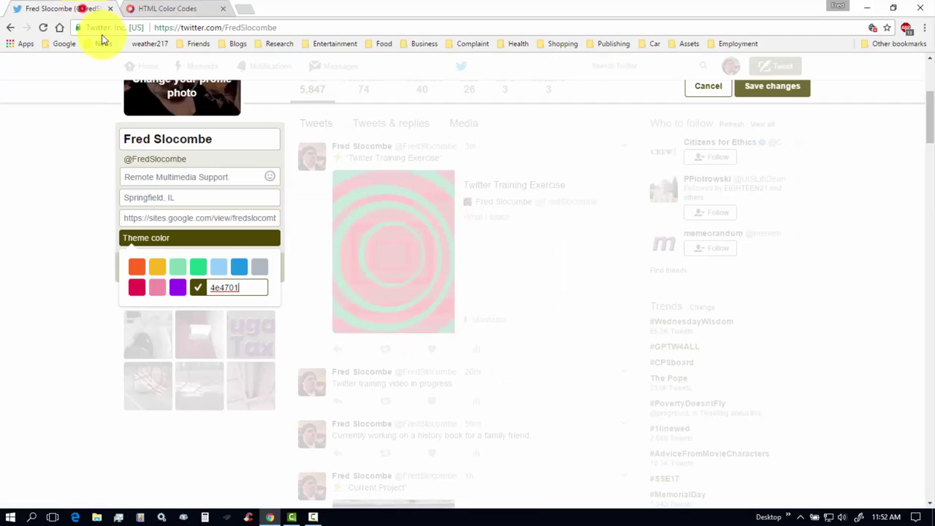
double_click(233, 289)
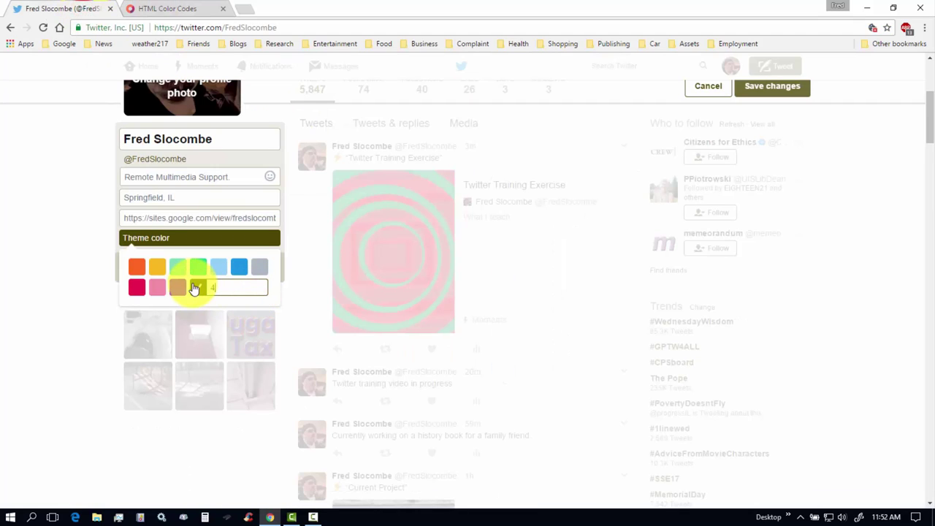
text(4f34)
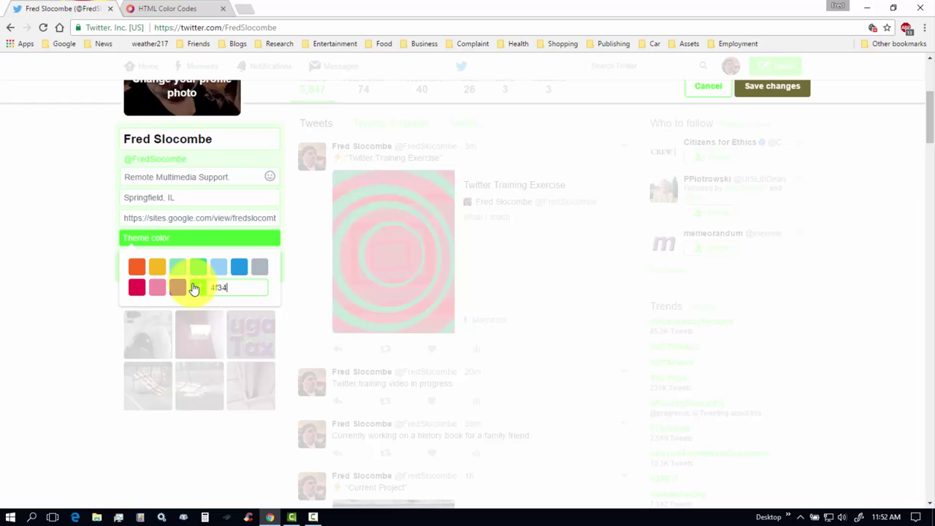
text(00)
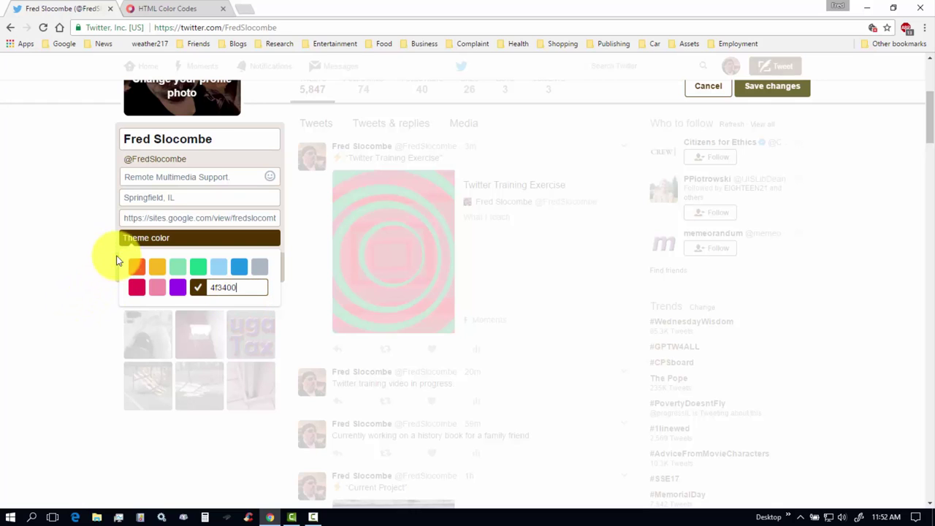
click(105, 250)
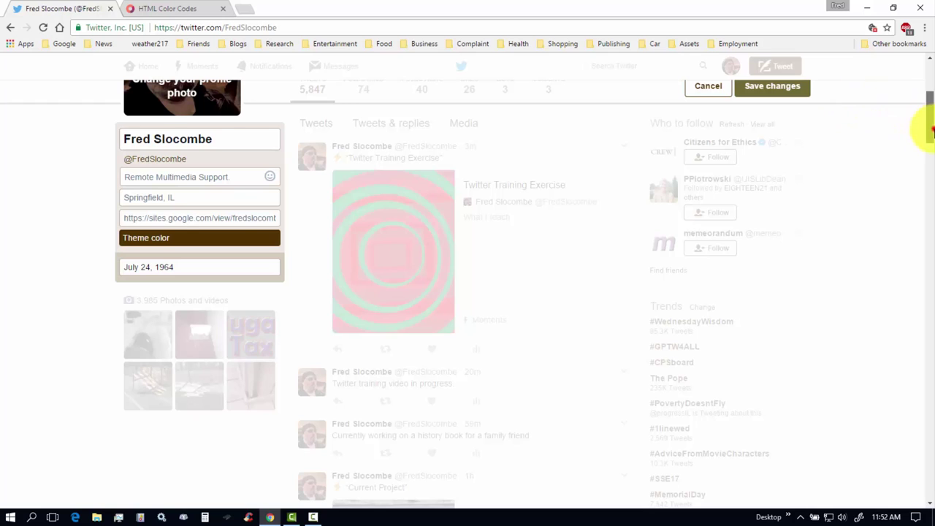
scroll(925, 125, up, 2)
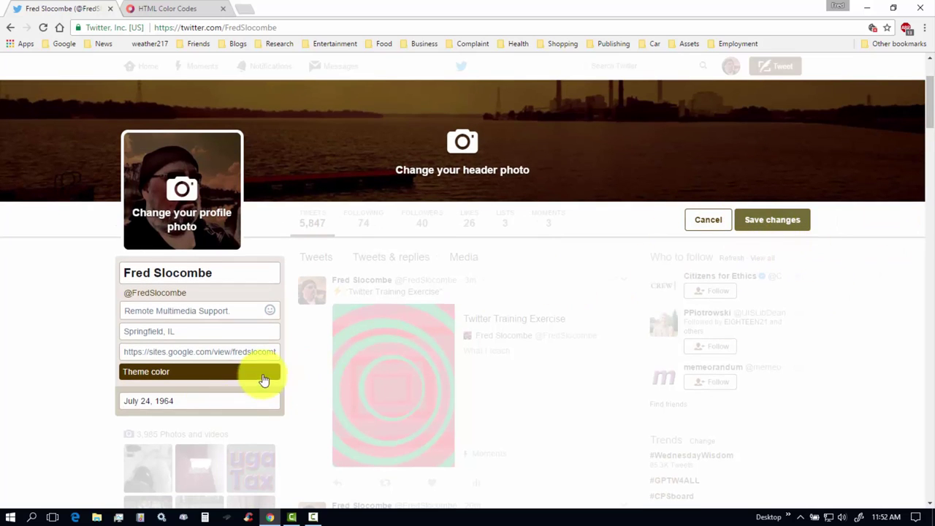
click(775, 222)
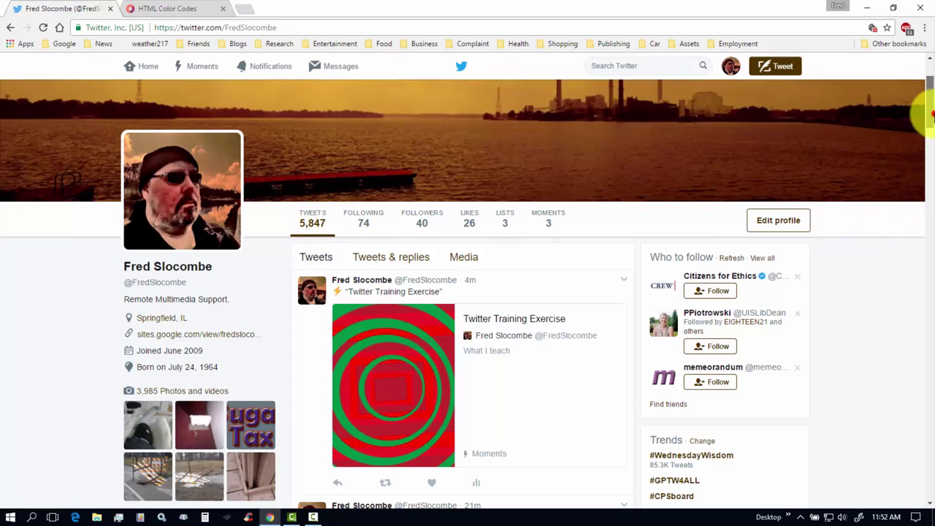
scroll(927, 102, up, 2)
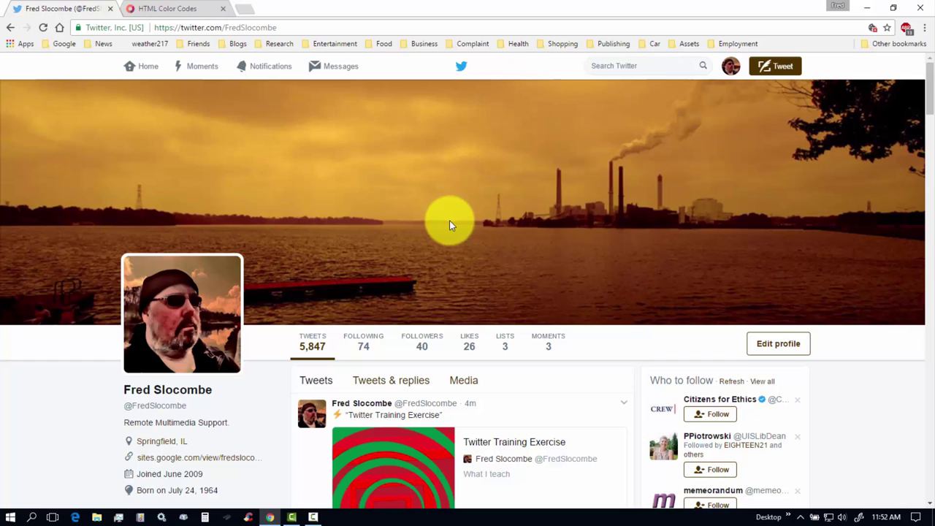
Inspect the profile header banner and view its computed box model in DevTools.
right_click(382, 195)
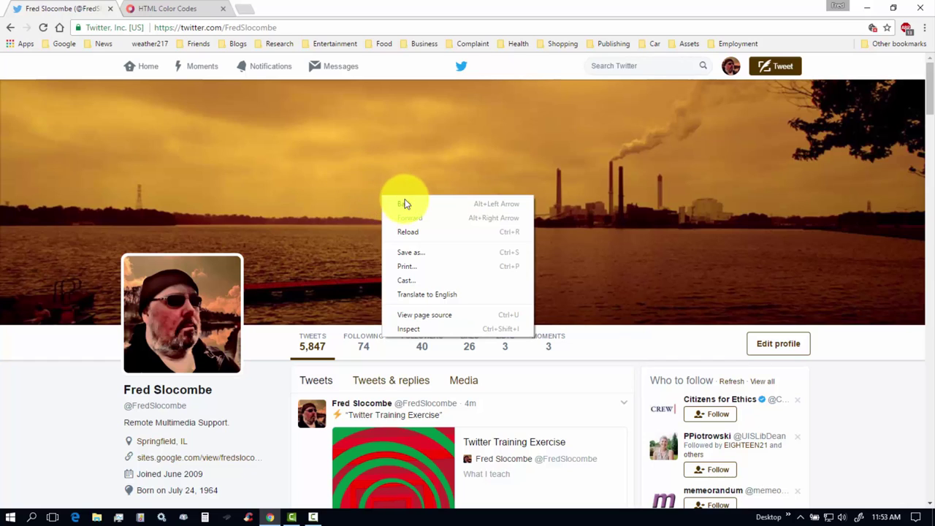
click(409, 330)
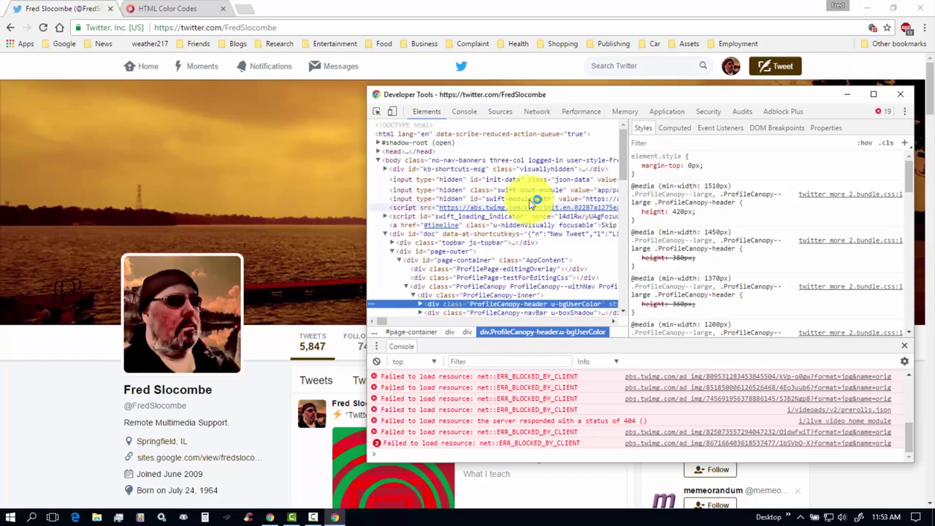
click(676, 129)
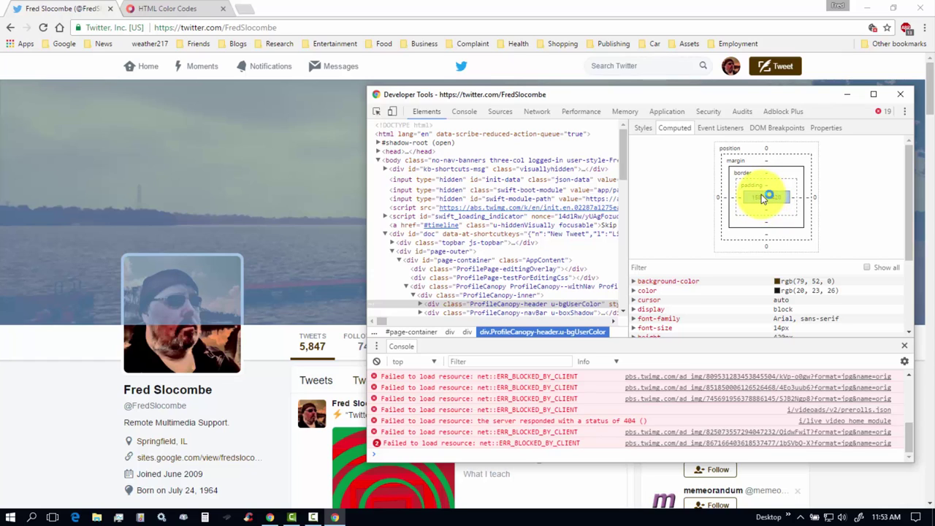
Inspect the profile picture, confirm its computed size is 200 × 200, then close DevTools.
click(900, 94)
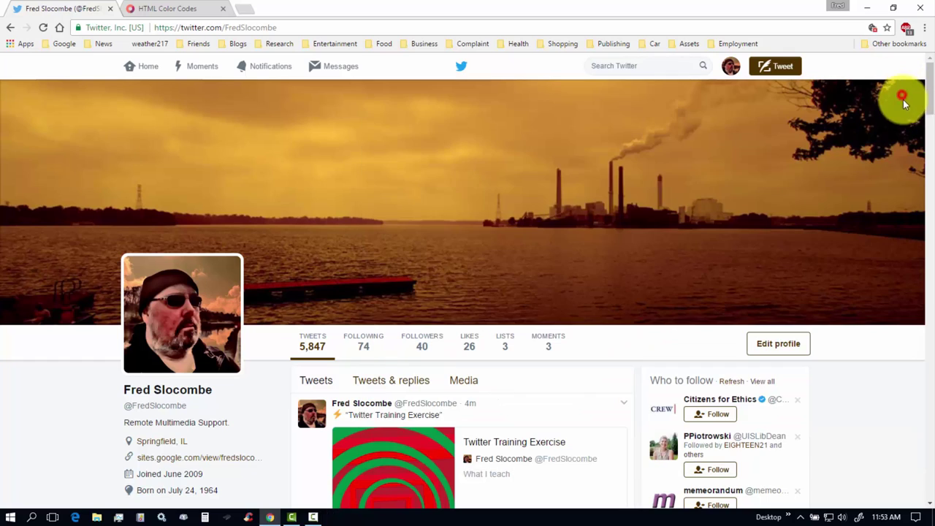
right_click(176, 295)
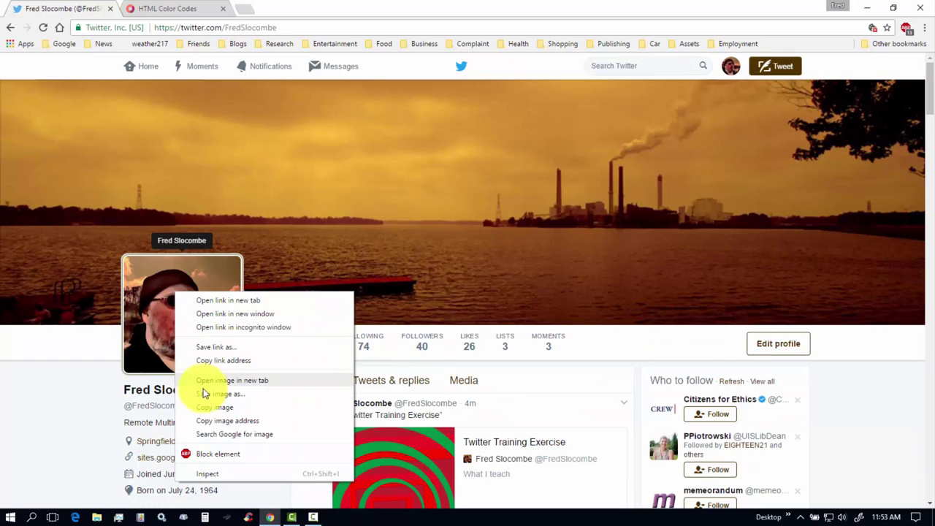
click(207, 473)
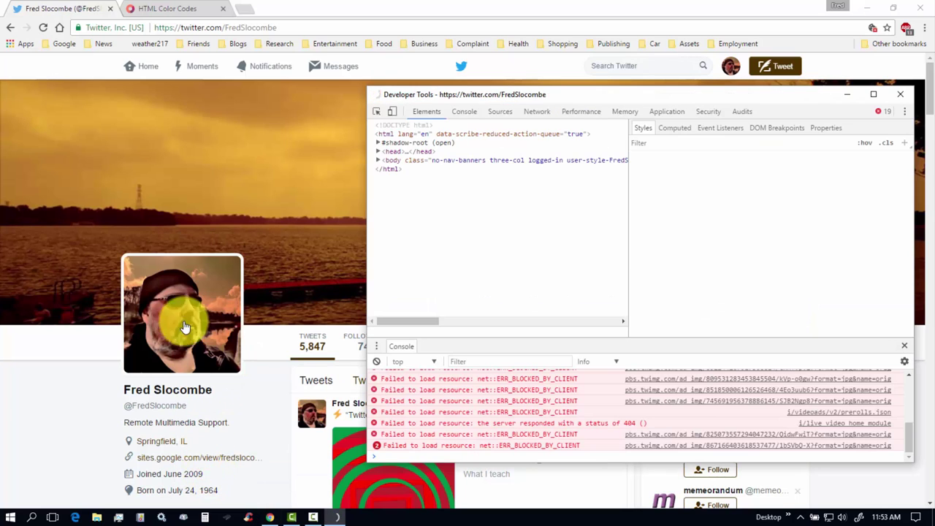
click(678, 129)
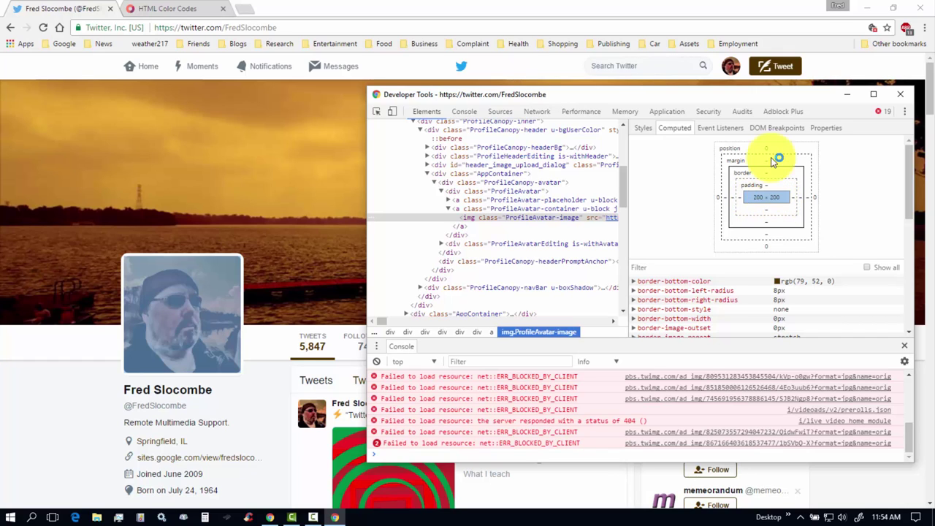
click(905, 98)
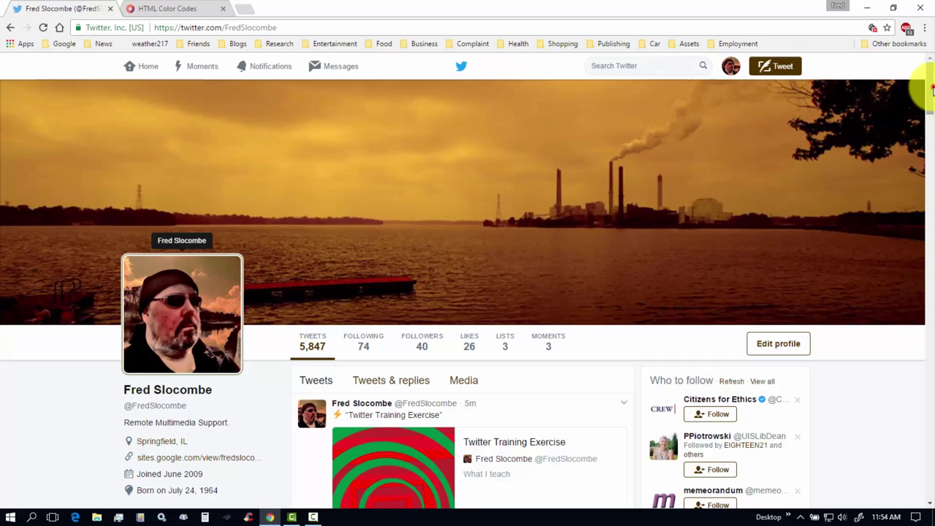
Go to the Notifications page from the top navigation bar.
drag(930, 91, 930, 62)
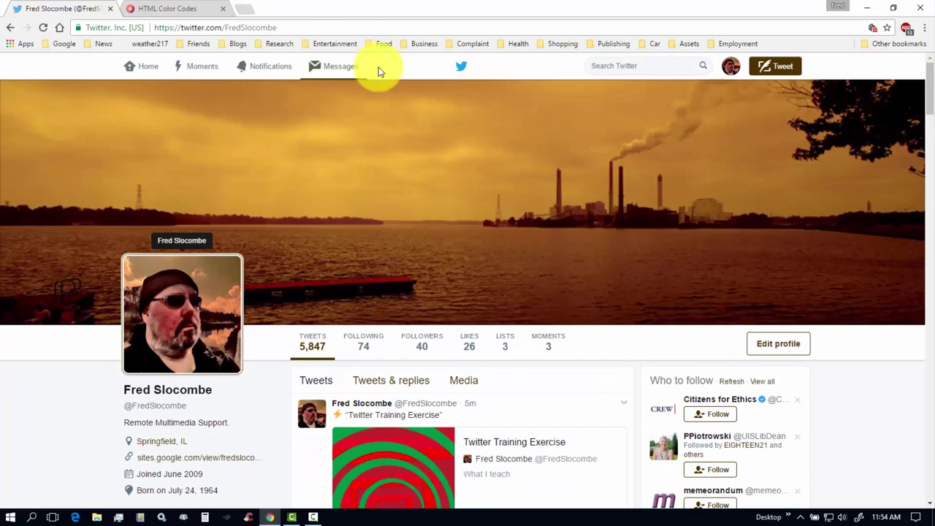
click(269, 70)
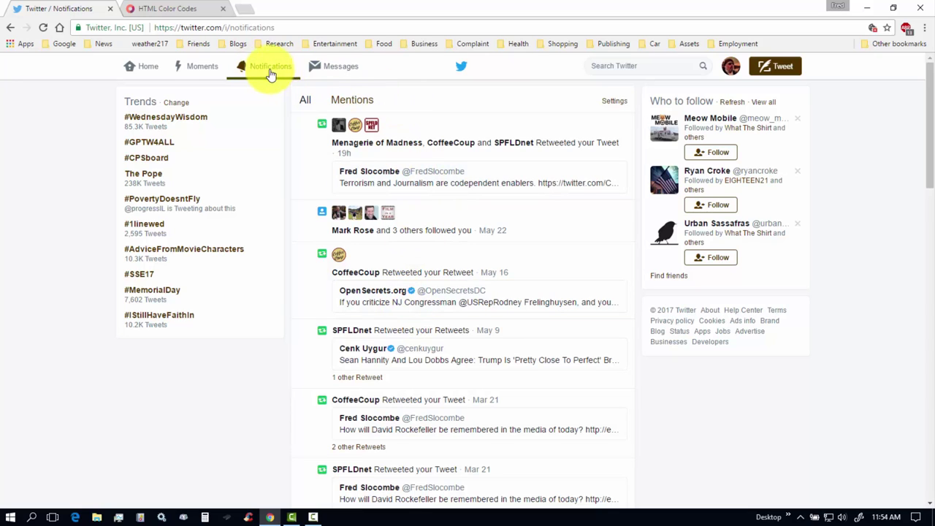
Open Messages, read the SPFLDnet conversation, go back, and mark all messages as read.
click(345, 70)
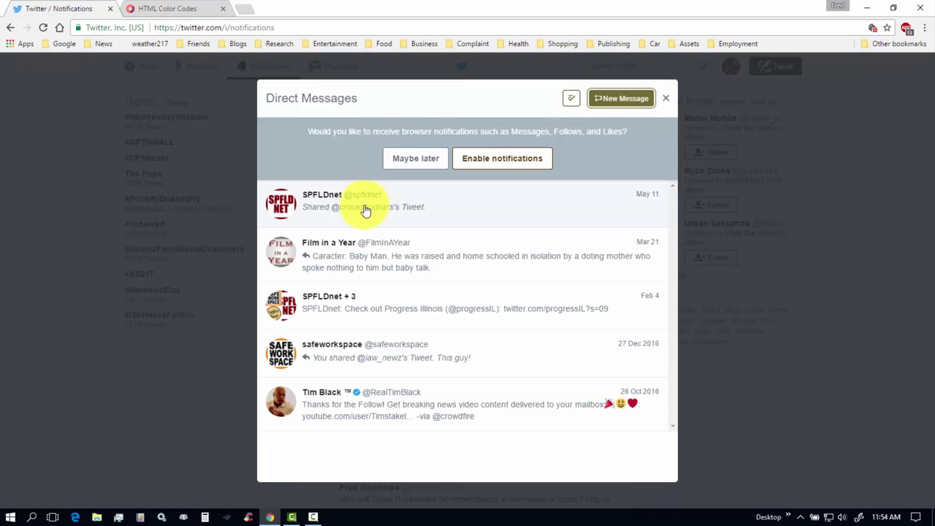
click(369, 205)
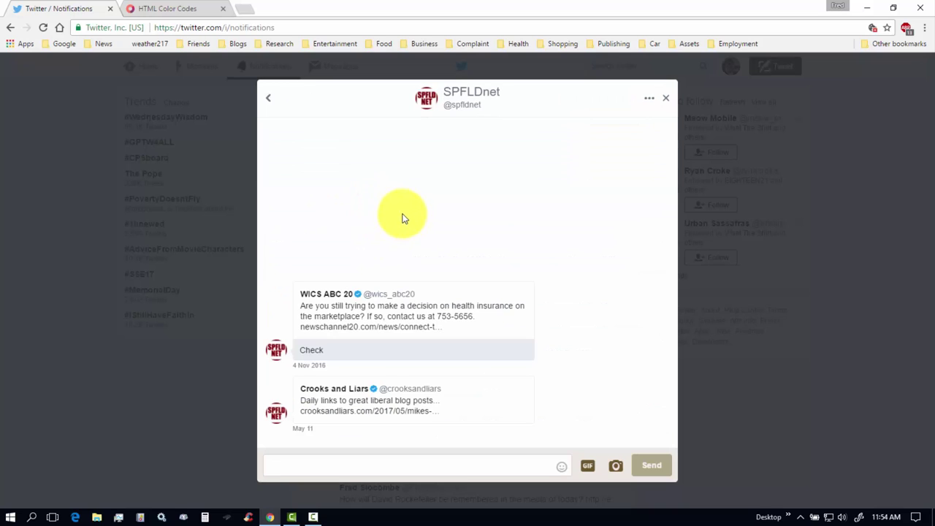
click(269, 100)
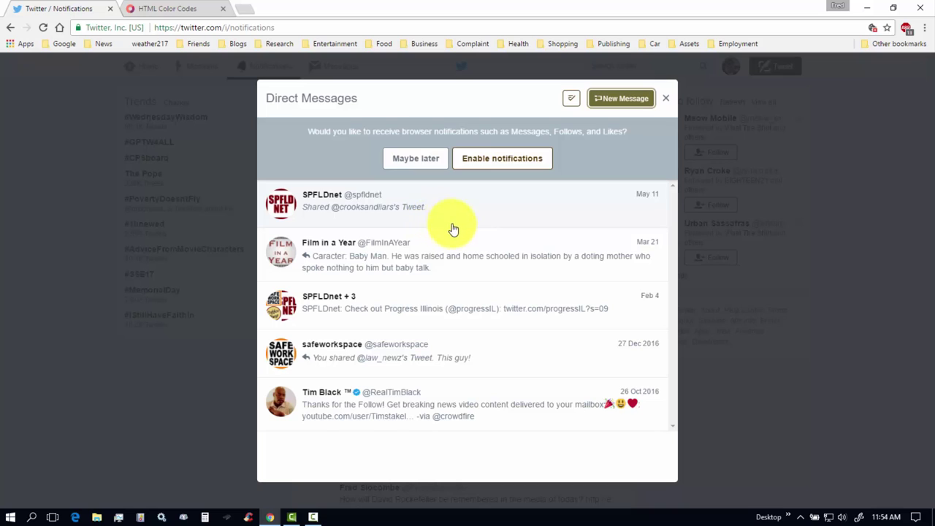
click(570, 100)
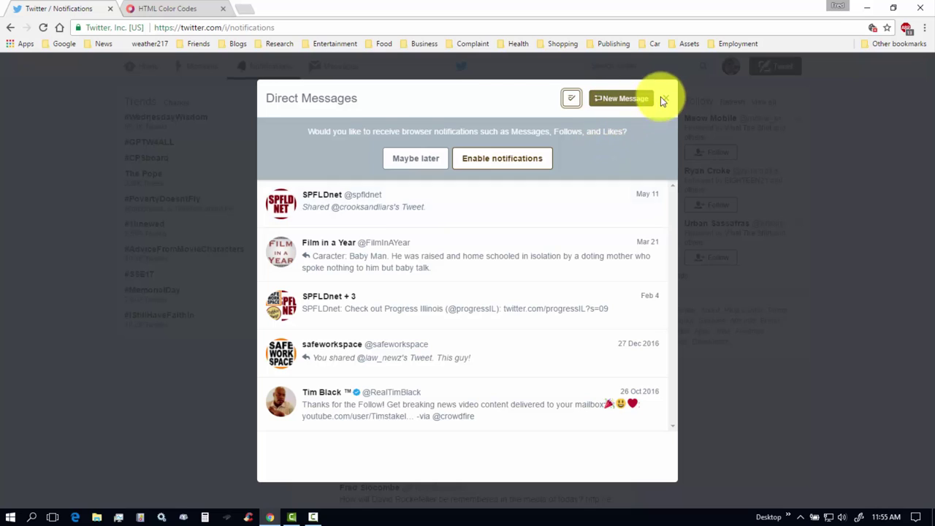
click(616, 97)
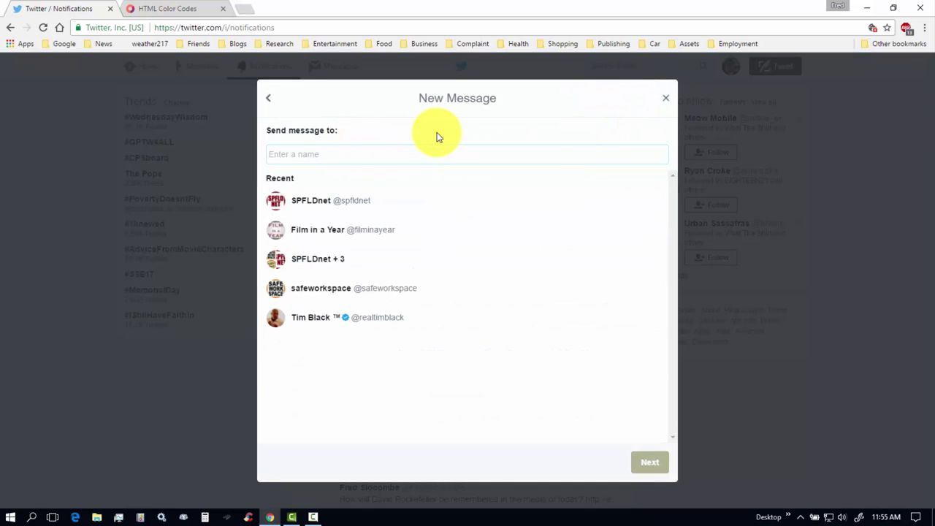
text(ab)
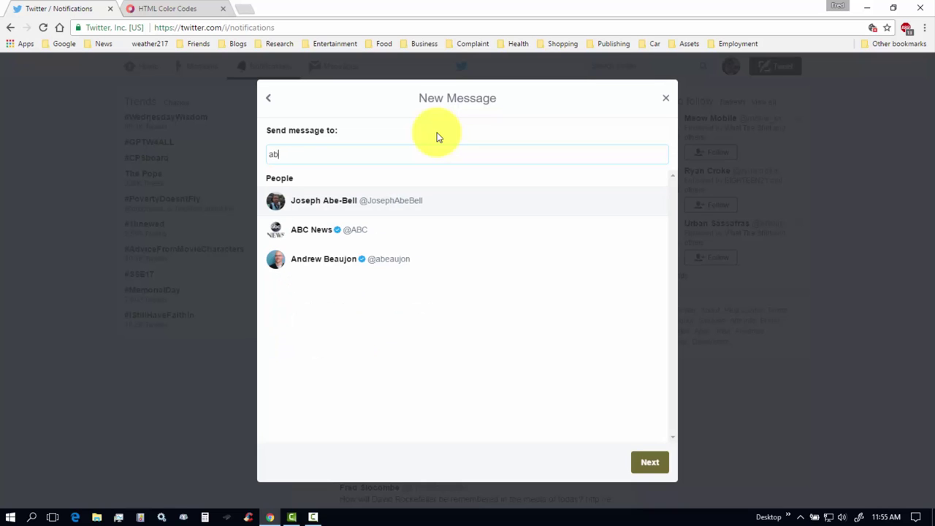
text(raham )
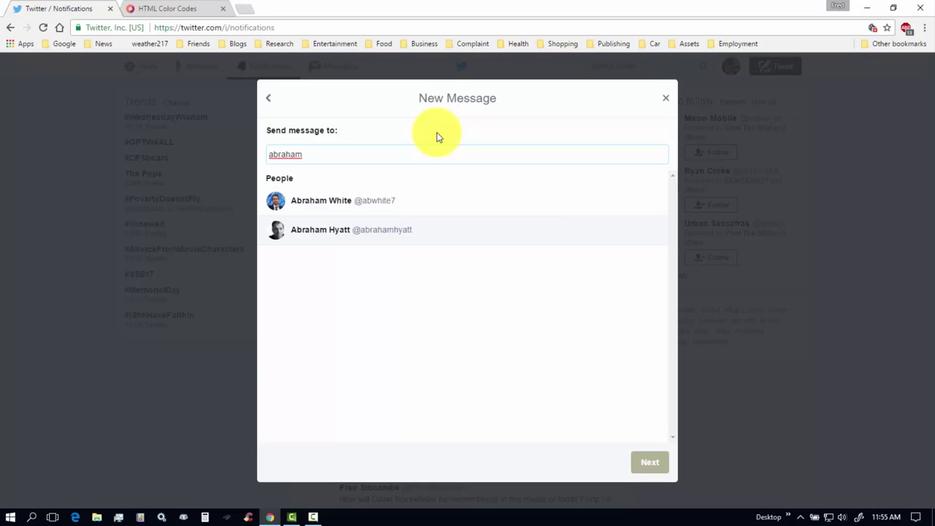
text(lincoln)
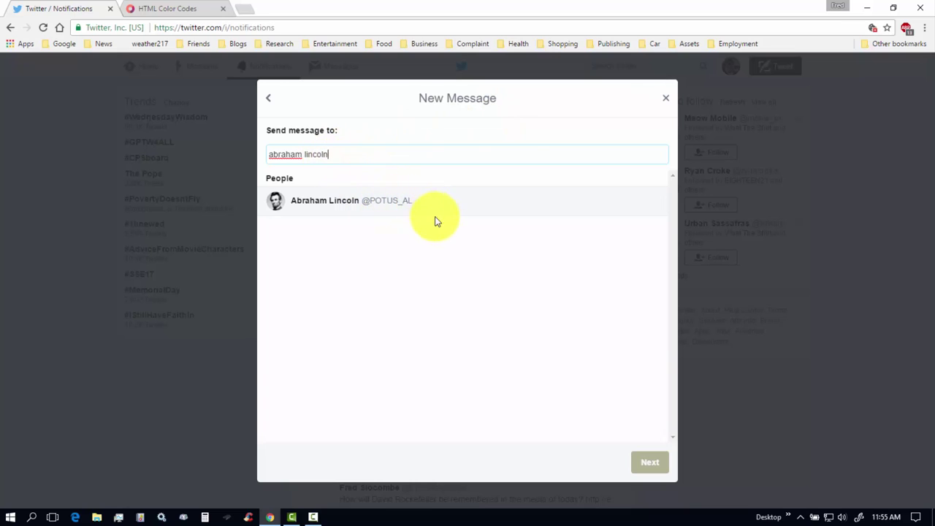
click(348, 153)
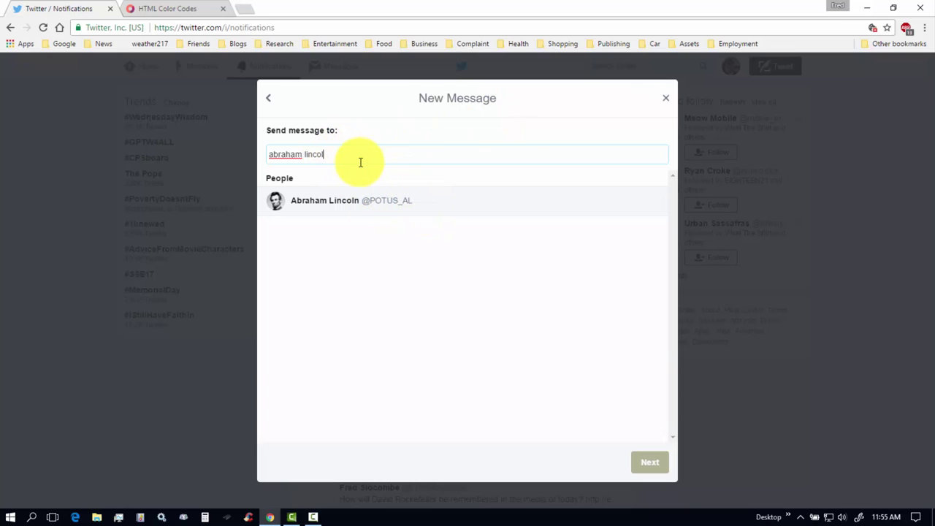
key(BackSpace)
key(BackSpace)
key(BackSpace)
key(BackSpace)
key(BackSpace)
key(BackSpace)
key(BackSpace)
key(BackSpace)
key(BackSpace)
key(BackSpace)
key(BackSpace)
key(BackSpace)
key(BackSpace)
key(BackSpace)
text(@AL)
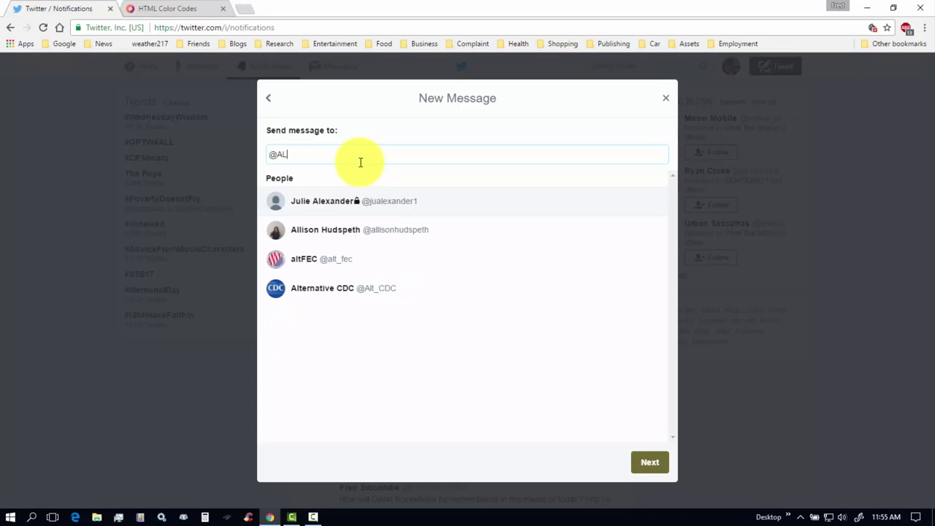
text(PLM)
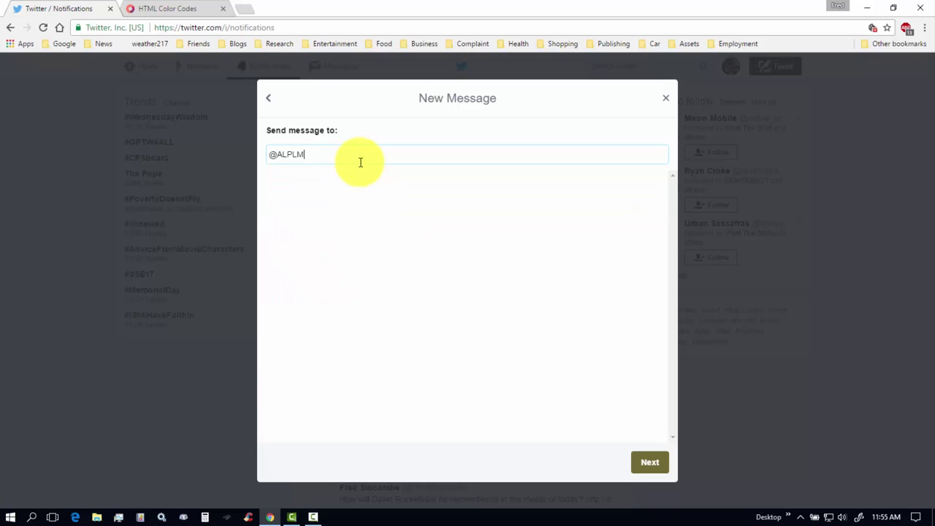
key(BackSpace)
key(BackSpace)
key(BackSpace)
key(BackSpace)
key(BackSpace)
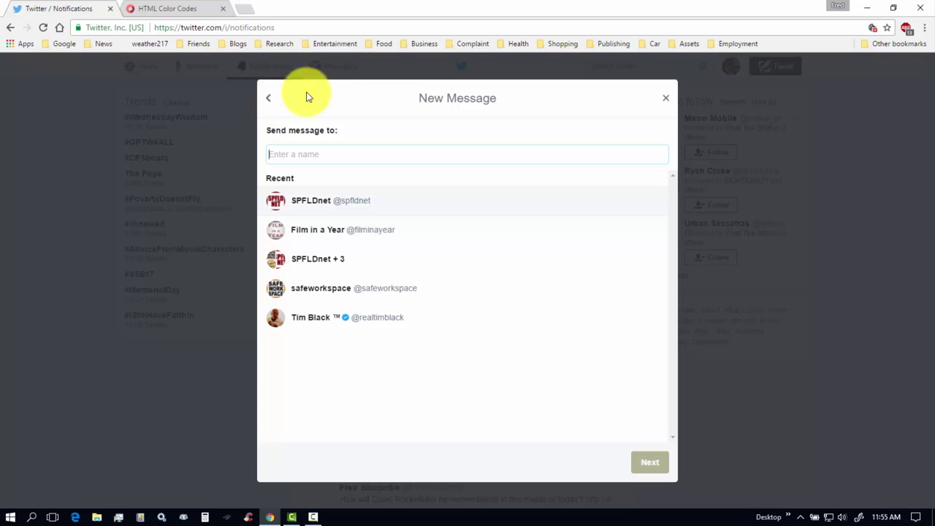
Close the New Message dialog without sending and scroll through the notifications list.
click(662, 100)
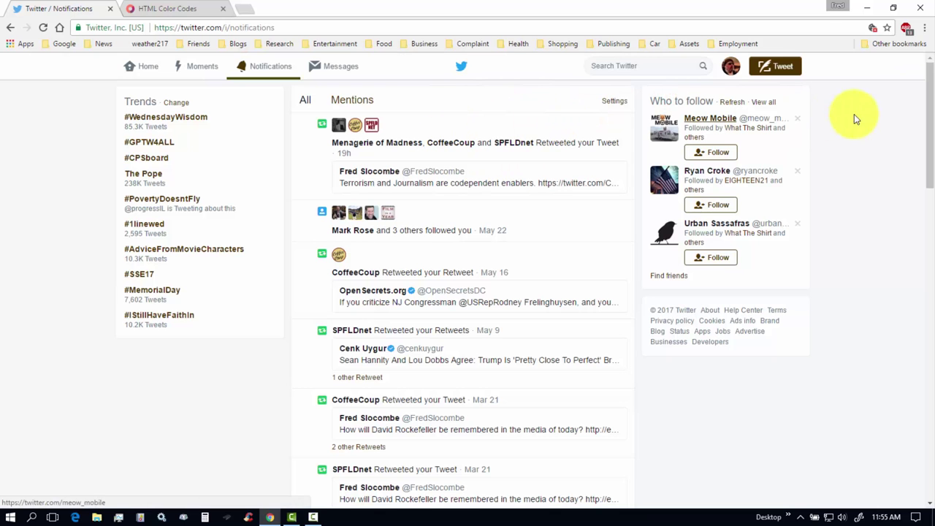
scroll(928, 161, down, 2)
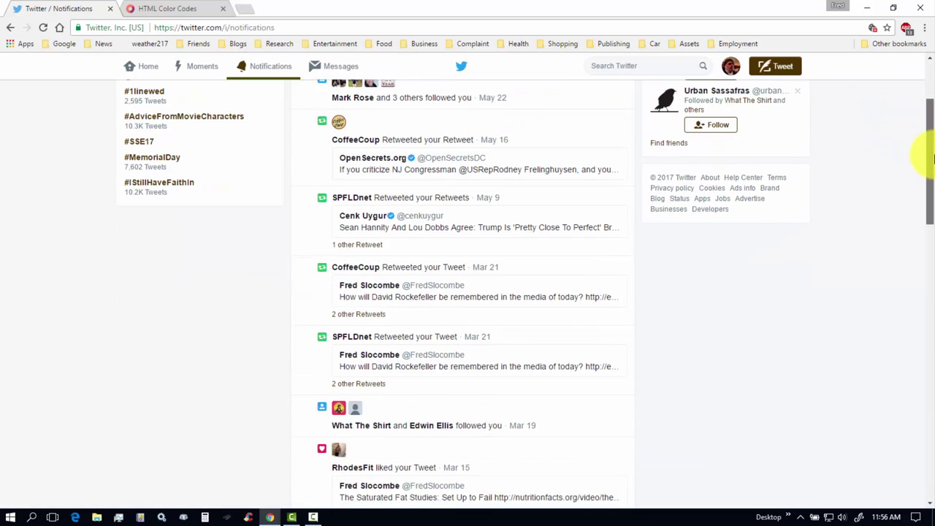
scroll(928, 173, up, 2)
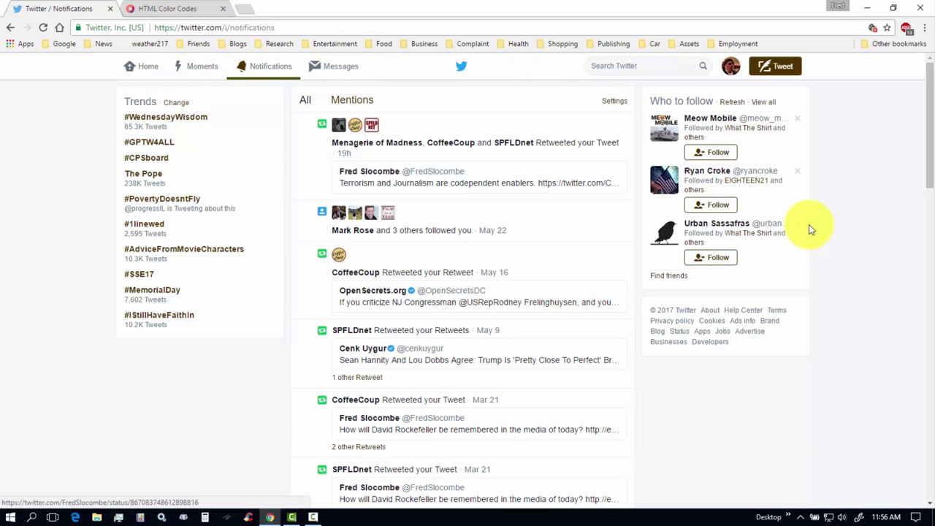
drag(930, 132, 926, 448)
drag(925, 282, 931, 110)
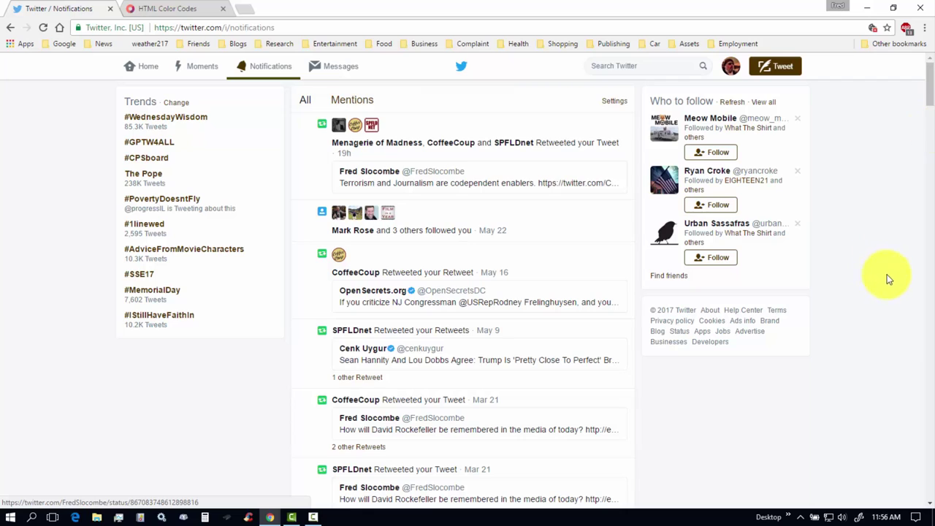